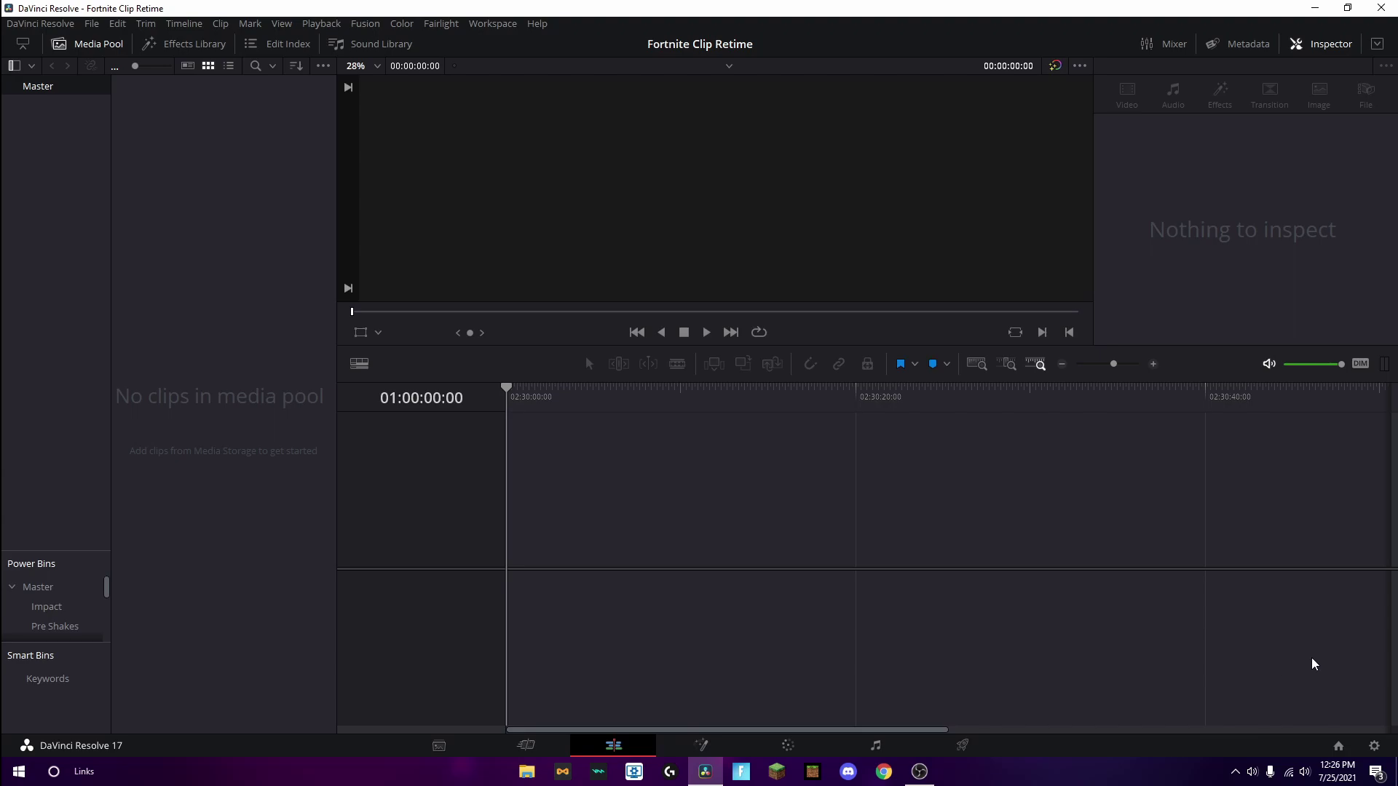
Step: Set the project's timeline frame rate to 60 frames per second and save the project settings
click(1374, 748)
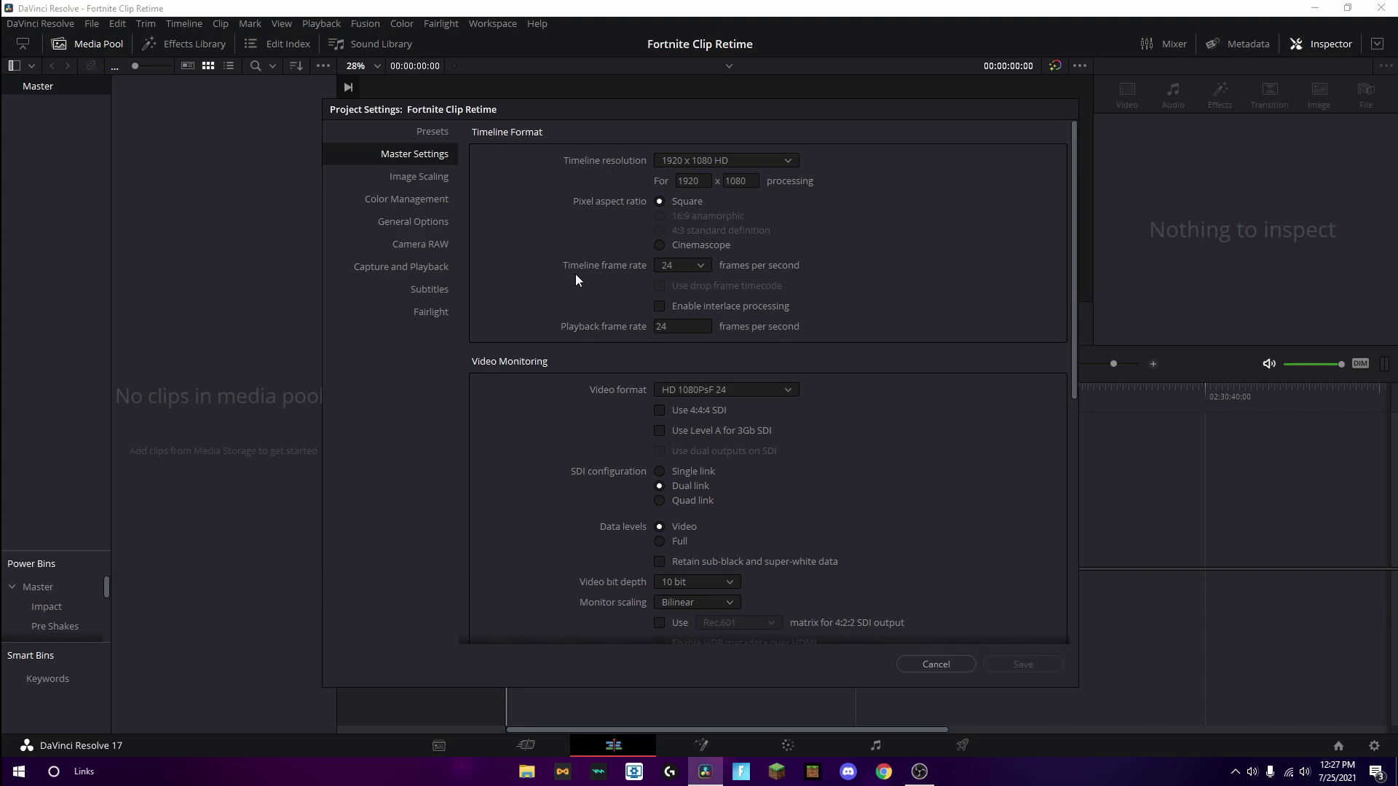
click(668, 269)
click(666, 300)
click(689, 267)
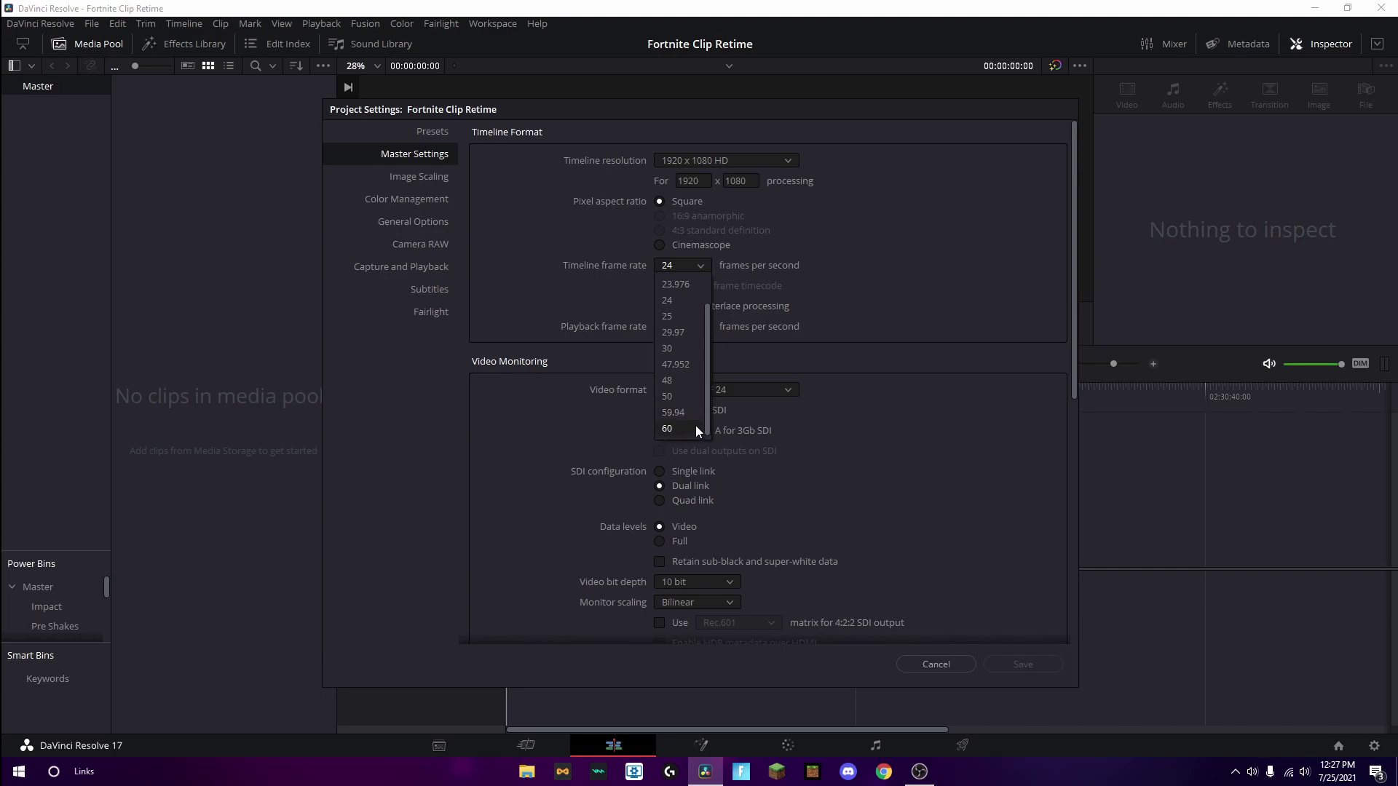
click(668, 429)
click(677, 328)
click(479, 330)
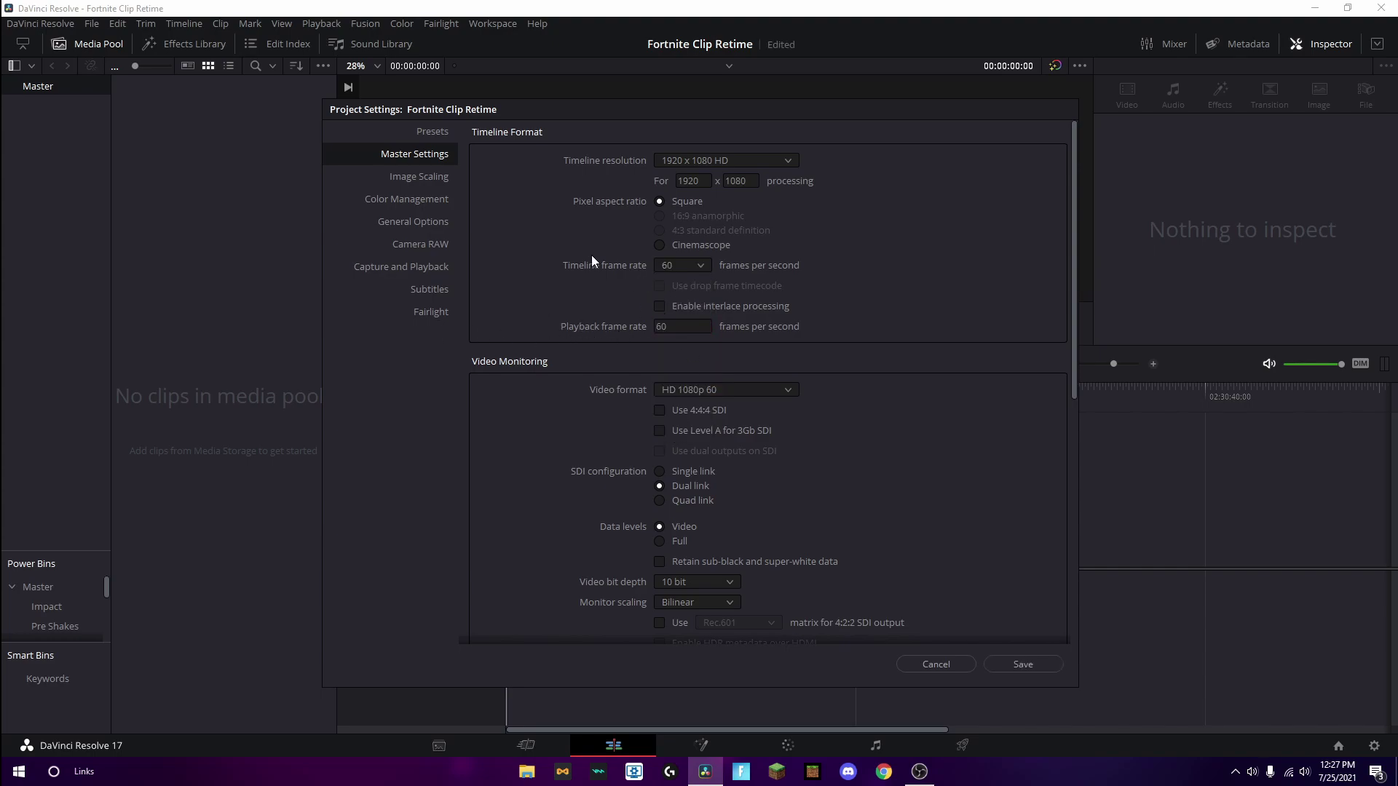
click(1015, 668)
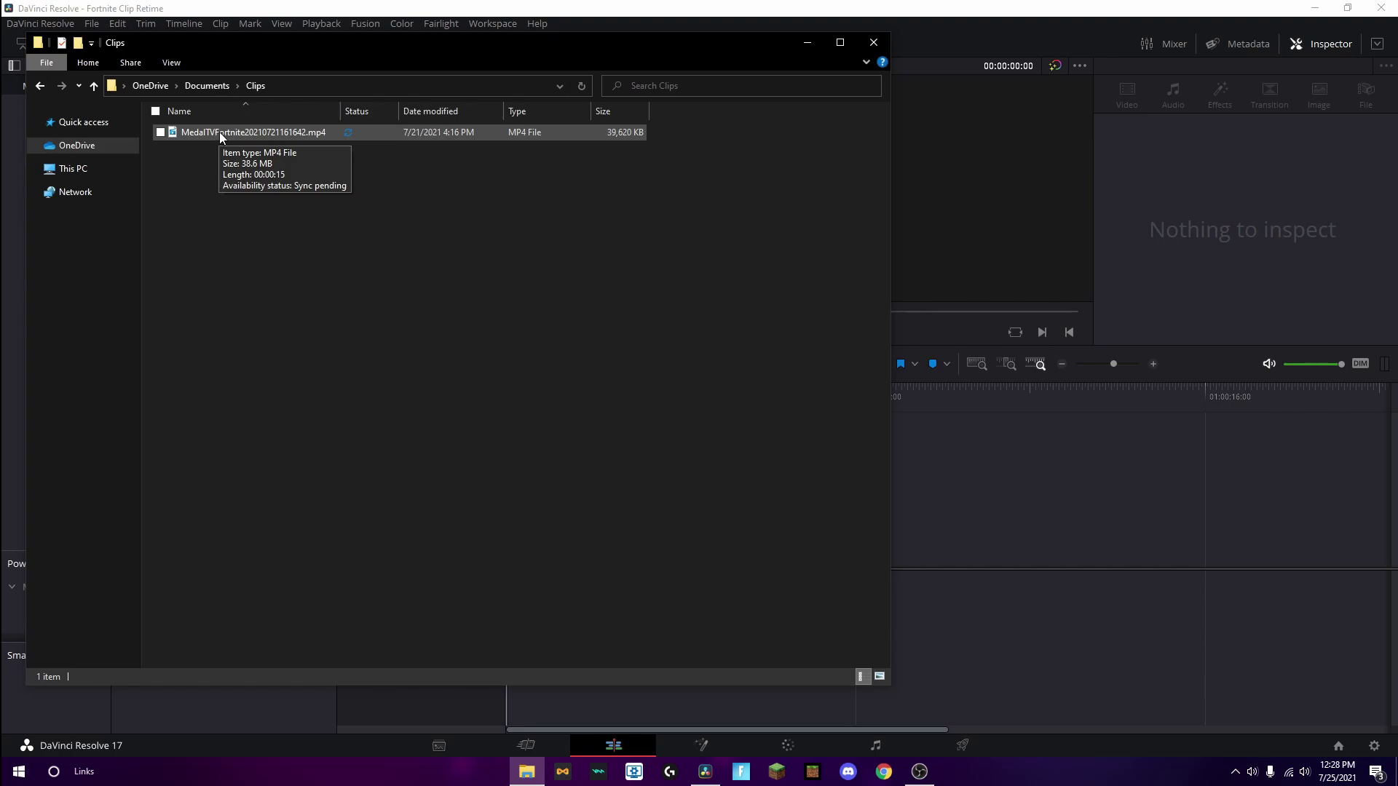
Step: Place MedalTVFortnite20210721161642.mp4 from the Clips folder at the start of the timeline and make its audio track taller
click(220, 132)
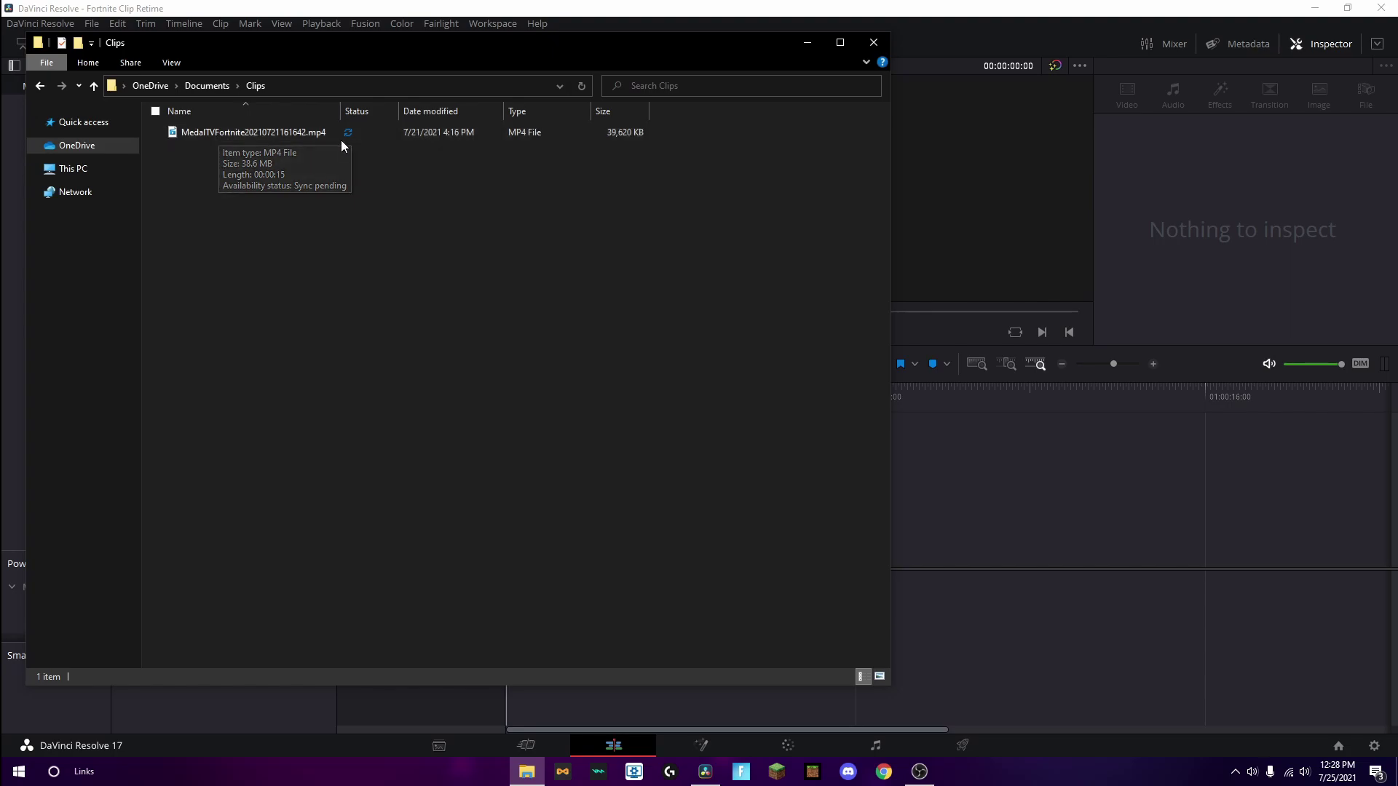
drag(347, 134, 649, 547)
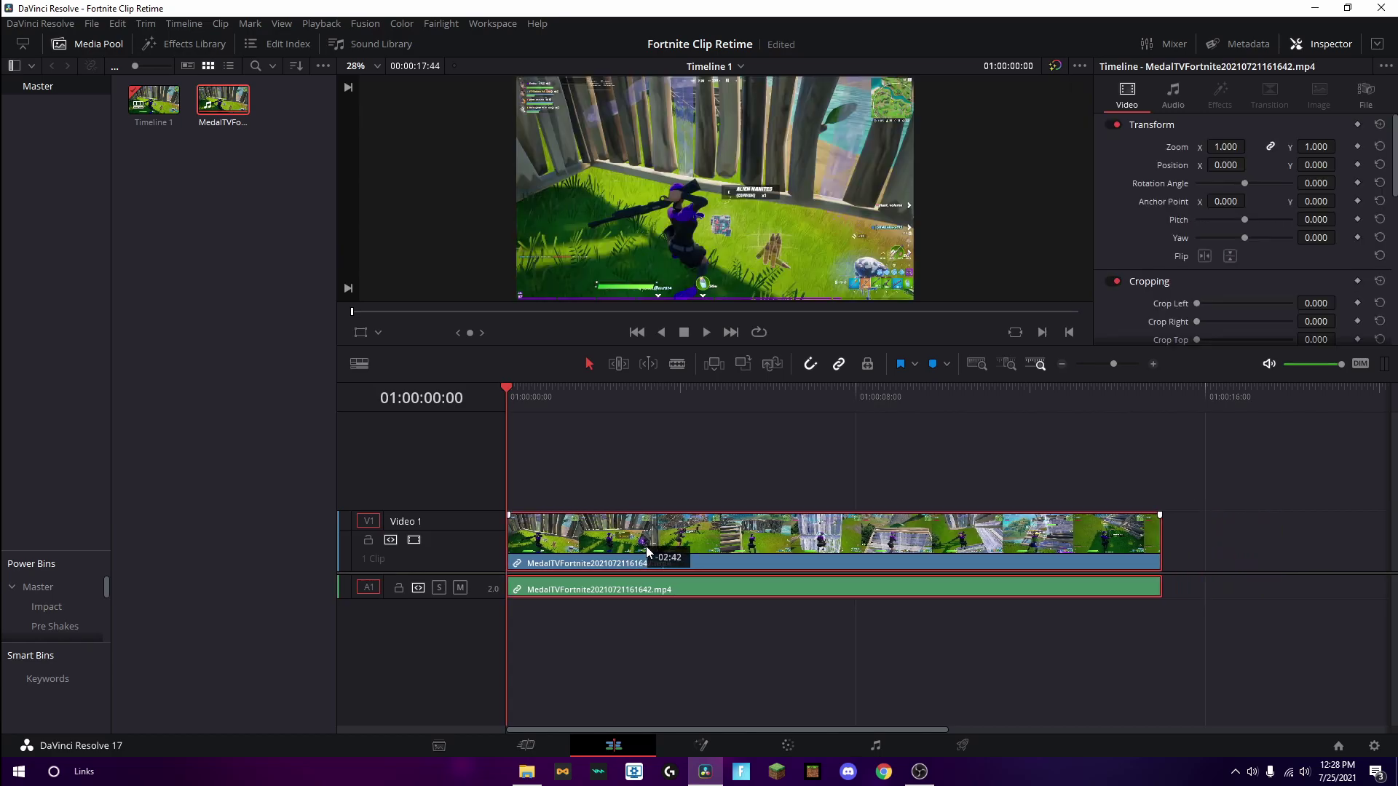
drag(446, 601, 459, 634)
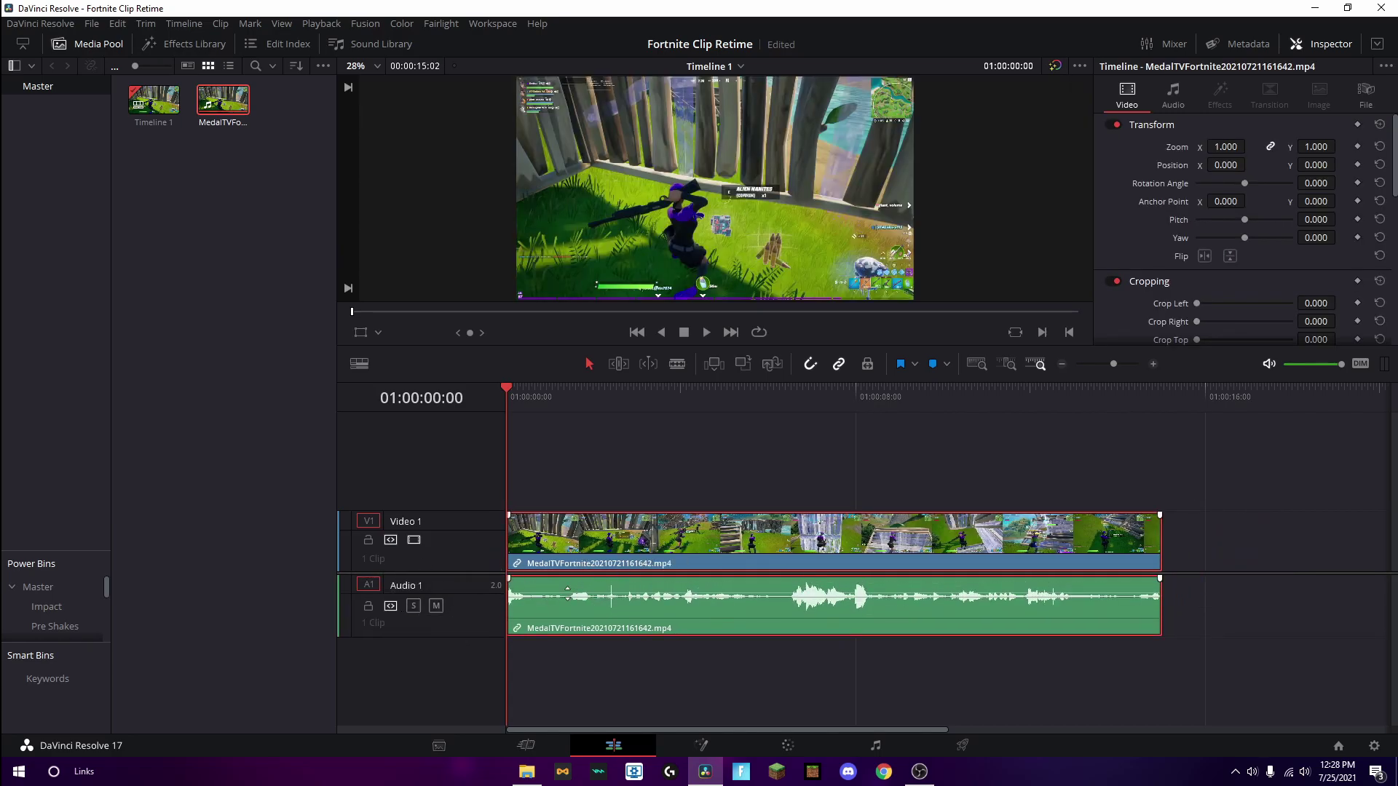
Step: Lower the clip's audio volume to -99.49 and unlink the audio from the video
drag(565, 588, 575, 677)
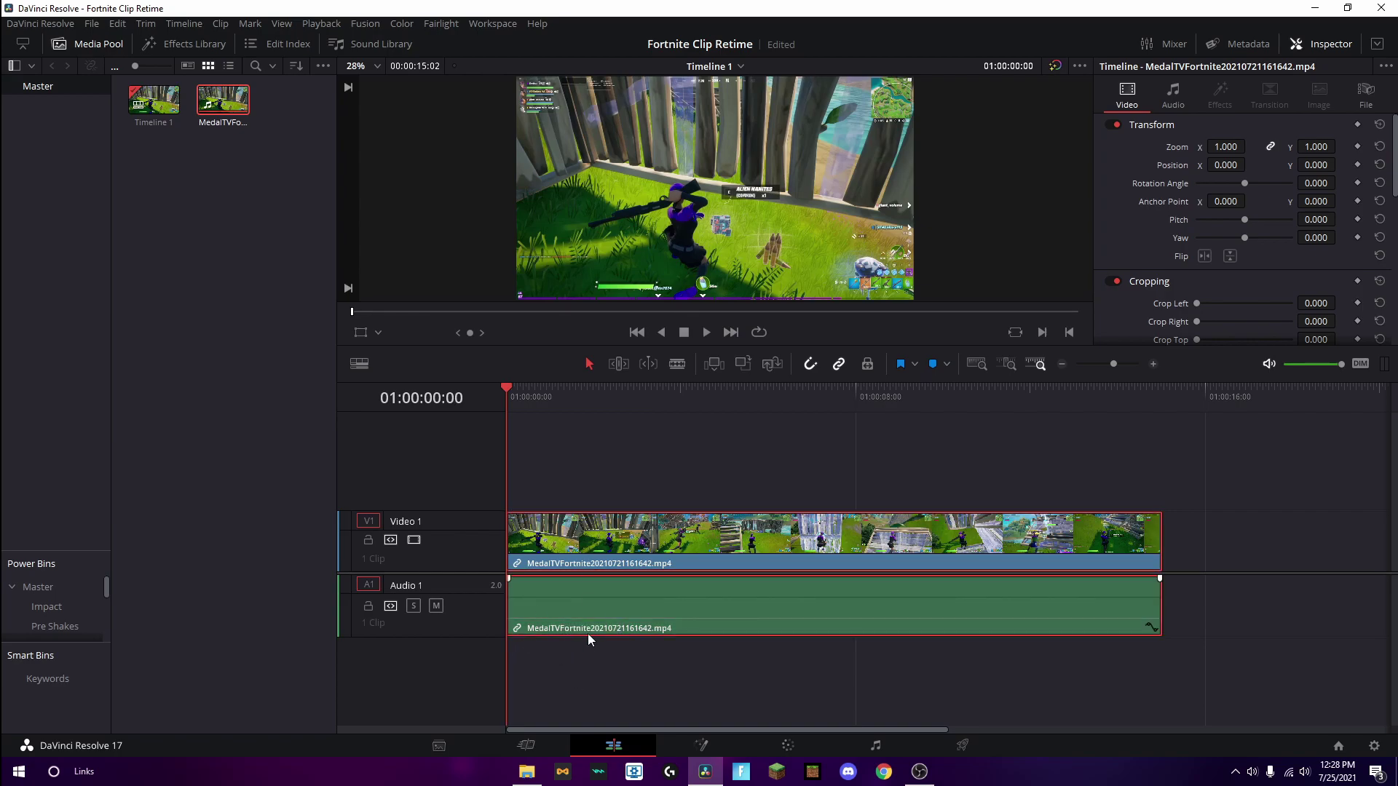
right_click(590, 602)
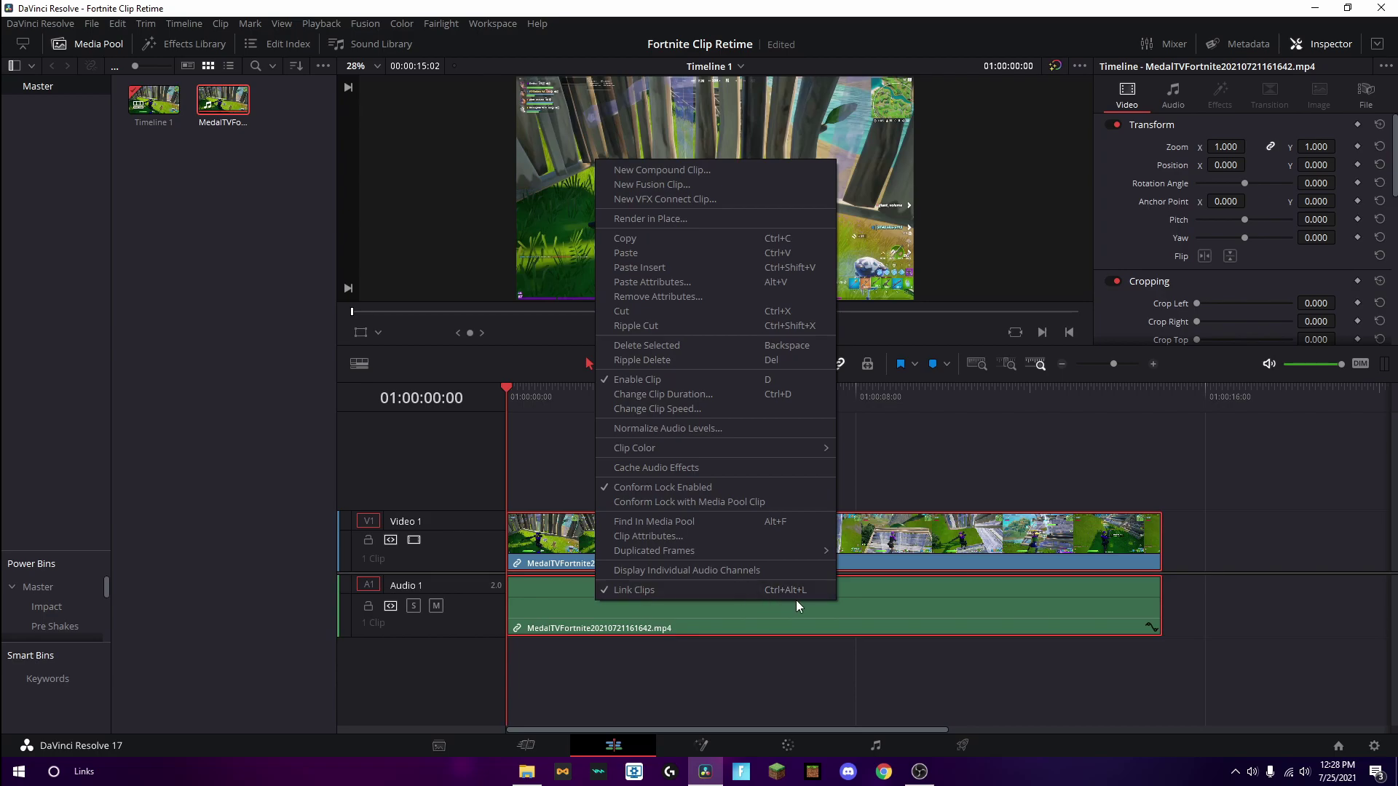
click(693, 589)
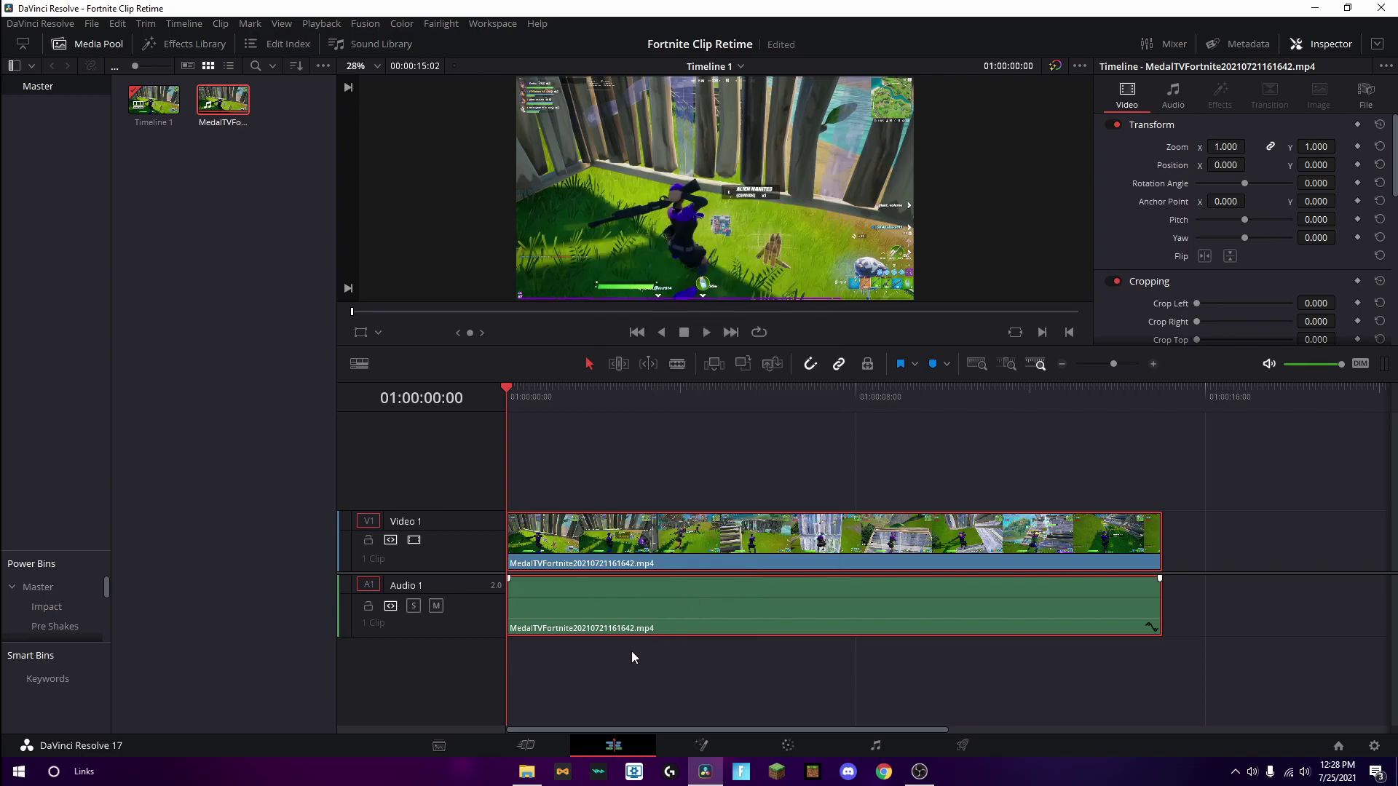
Step: Cut the unlinked audio clip out of the Audio 1 track, leaving the video clip in place
click(600, 582)
right_click(600, 586)
click(584, 606)
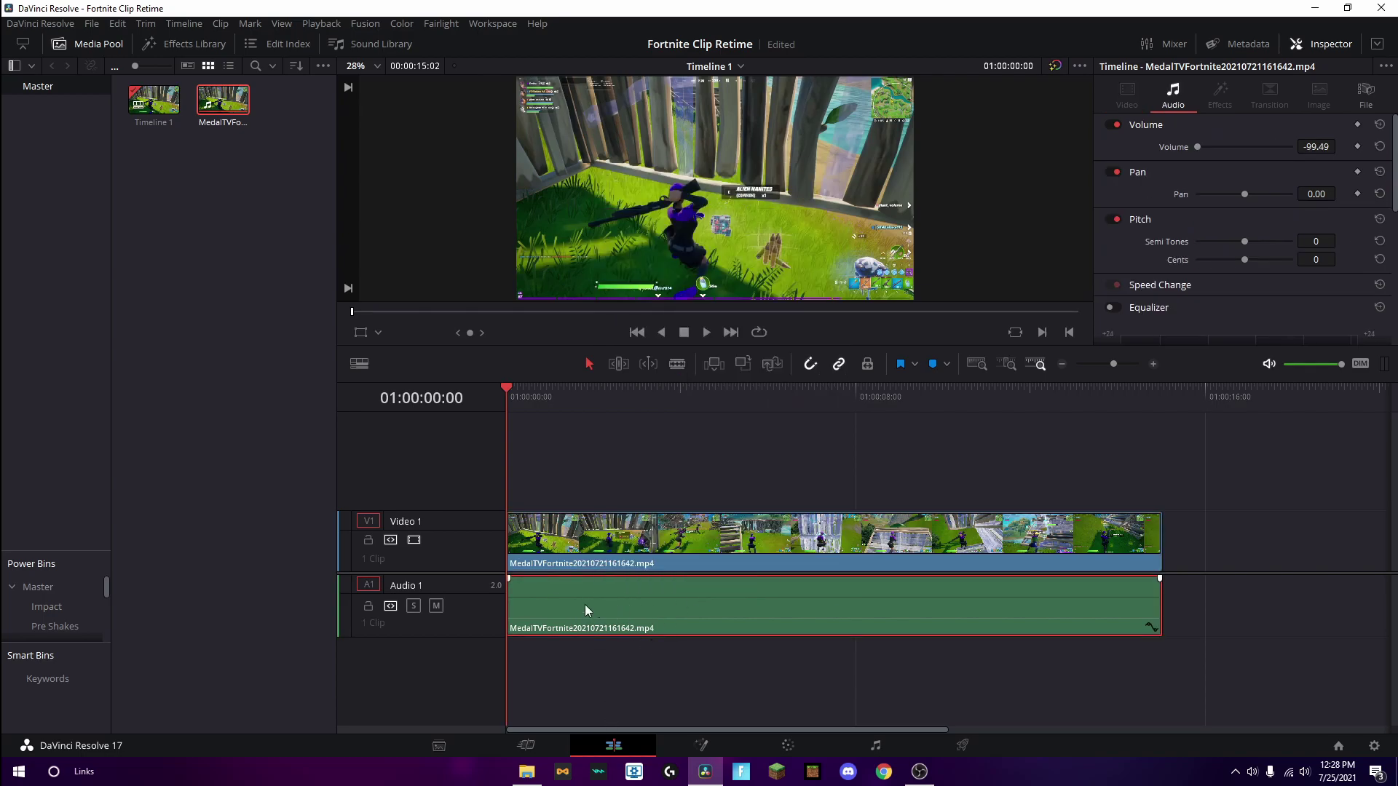
right_click(584, 604)
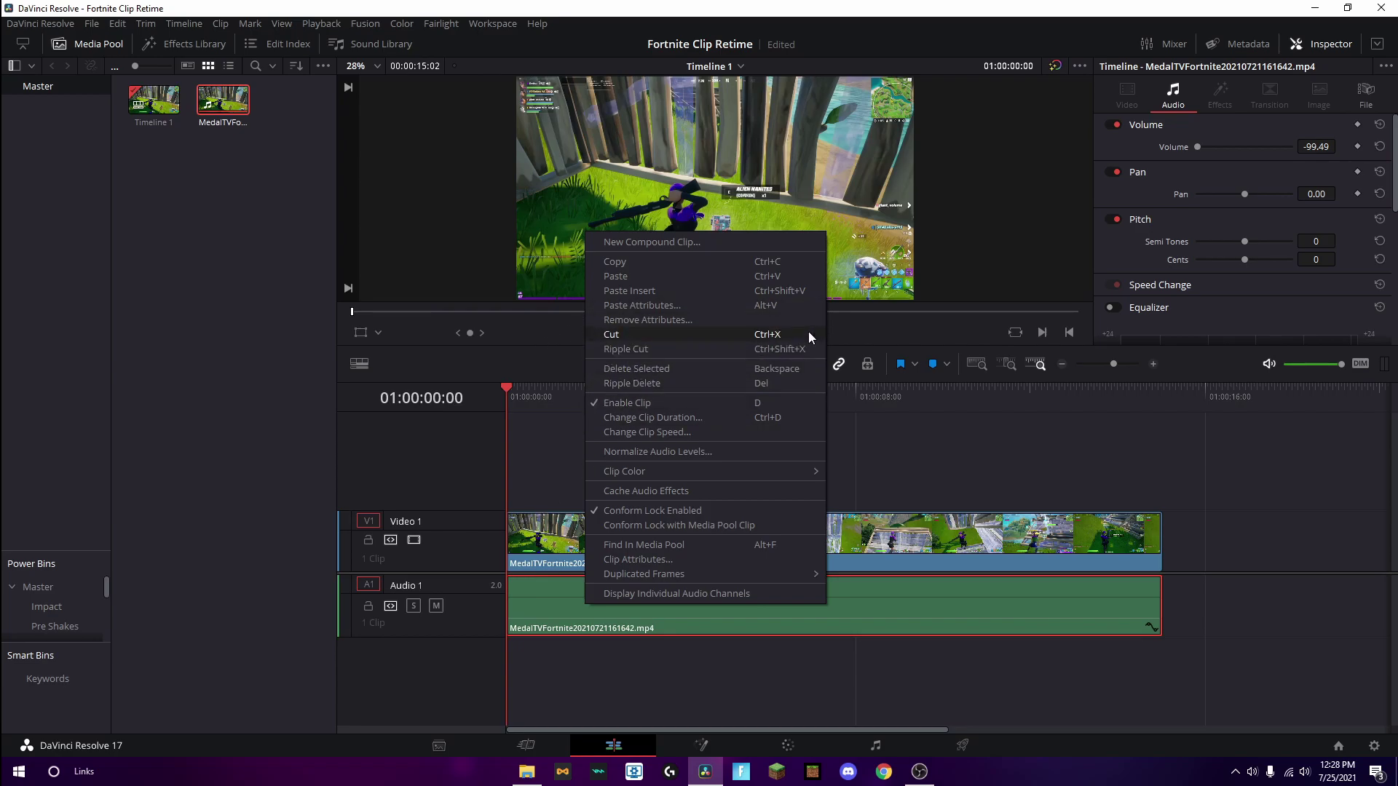
click(639, 333)
drag(561, 667, 1258, 485)
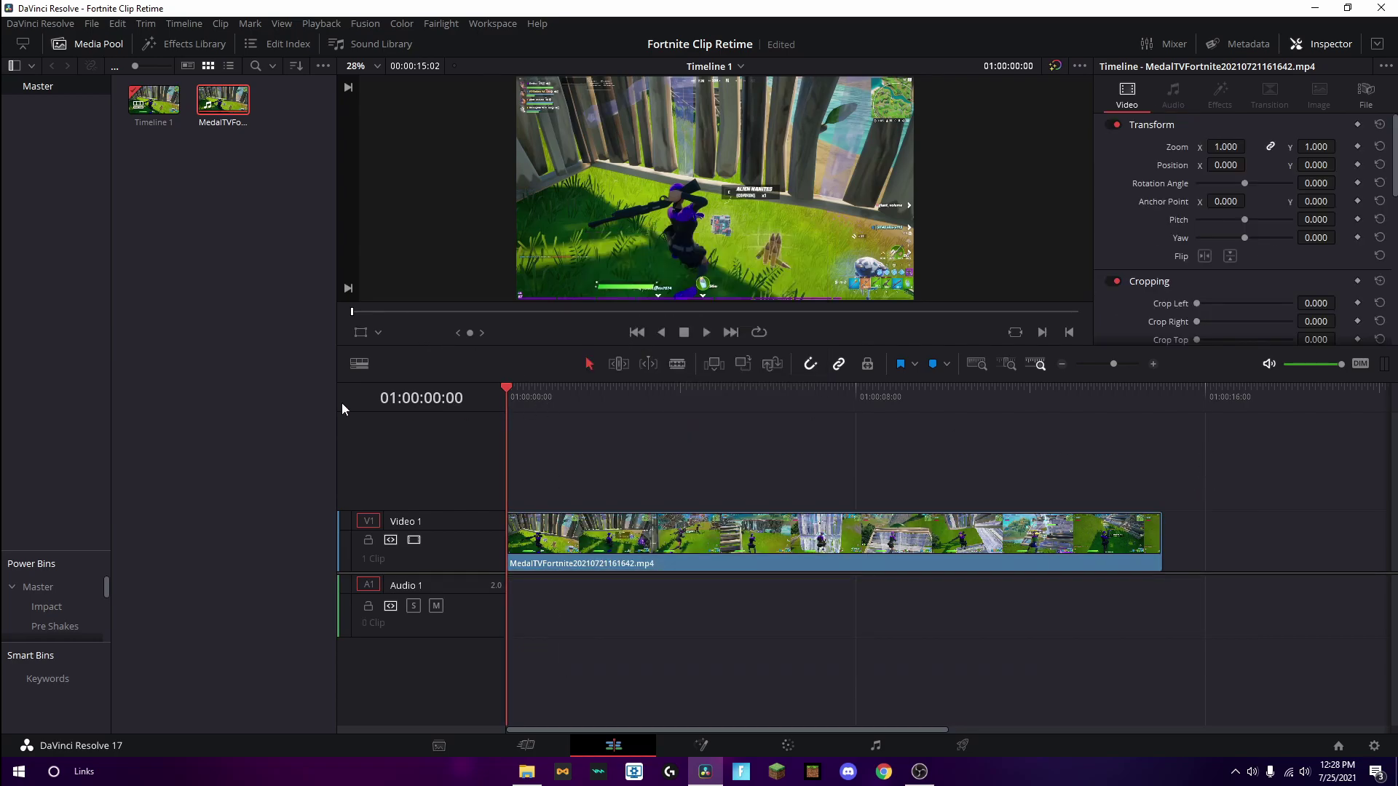
Step: Trim the video clip's start to 01:00:07:33 and move the remaining part to the beginning of the timeline
click(706, 333)
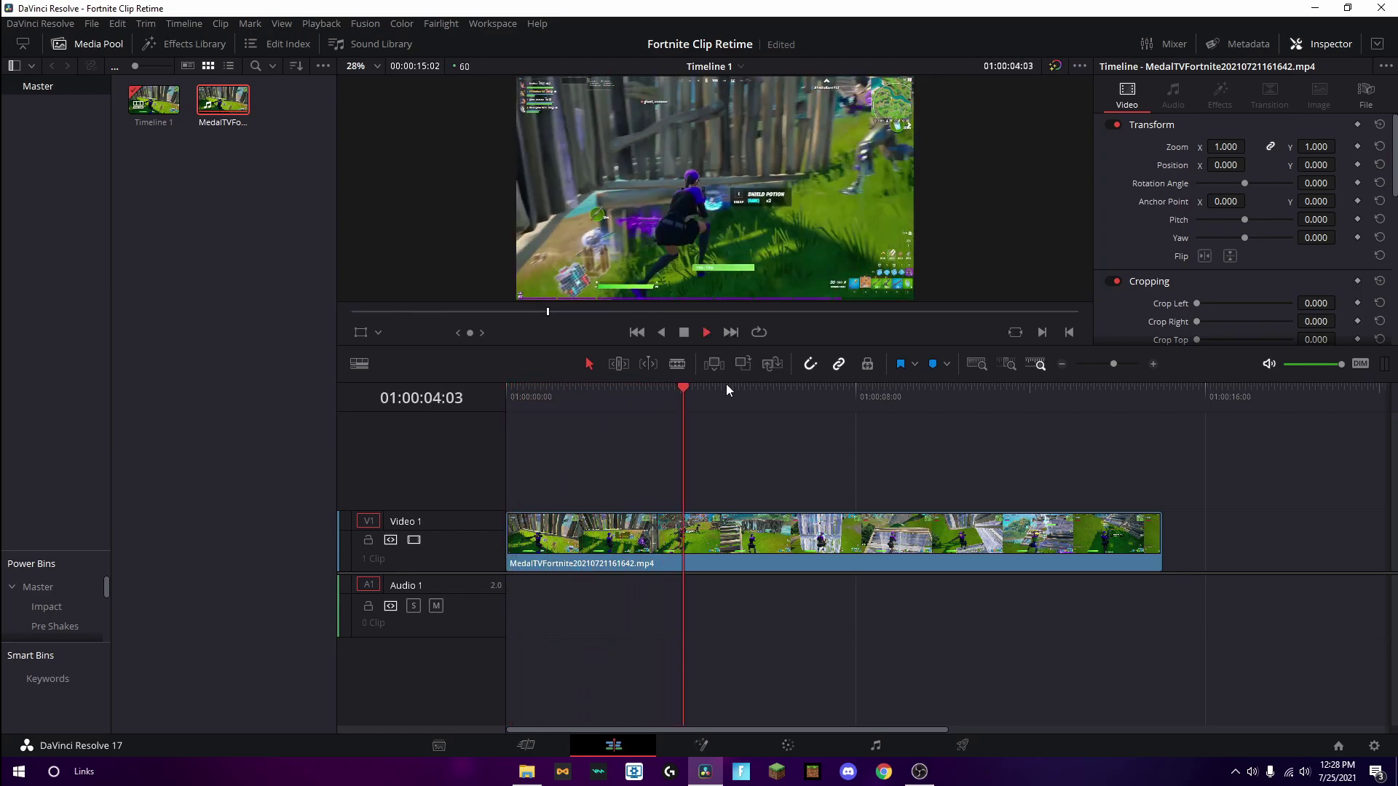
drag(728, 383, 725, 416)
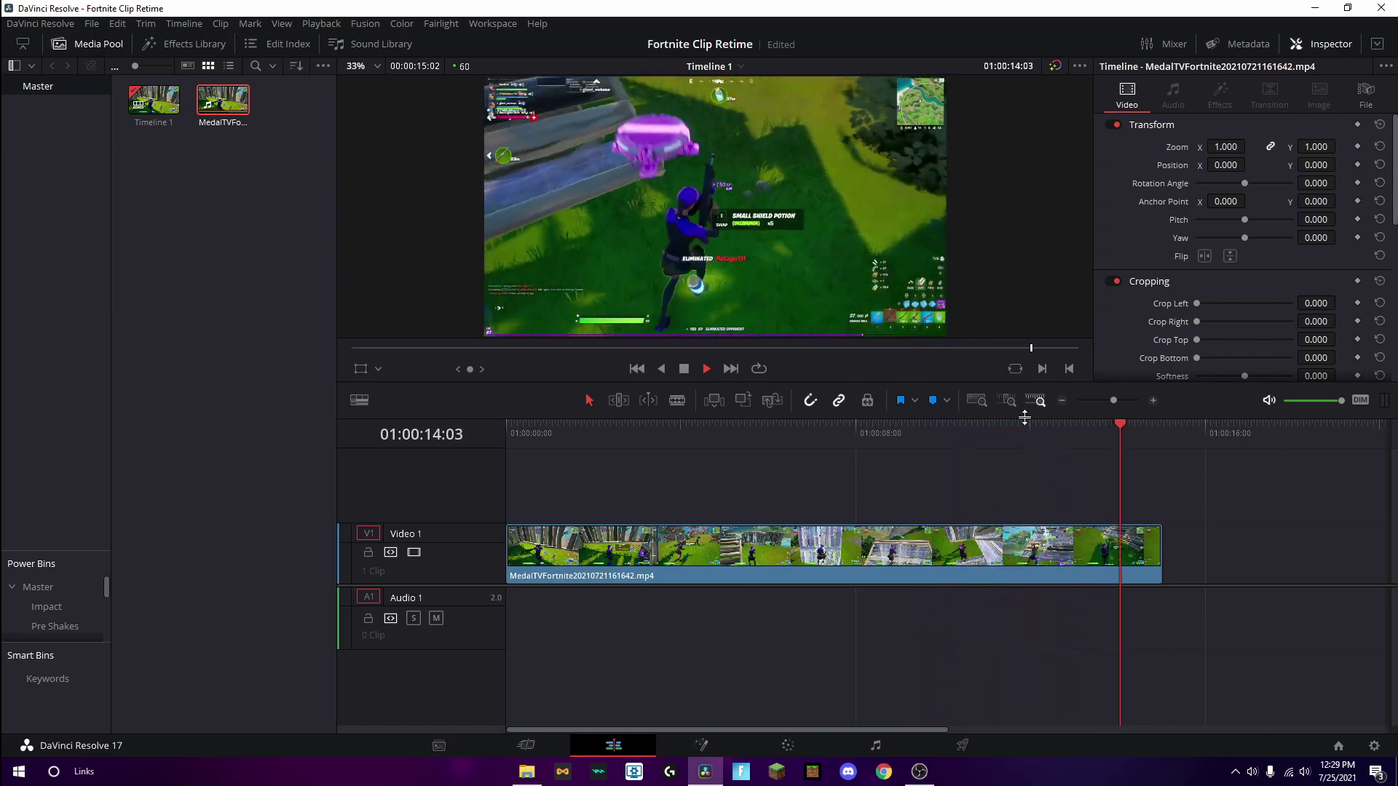
click(600, 437)
drag(598, 438, 836, 431)
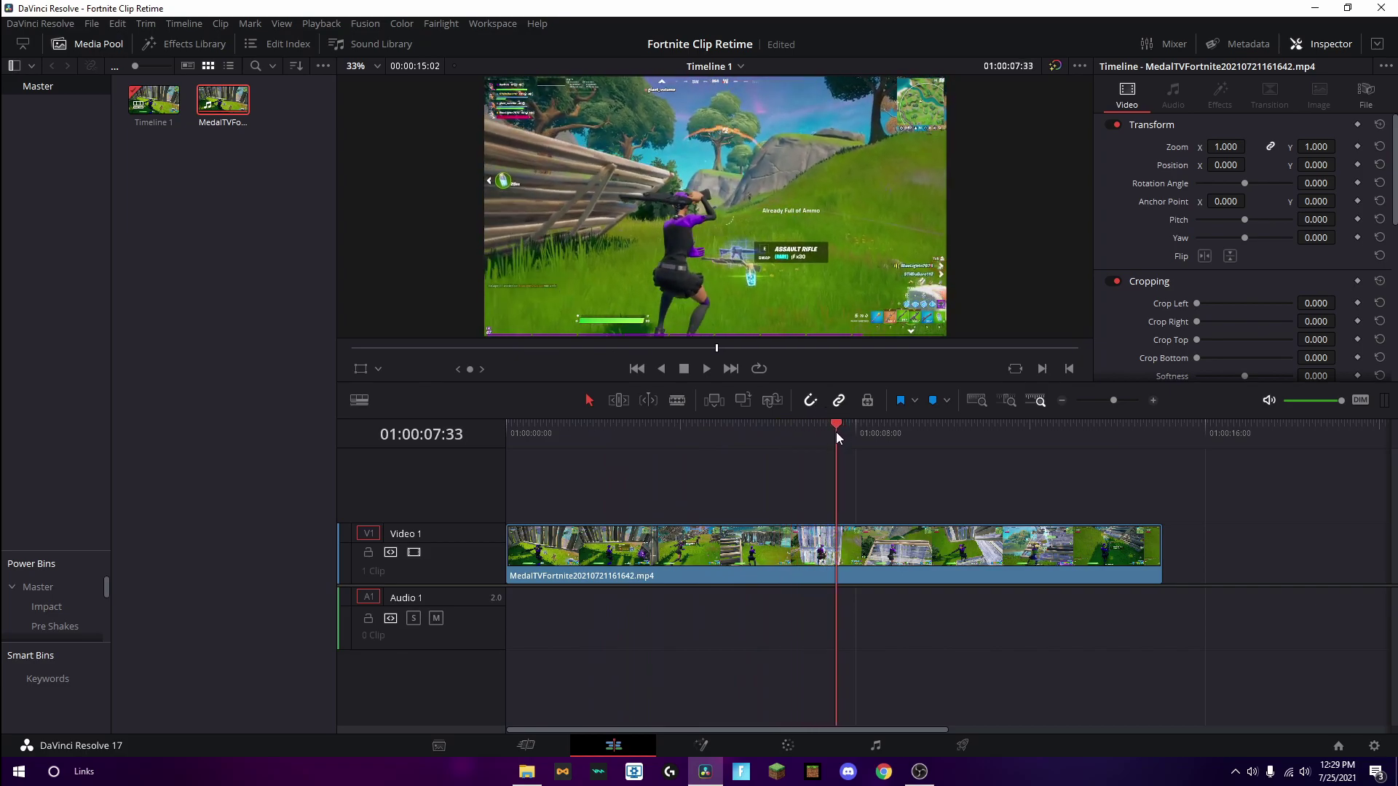
drag(515, 555, 840, 550)
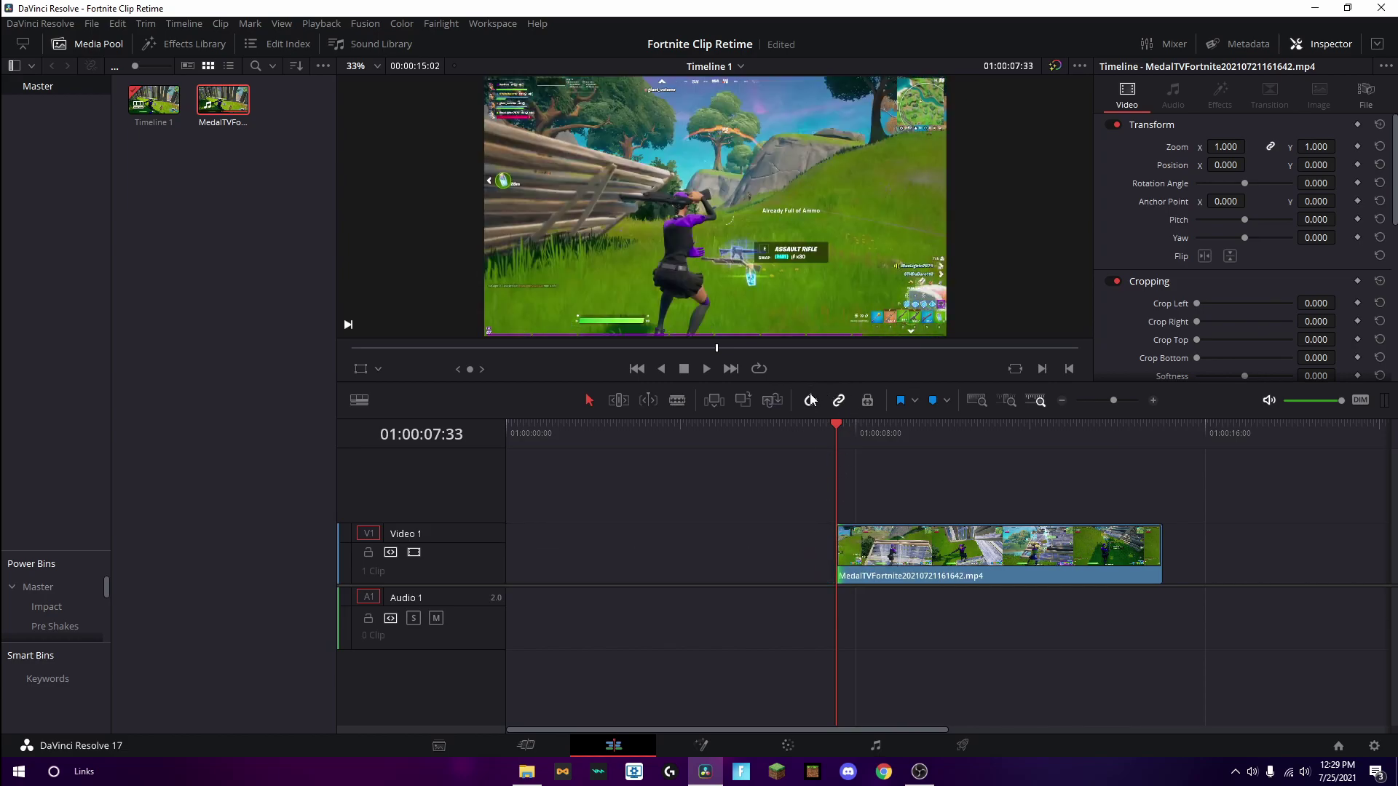
drag(911, 552, 571, 550)
key(Home)
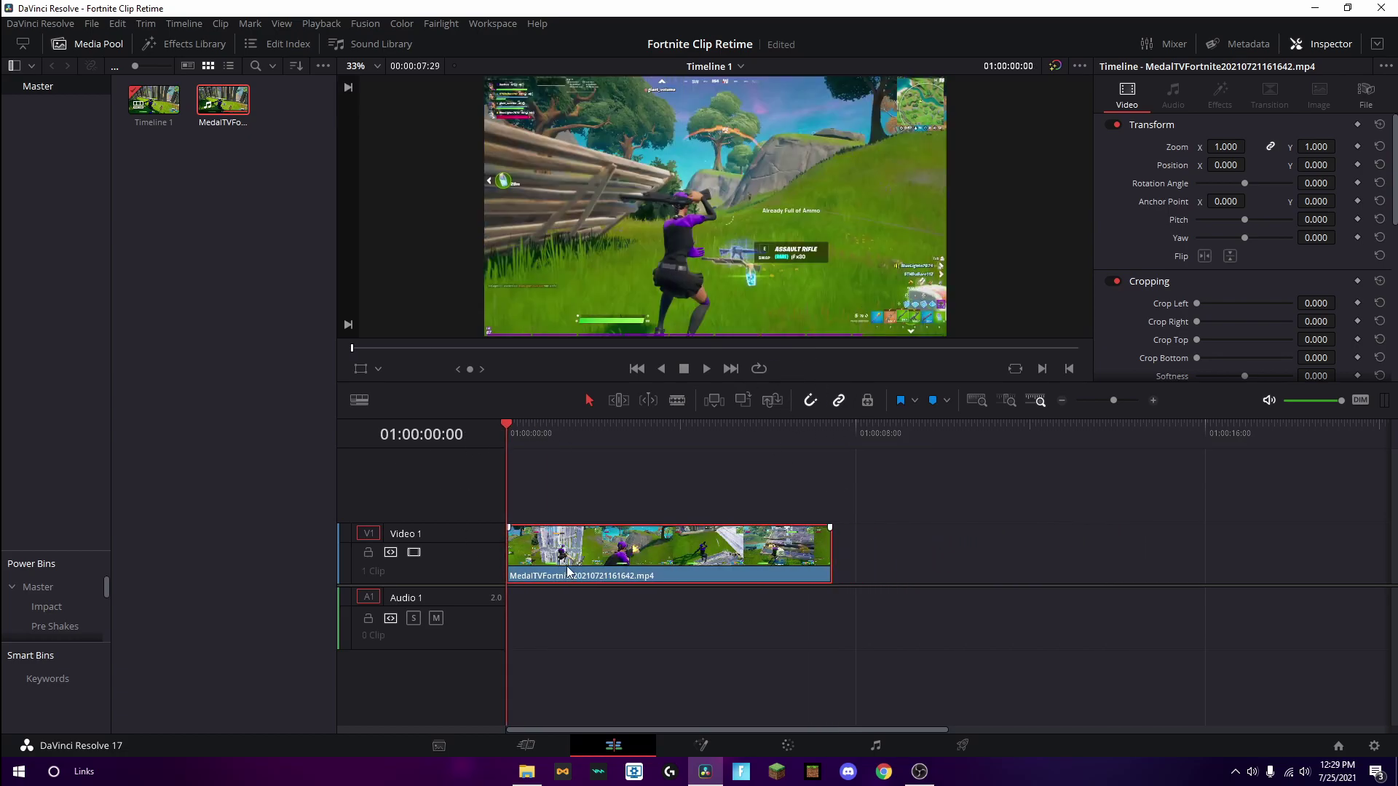
Step: Add a short fade-in at the start of the video clip and enlarge the viewer slightly
drag(508, 525, 522, 528)
drag(506, 420, 506, 435)
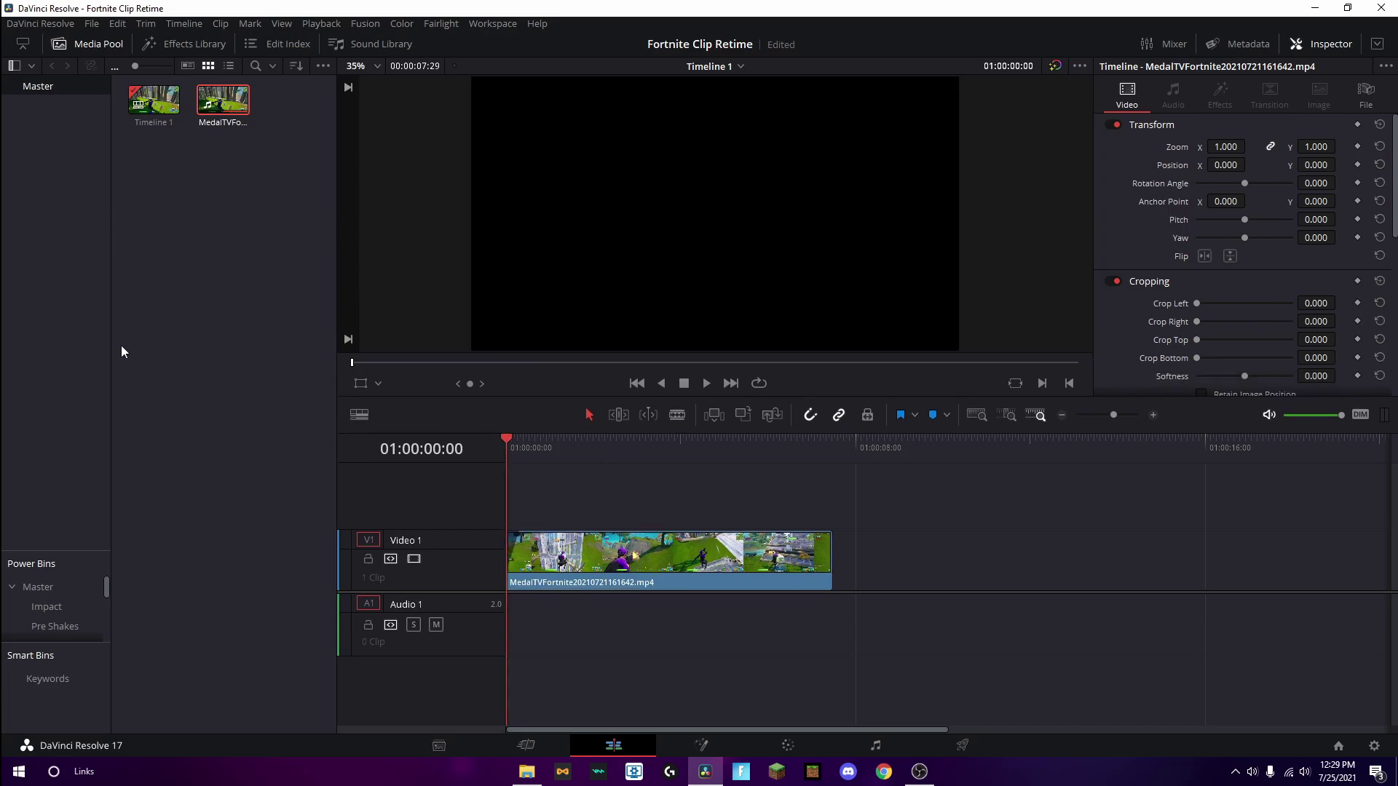
Step: Trim the video clip's end to 01:00:05:58, add a fade-out of about 30 frames and preview the ending
key(space)
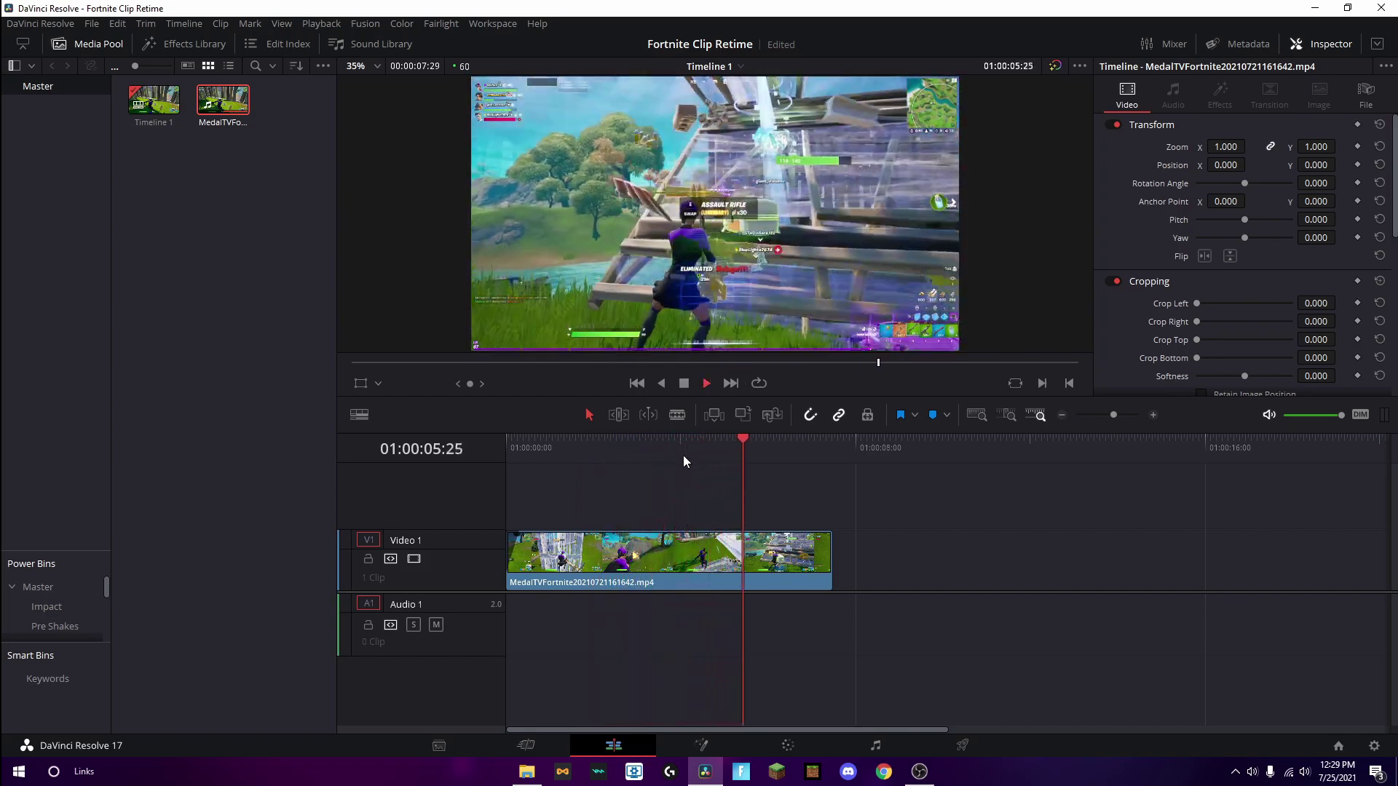
key(space)
drag(830, 550, 766, 550)
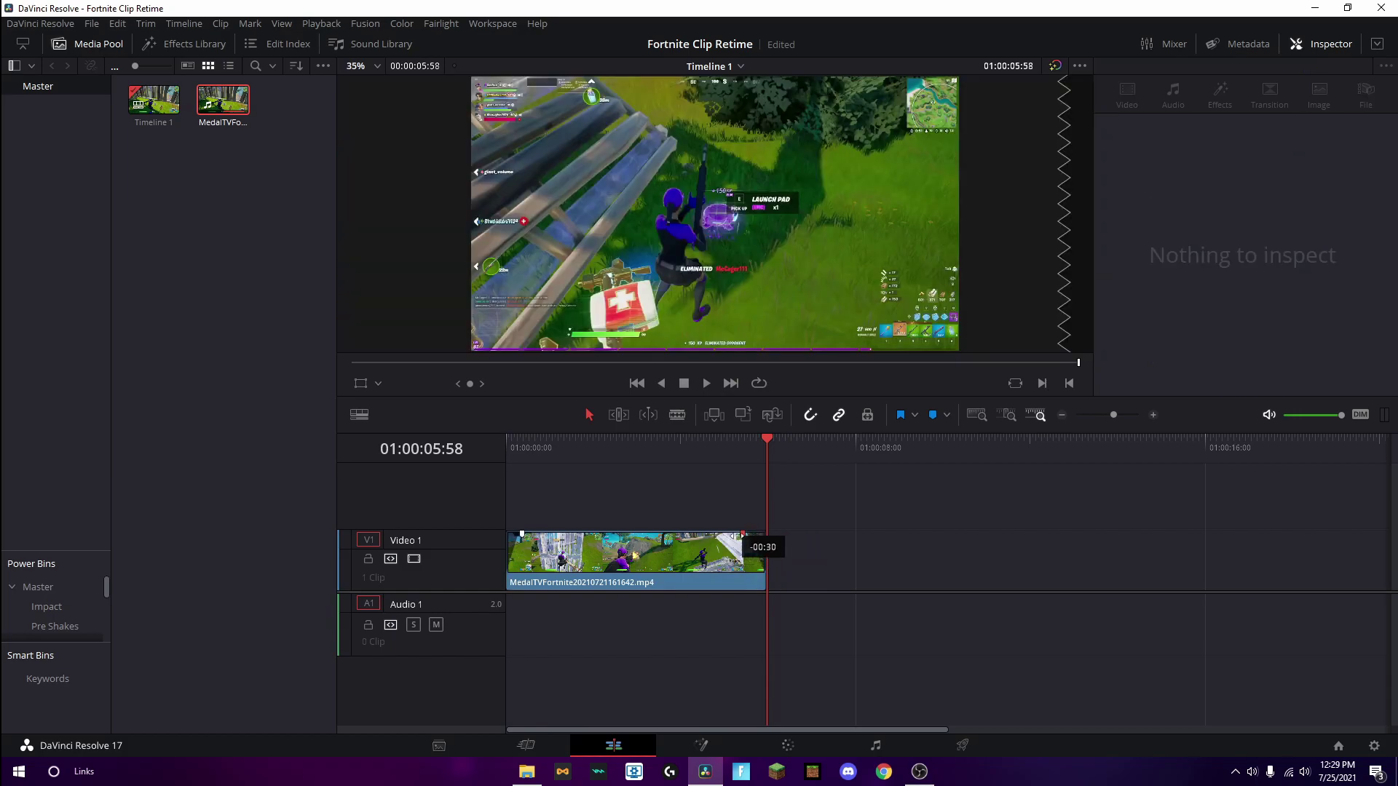
click(709, 447)
key(space)
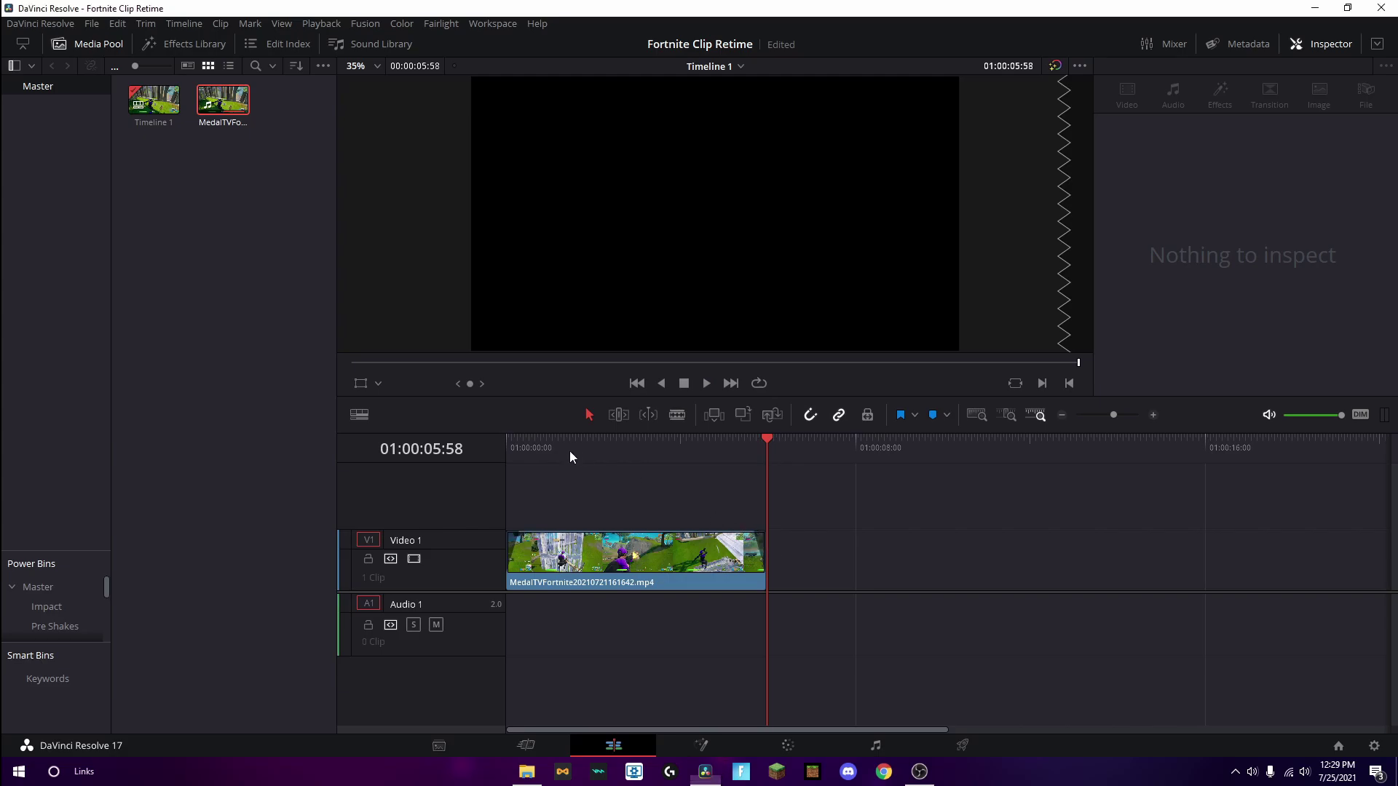
drag(569, 451, 495, 461)
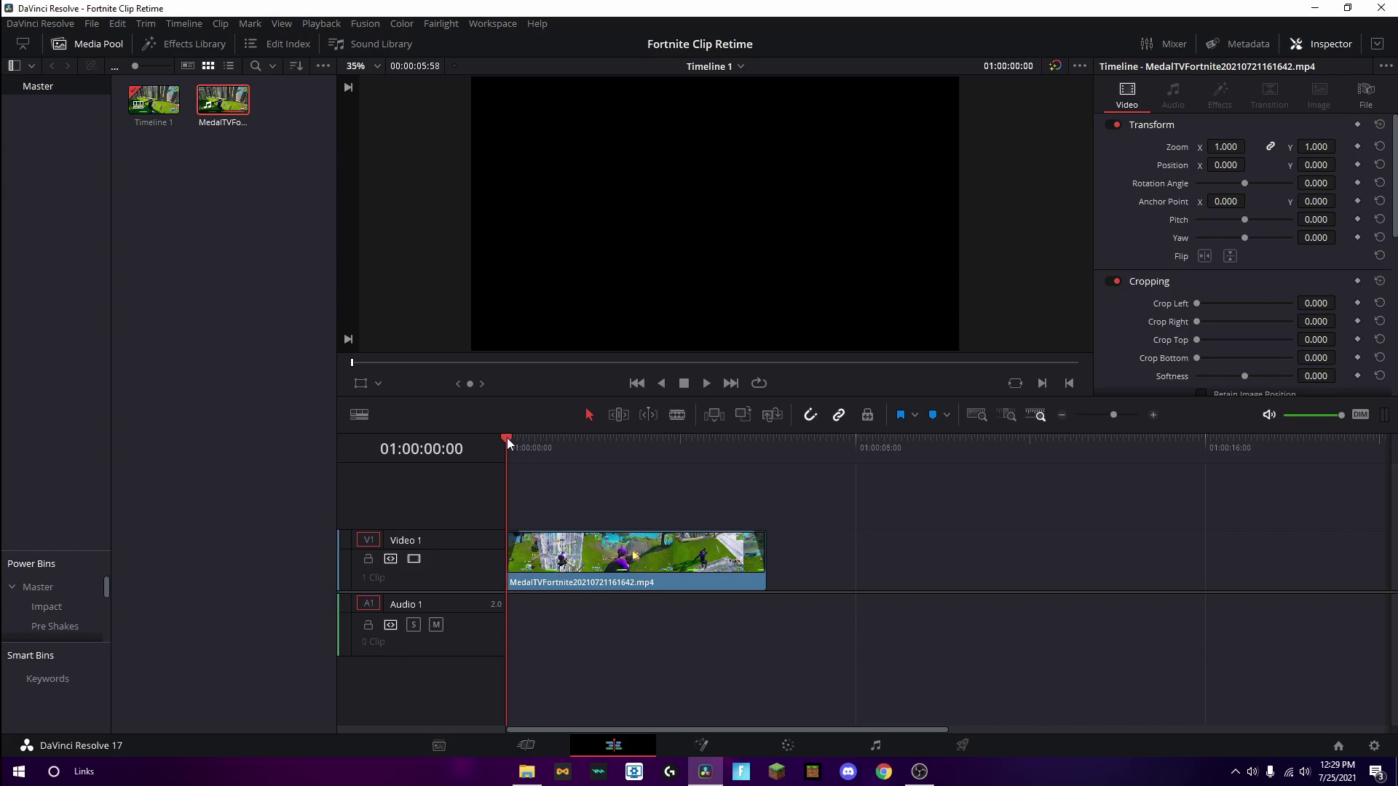
Step: Find the shot around 01:00:03:09 and show the retime controls on the video clip
drag(509, 438, 626, 459)
key(space)
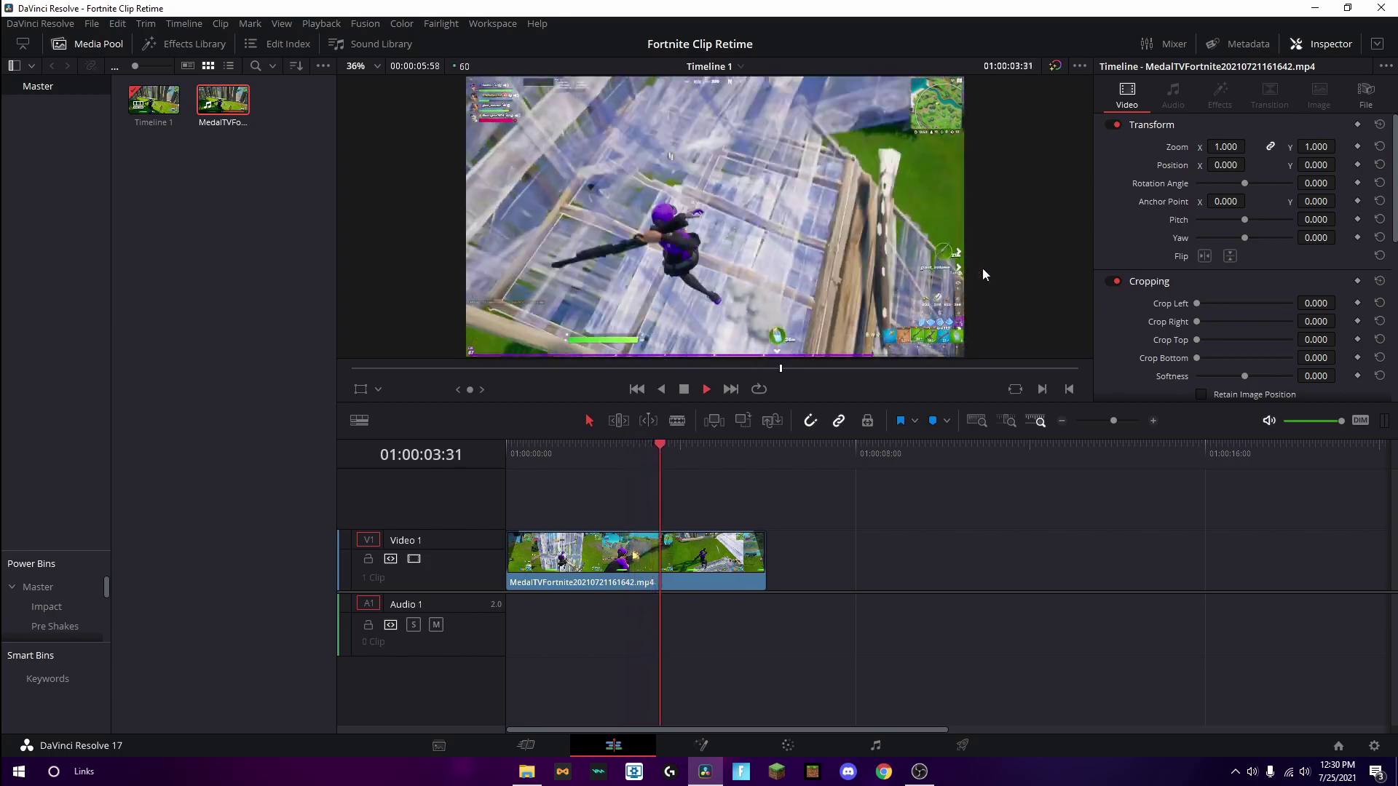
key(space)
drag(648, 472, 644, 437)
click(655, 566)
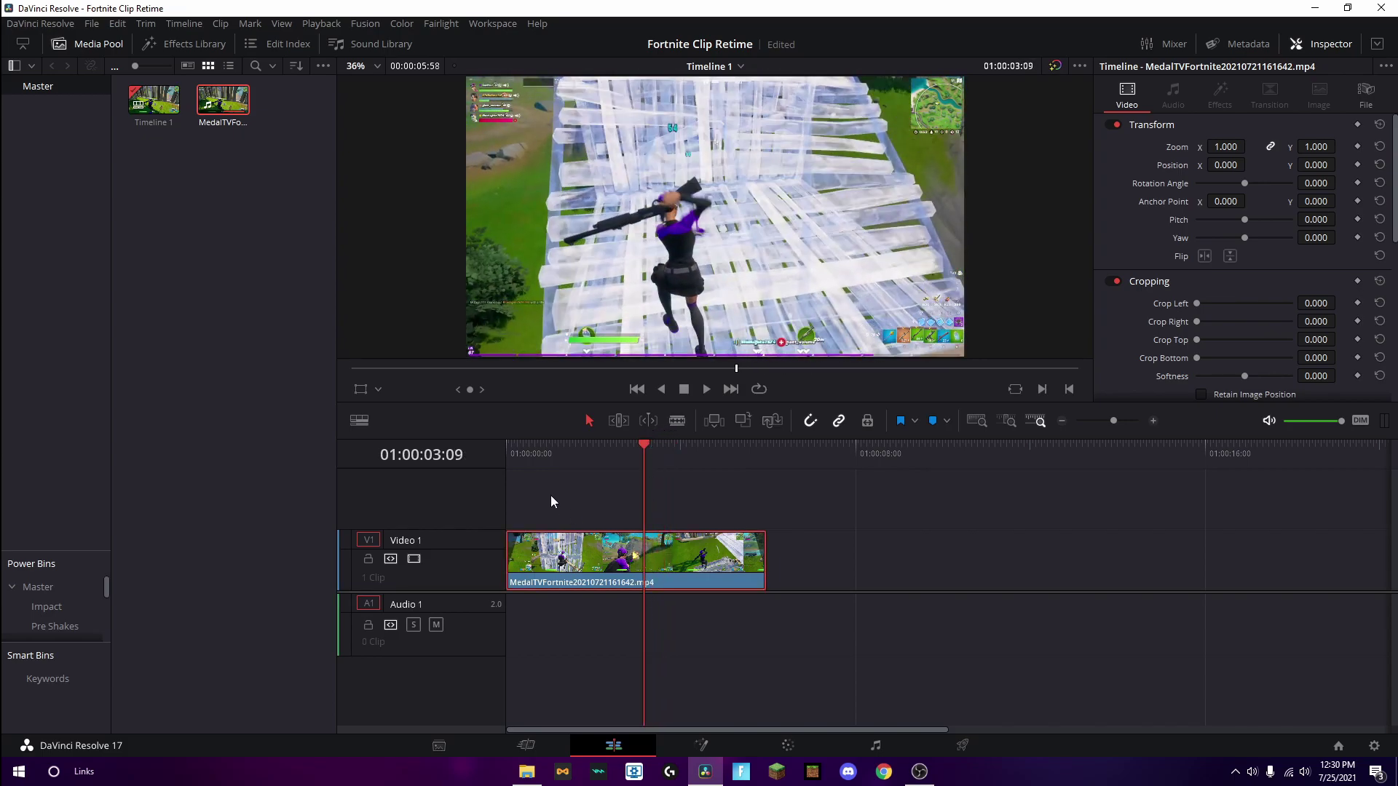
right_click(607, 558)
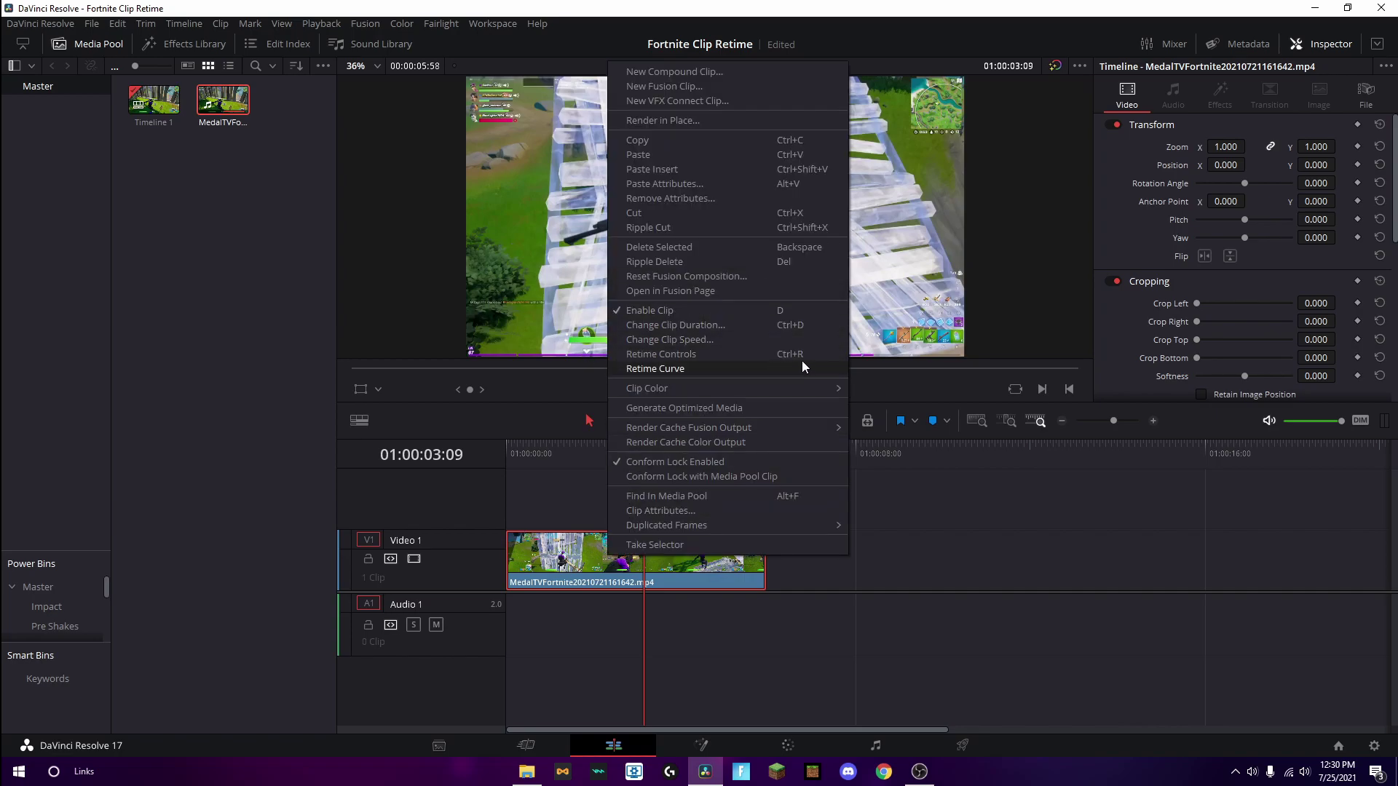
click(655, 354)
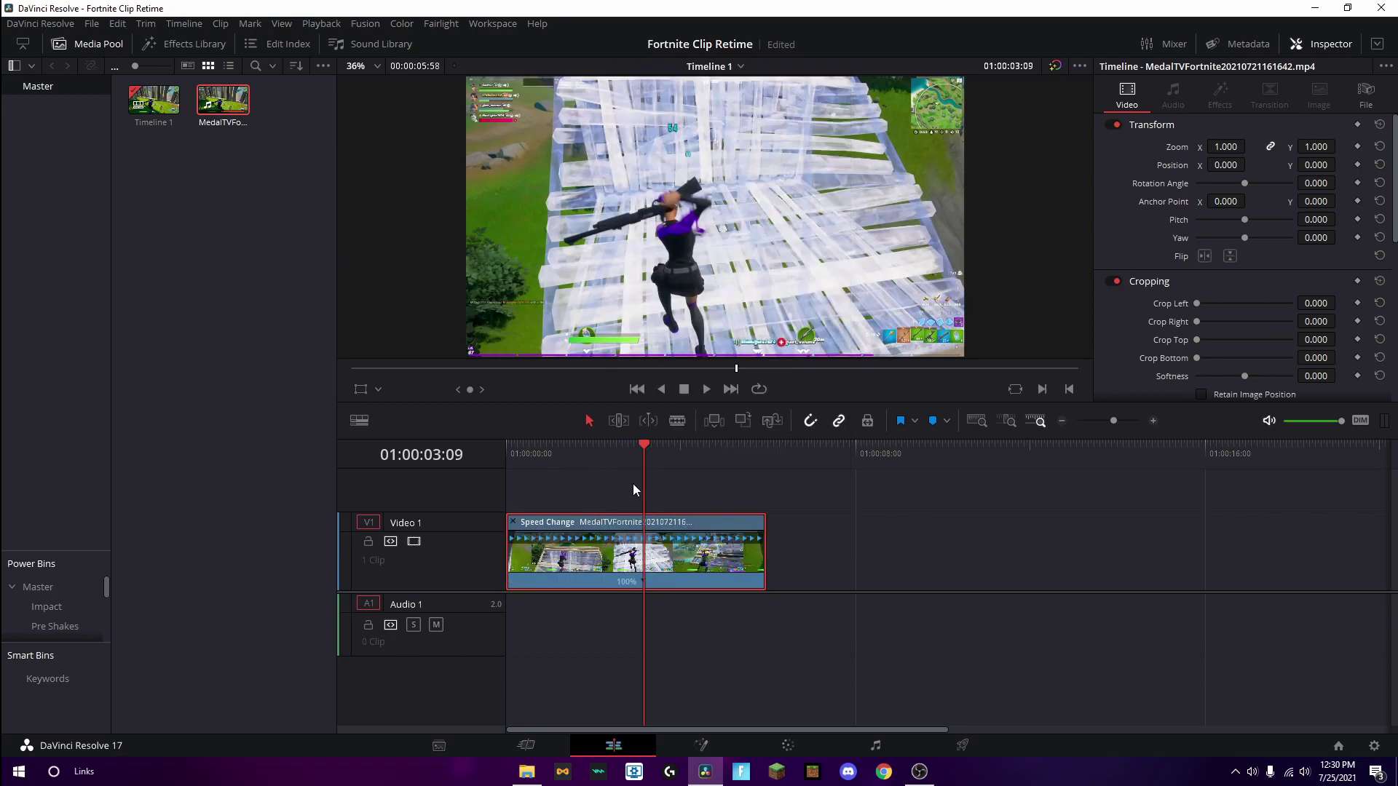
Step: Add a speed point to the video clip at 01:00:03:19, just after the weapon shot
drag(1117, 421, 1122, 416)
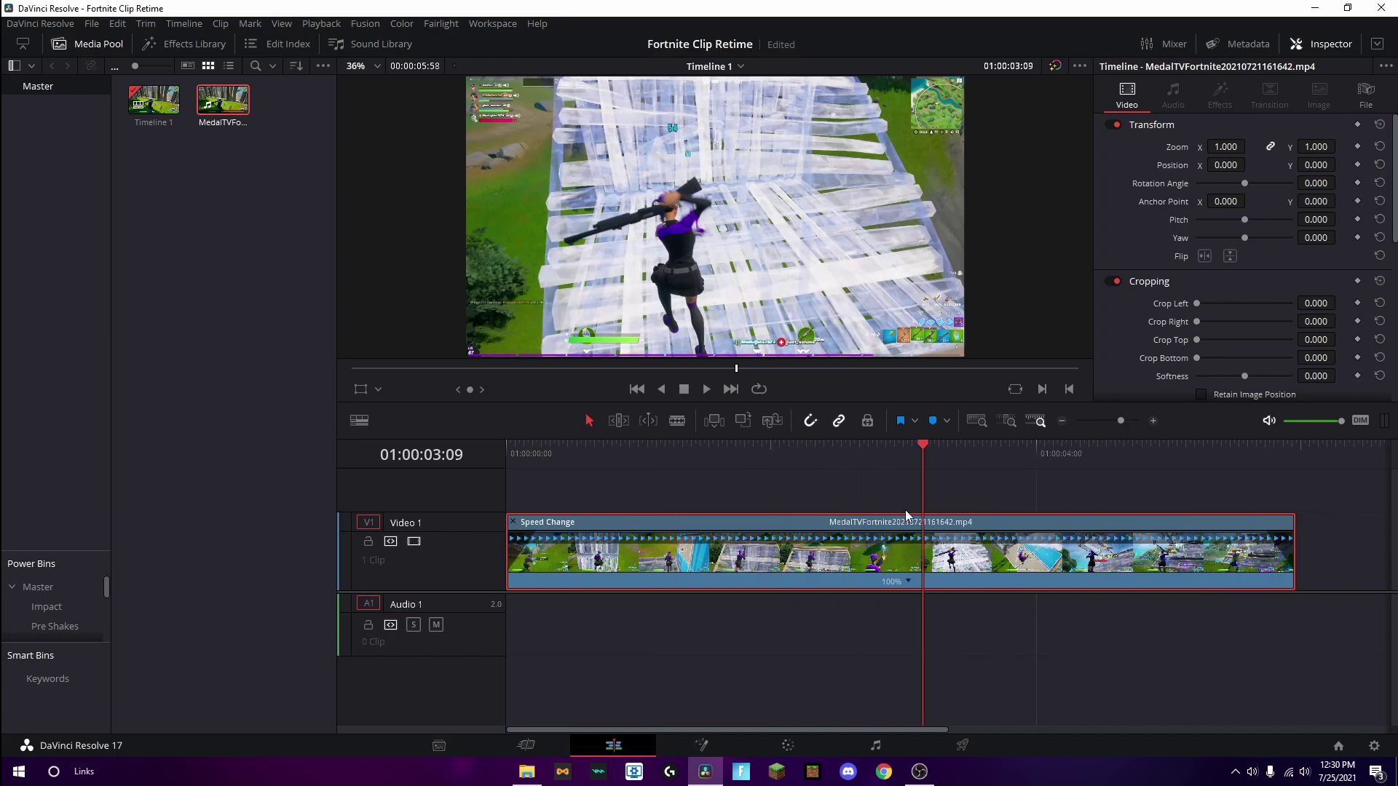
click(873, 447)
drag(872, 449, 941, 427)
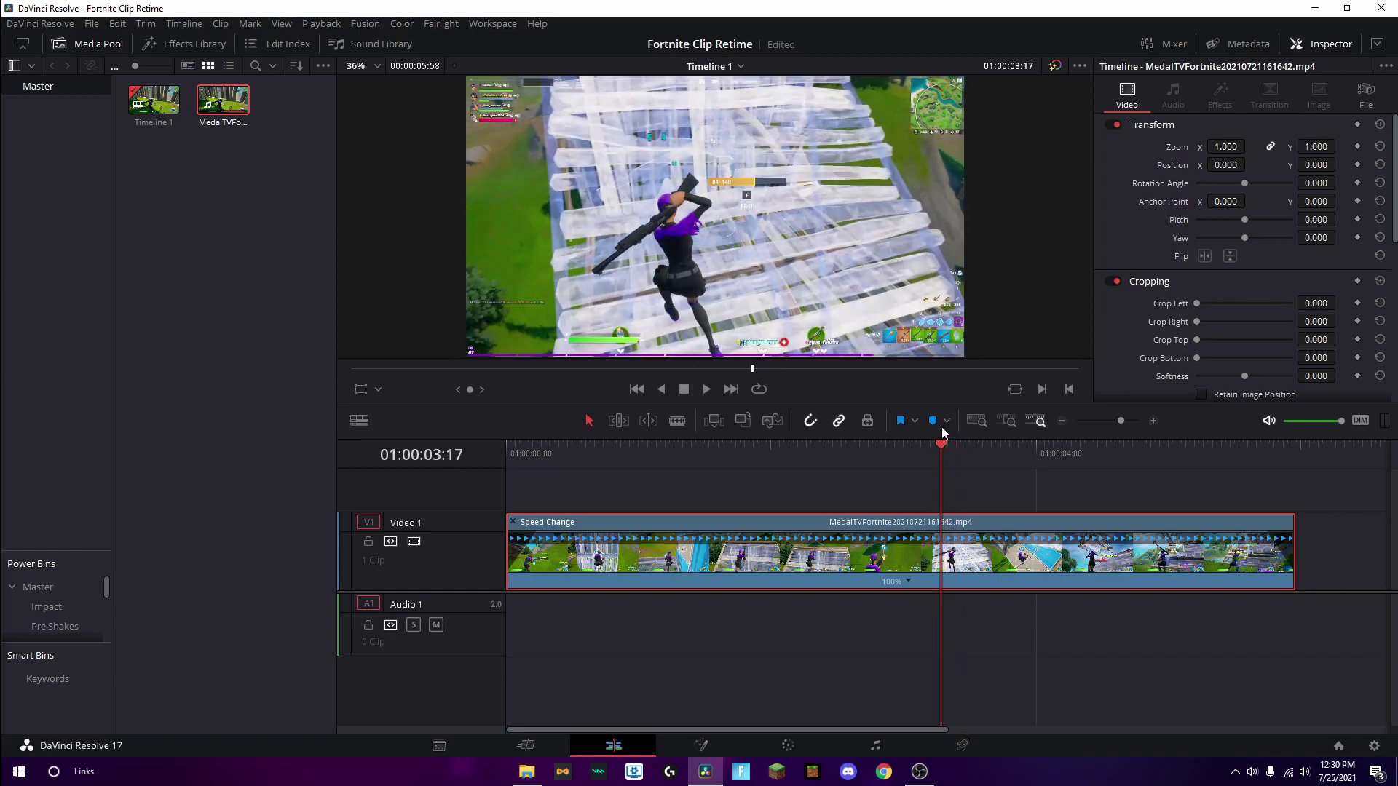
key(Right)
key(Right)
key(Left)
key(Right)
key(Left)
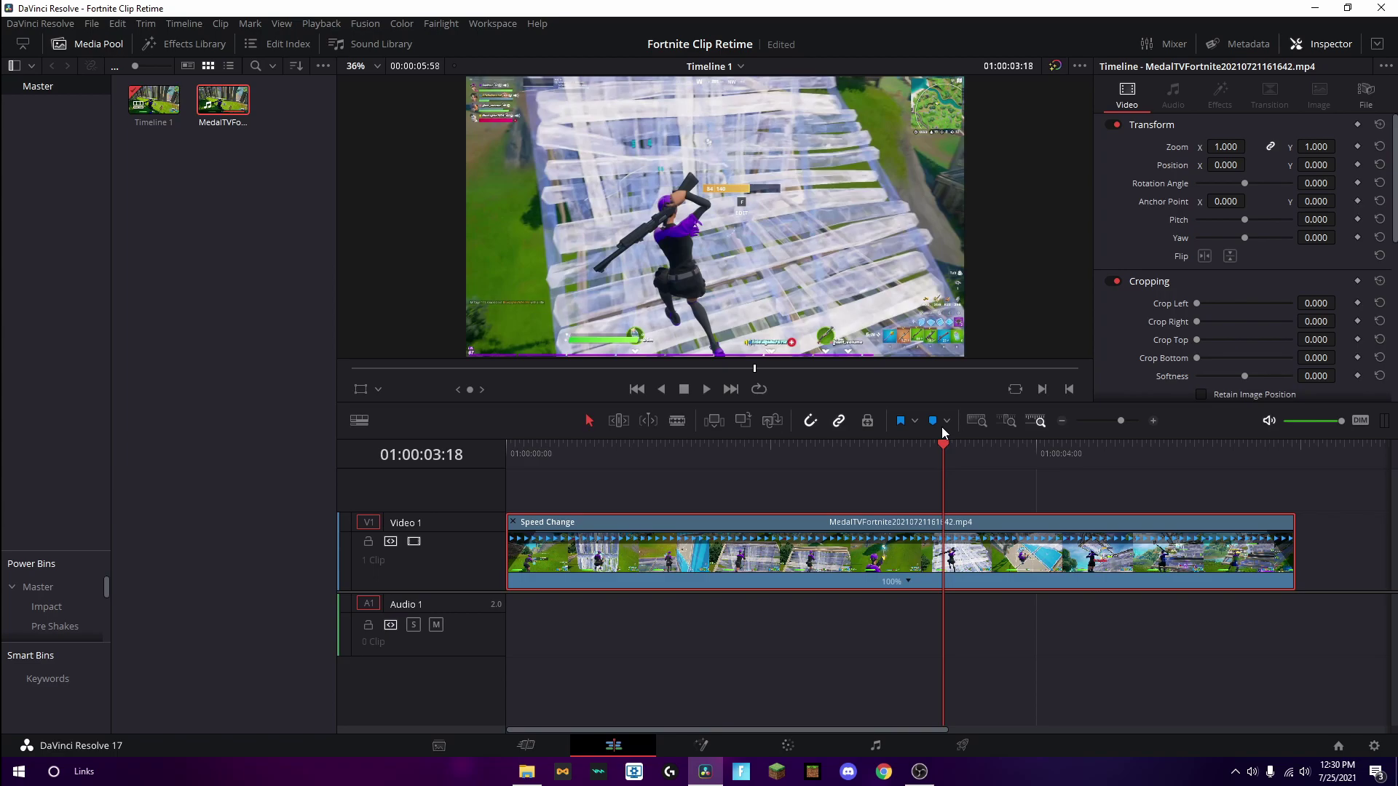
key(Right)
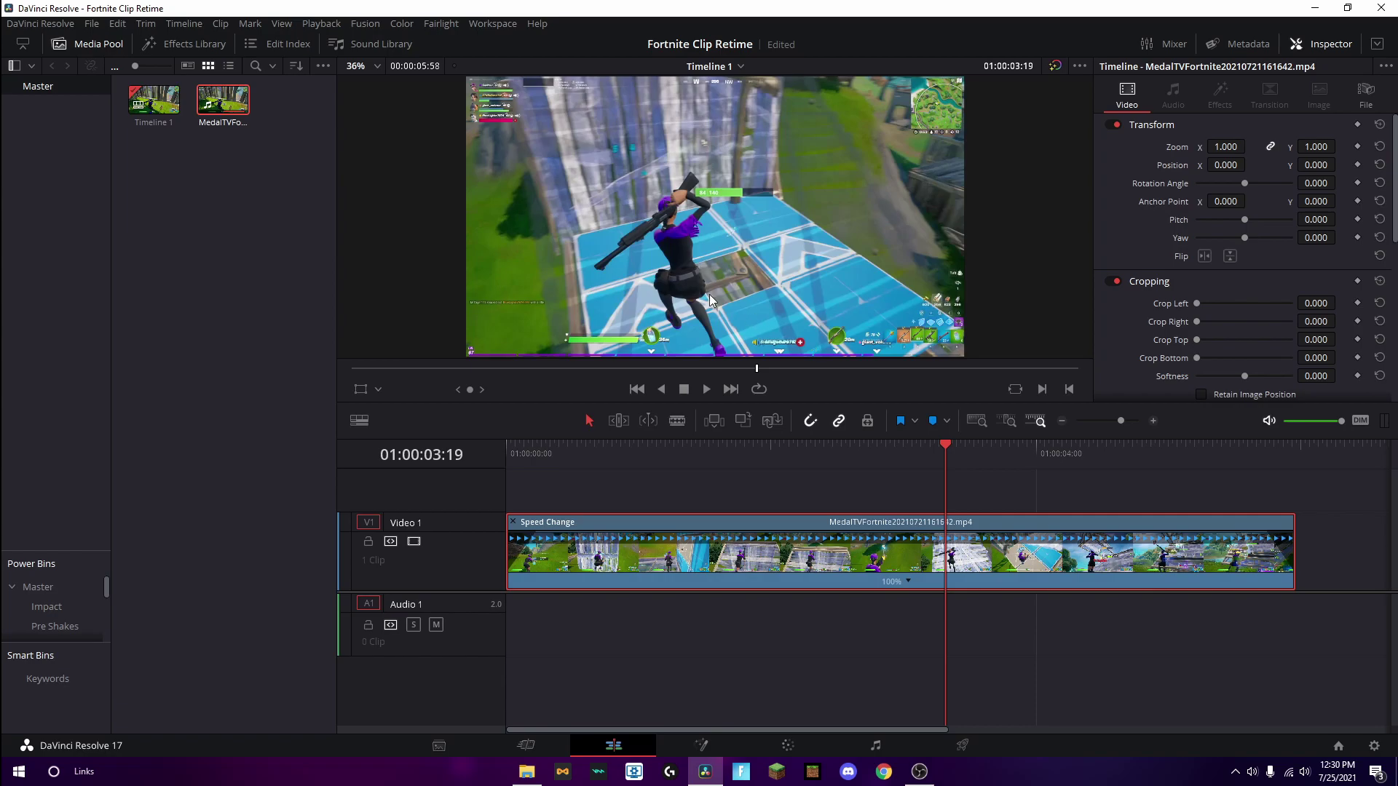
click(907, 579)
click(917, 603)
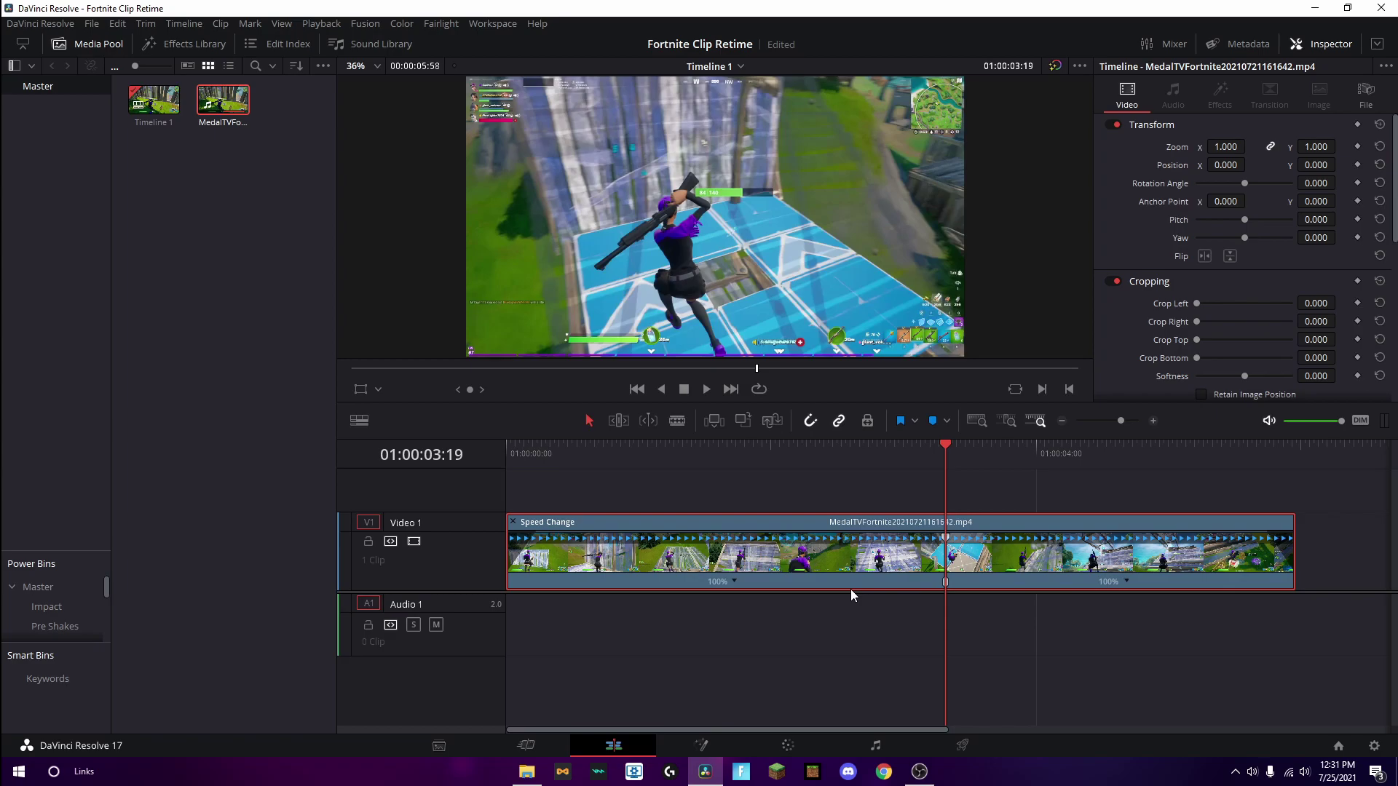
Step: Add a second speed point to the video clip at 01:00:03:47, where the weapon comes back up
key(space)
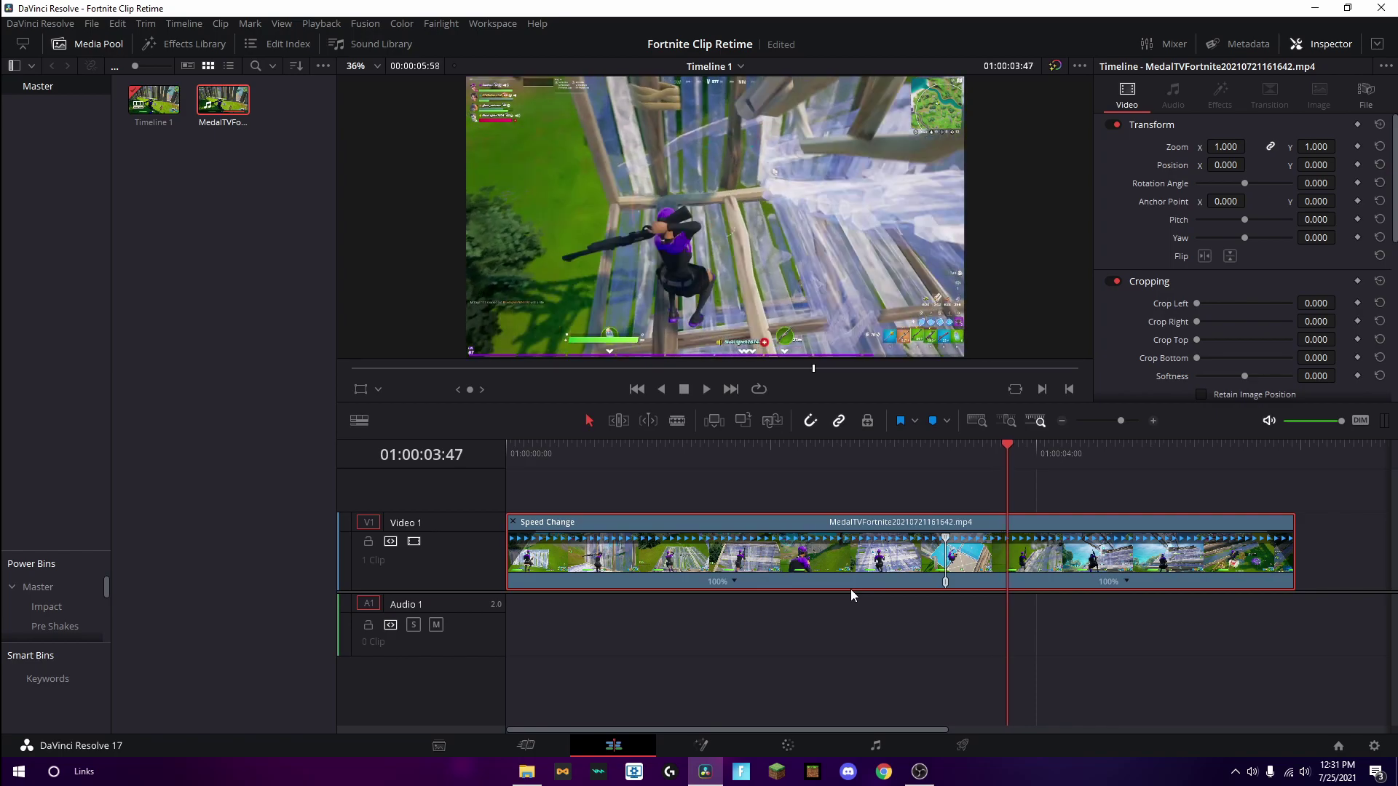
key(Left)
key(Left)
key(Right)
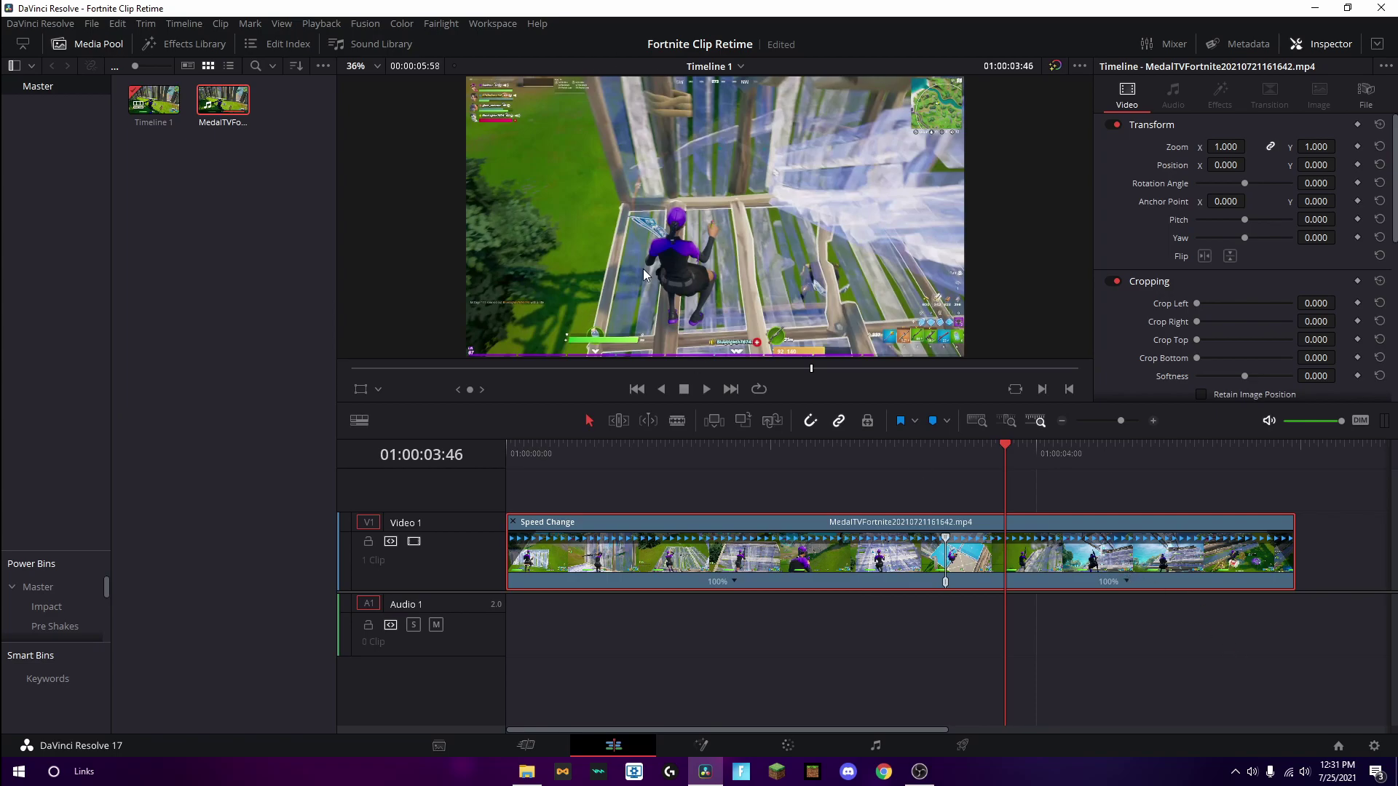
key(Right)
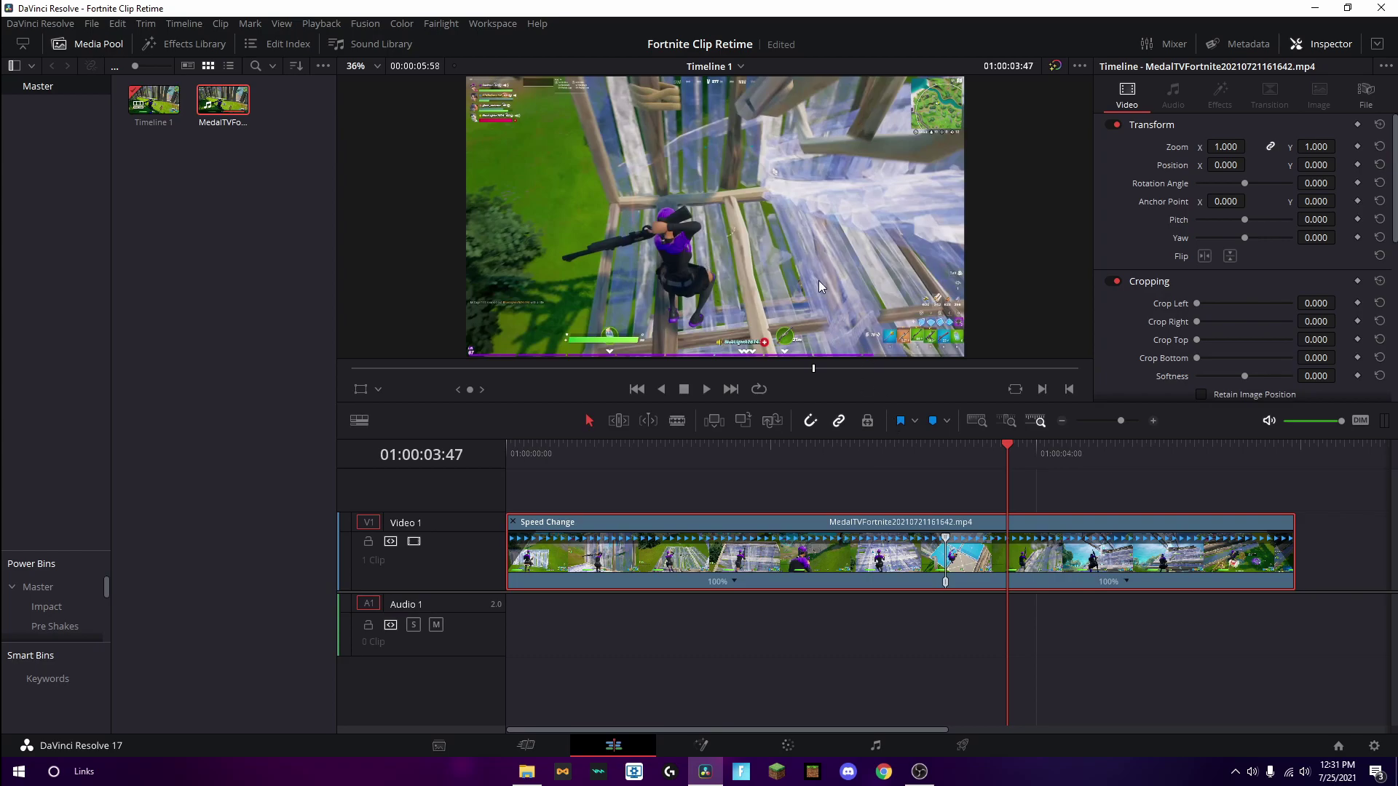
click(1126, 581)
click(1175, 603)
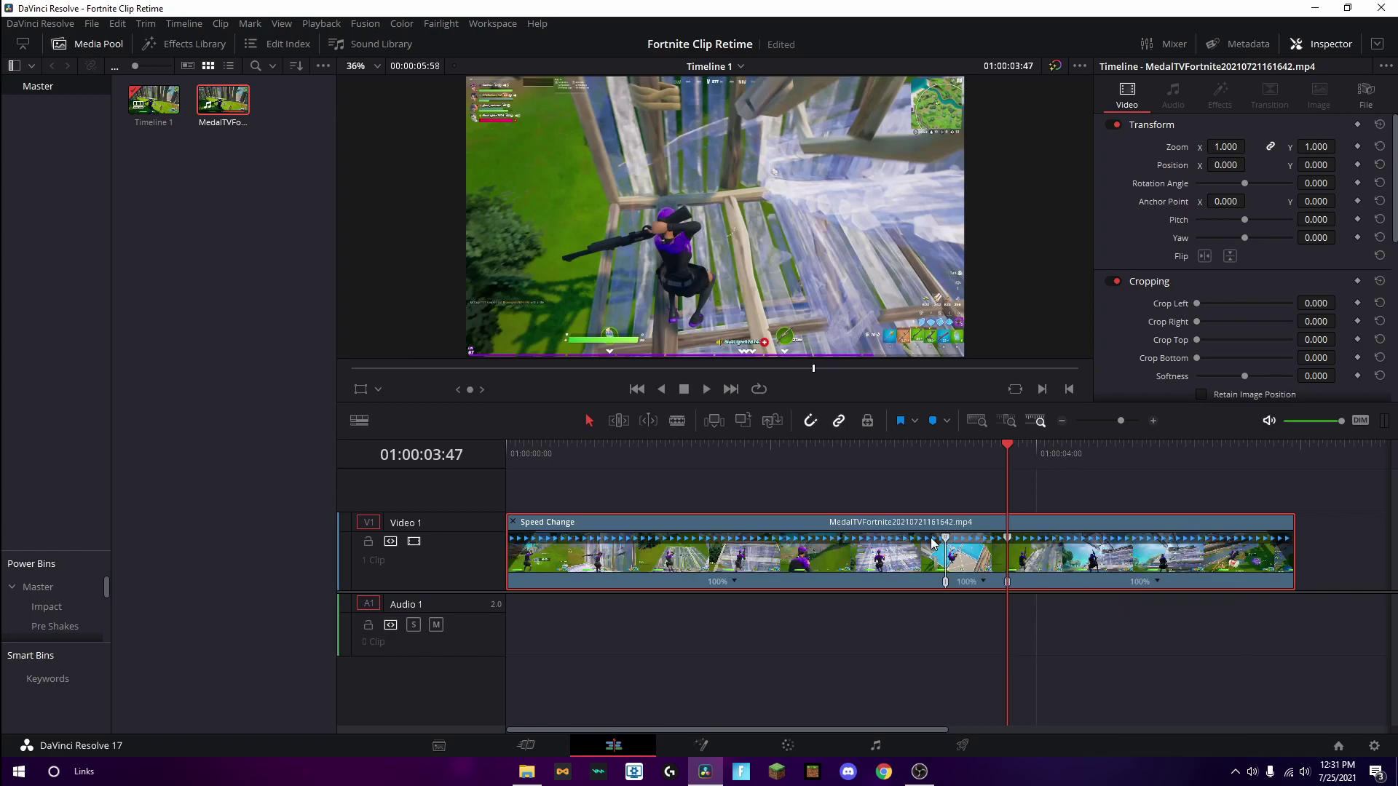
Step: Set the speed of the clip segment between the two speed points to 150%
drag(959, 445, 987, 456)
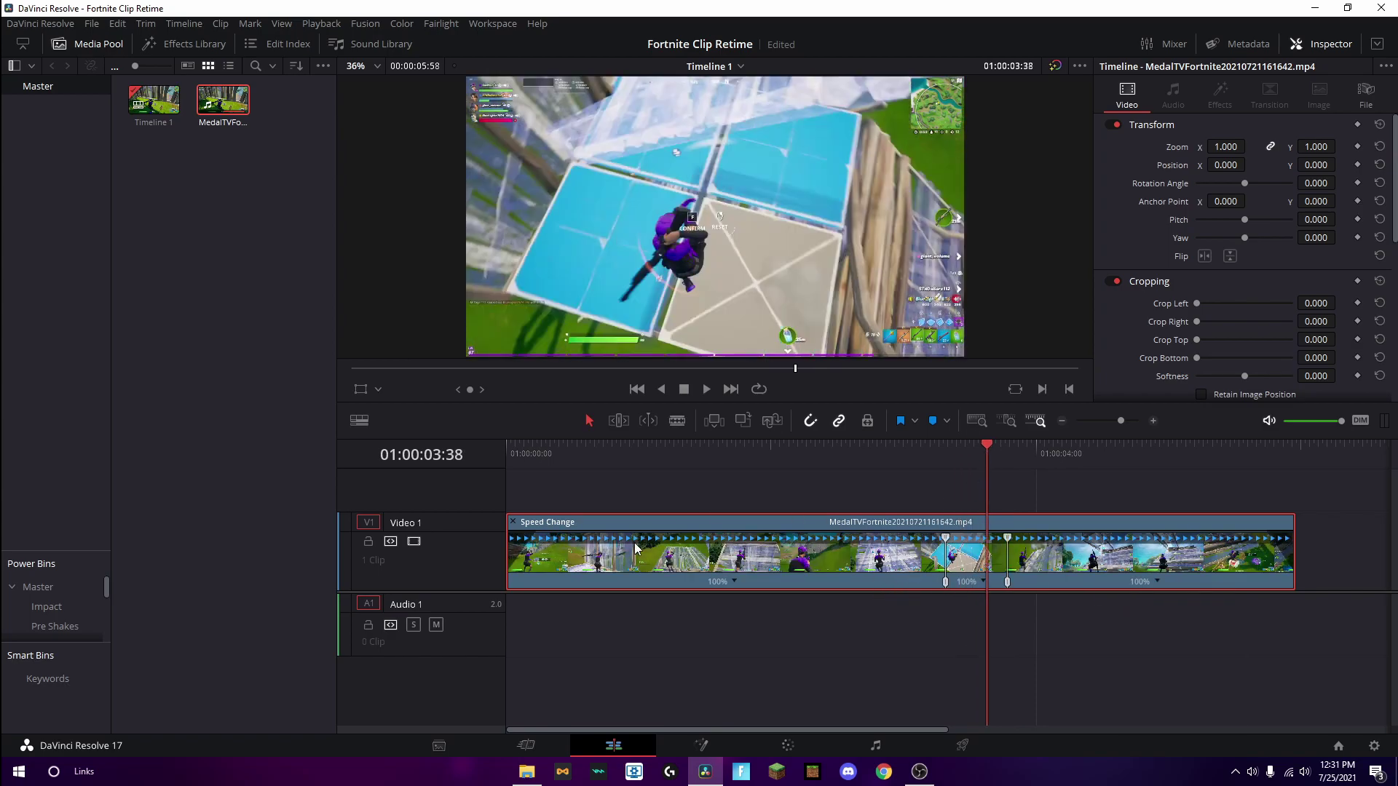
drag(548, 459, 871, 502)
click(932, 453)
drag(932, 457, 969, 452)
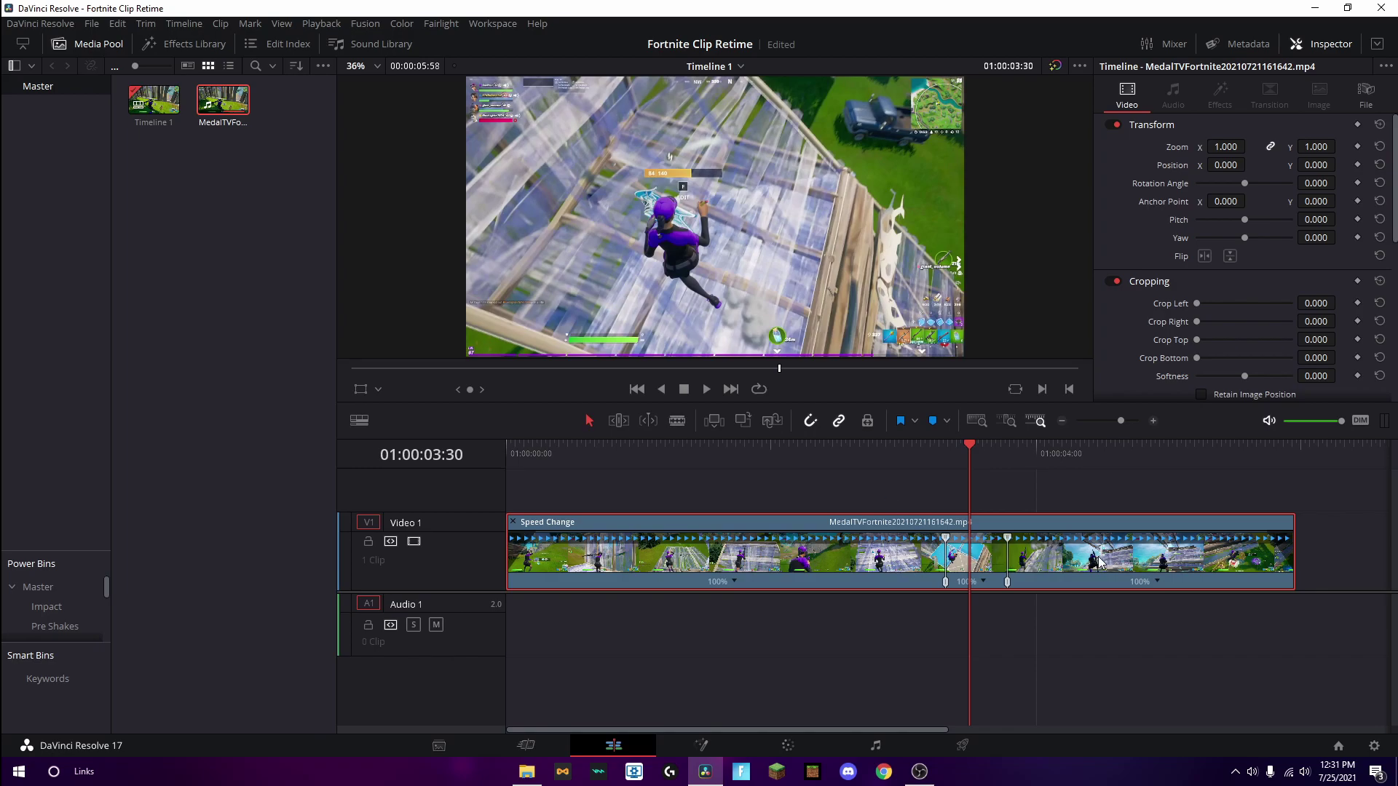
drag(932, 469, 996, 547)
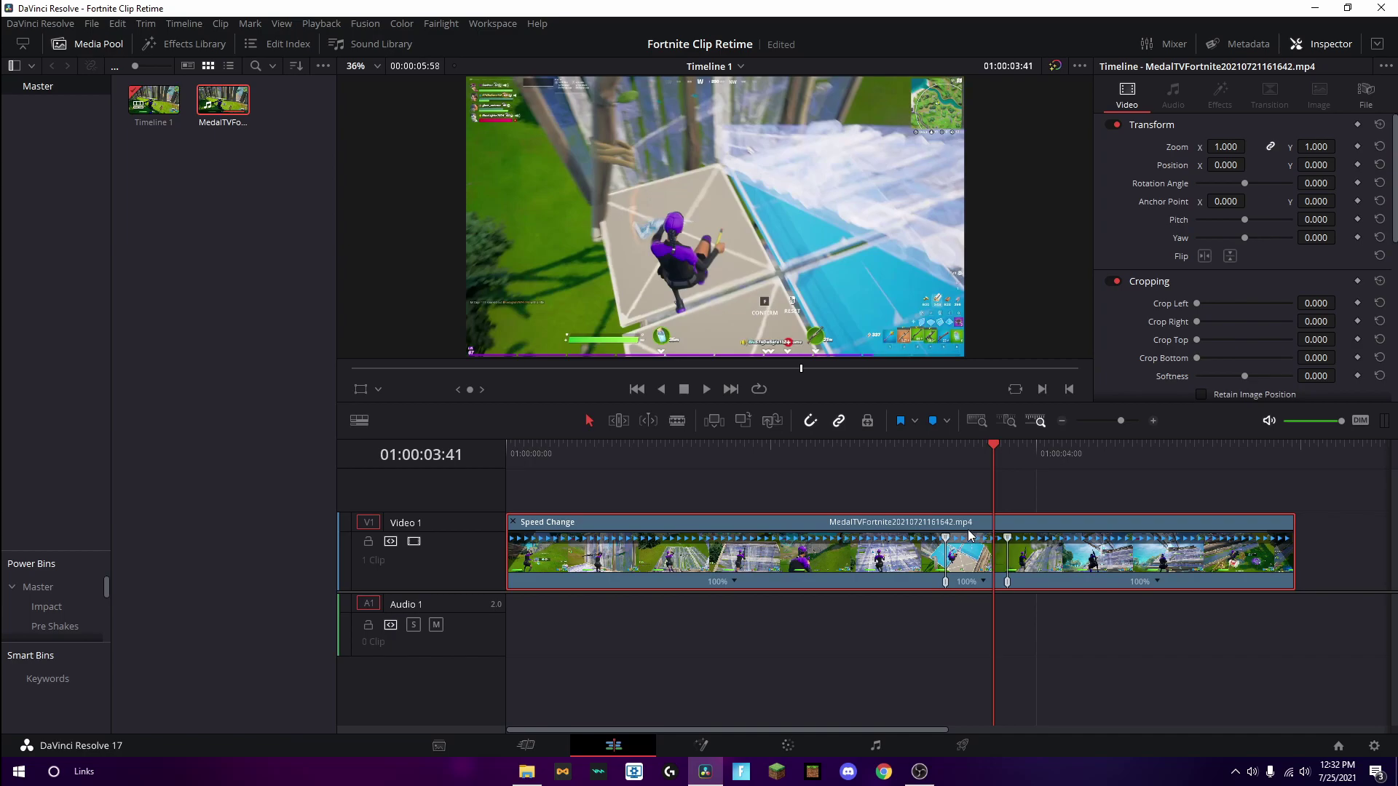
drag(951, 448, 1011, 448)
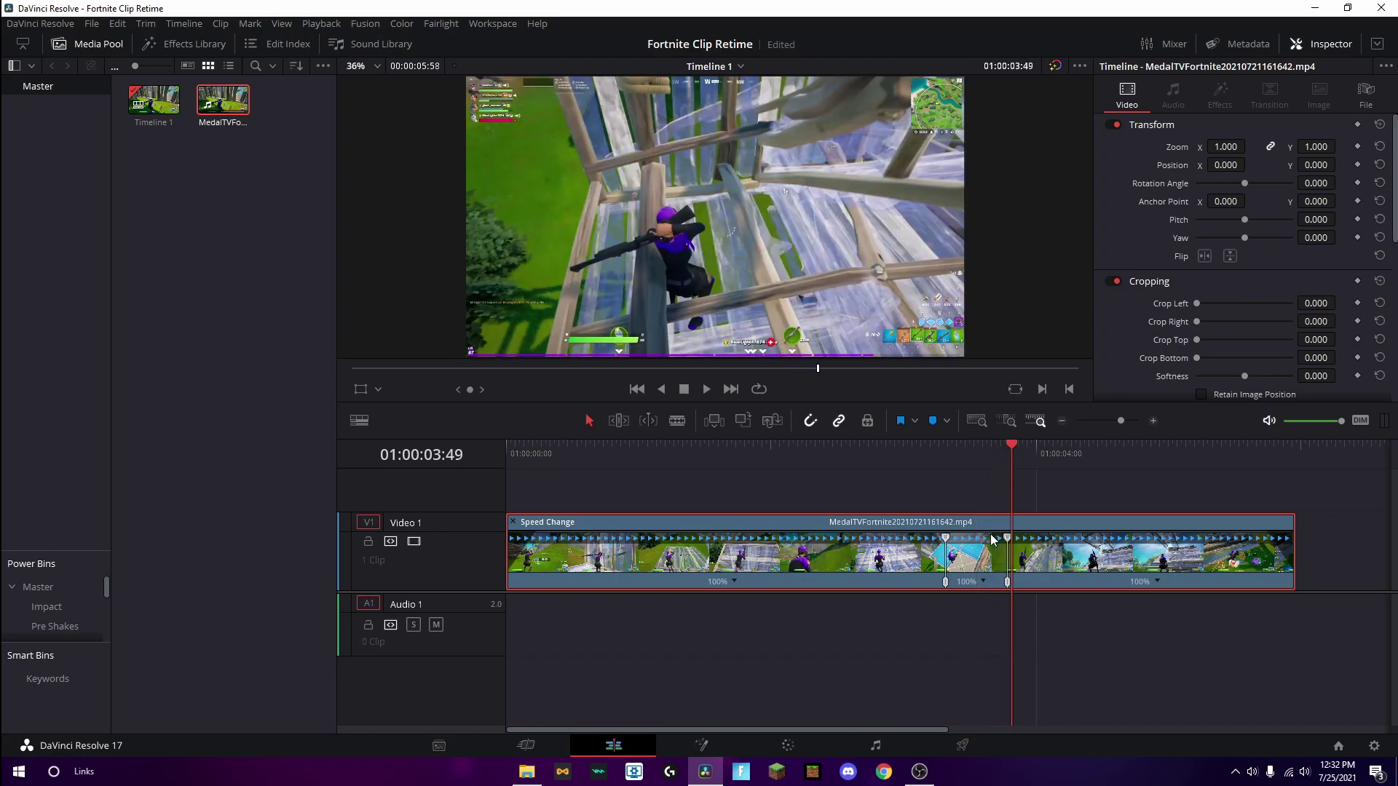
click(983, 582)
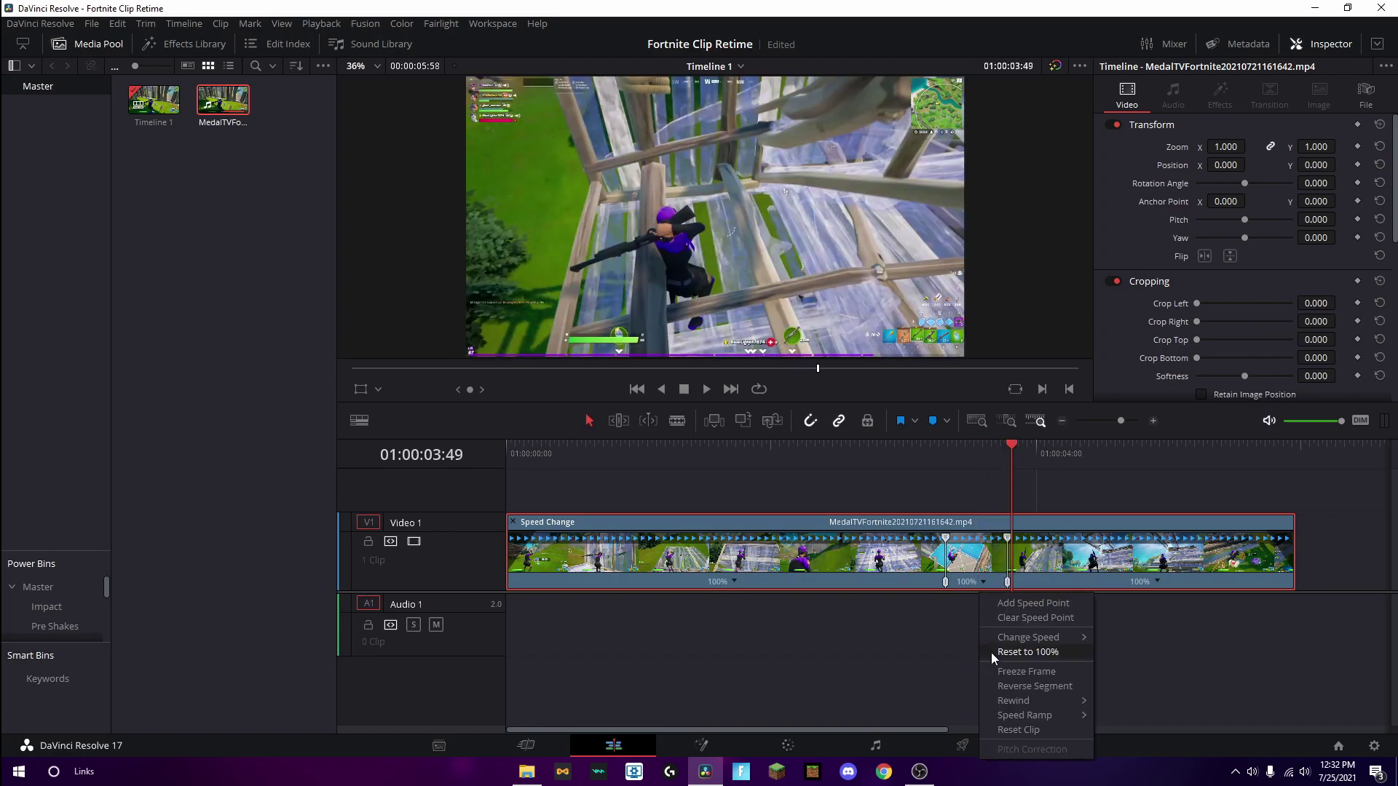
mouse_move(1019, 637)
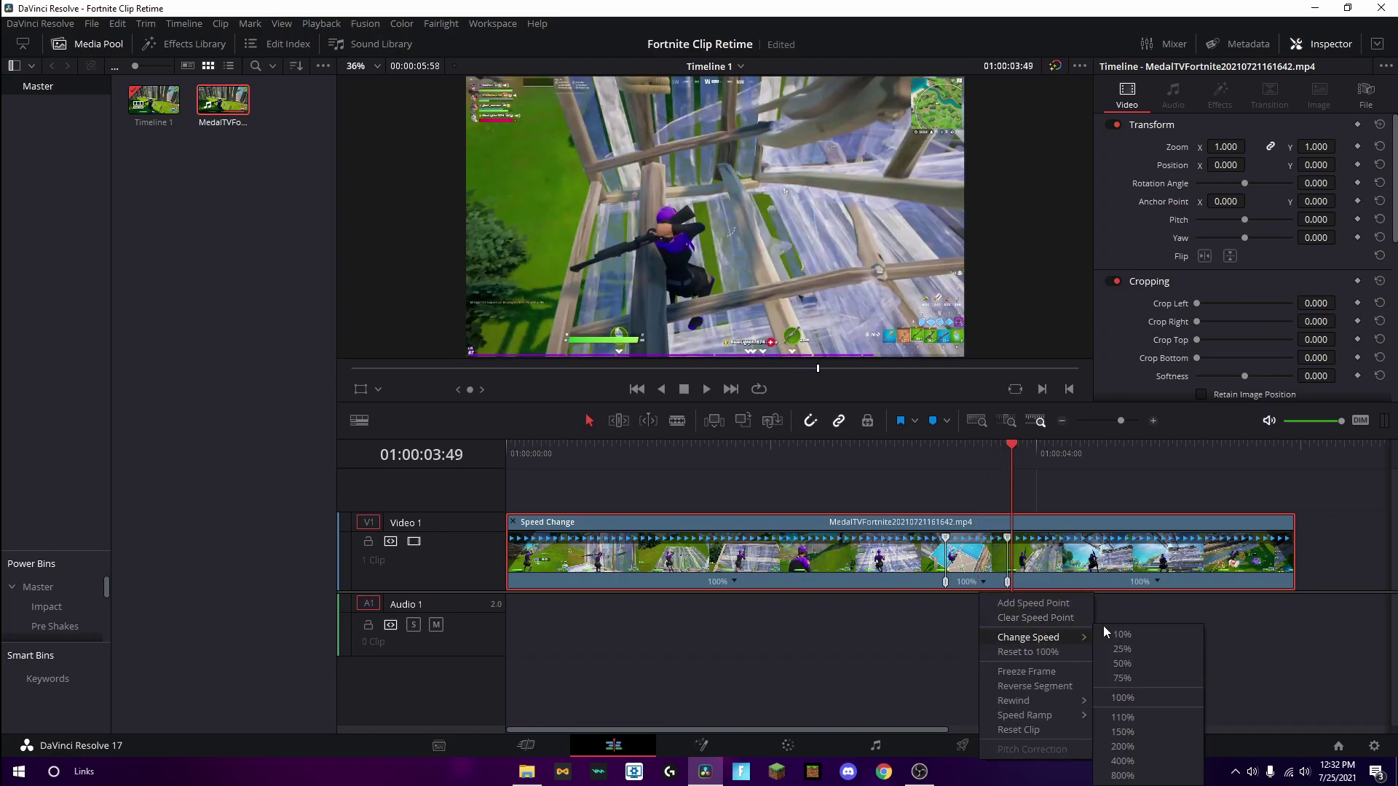
click(1122, 733)
Step: Play back the 150% segment several times from before the first shot to check its pace
drag(897, 456, 922, 456)
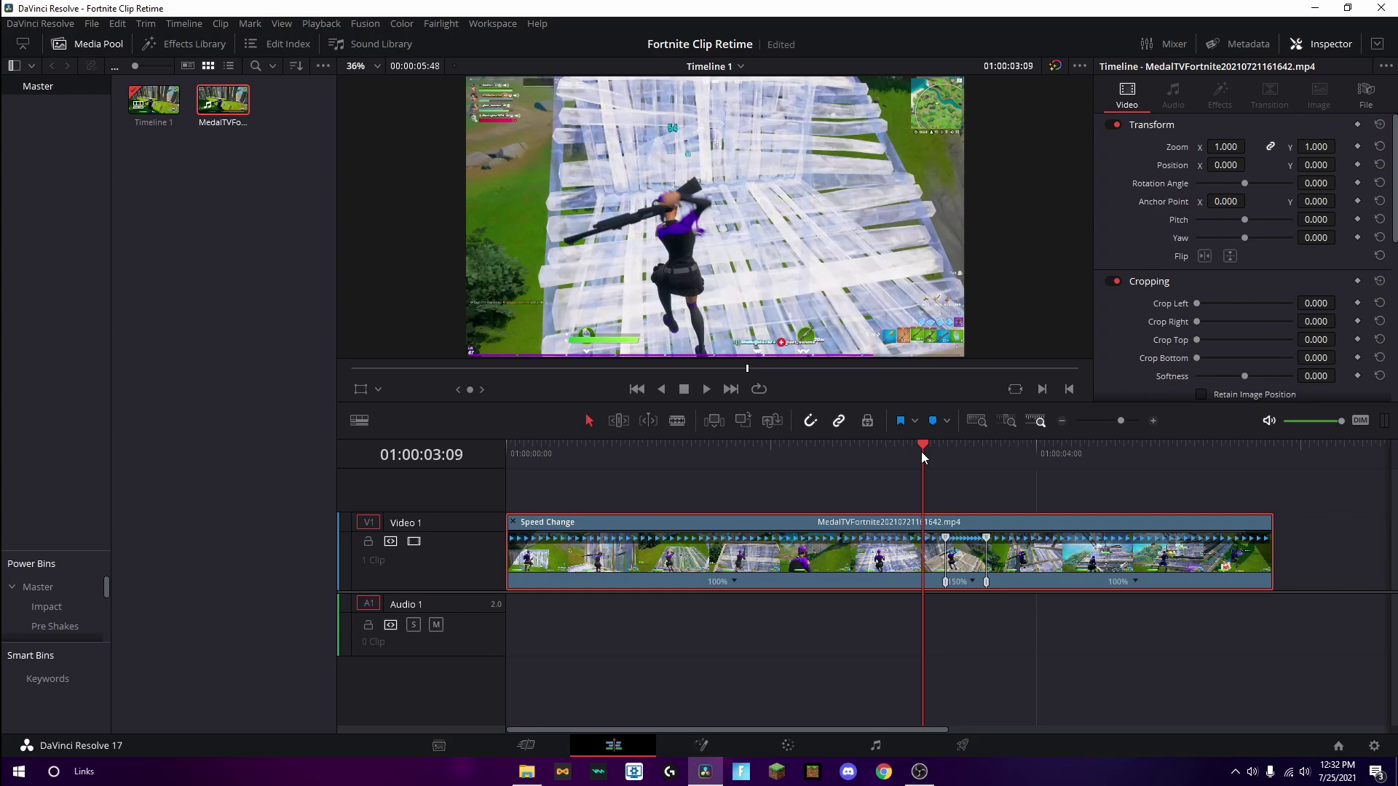
click(884, 452)
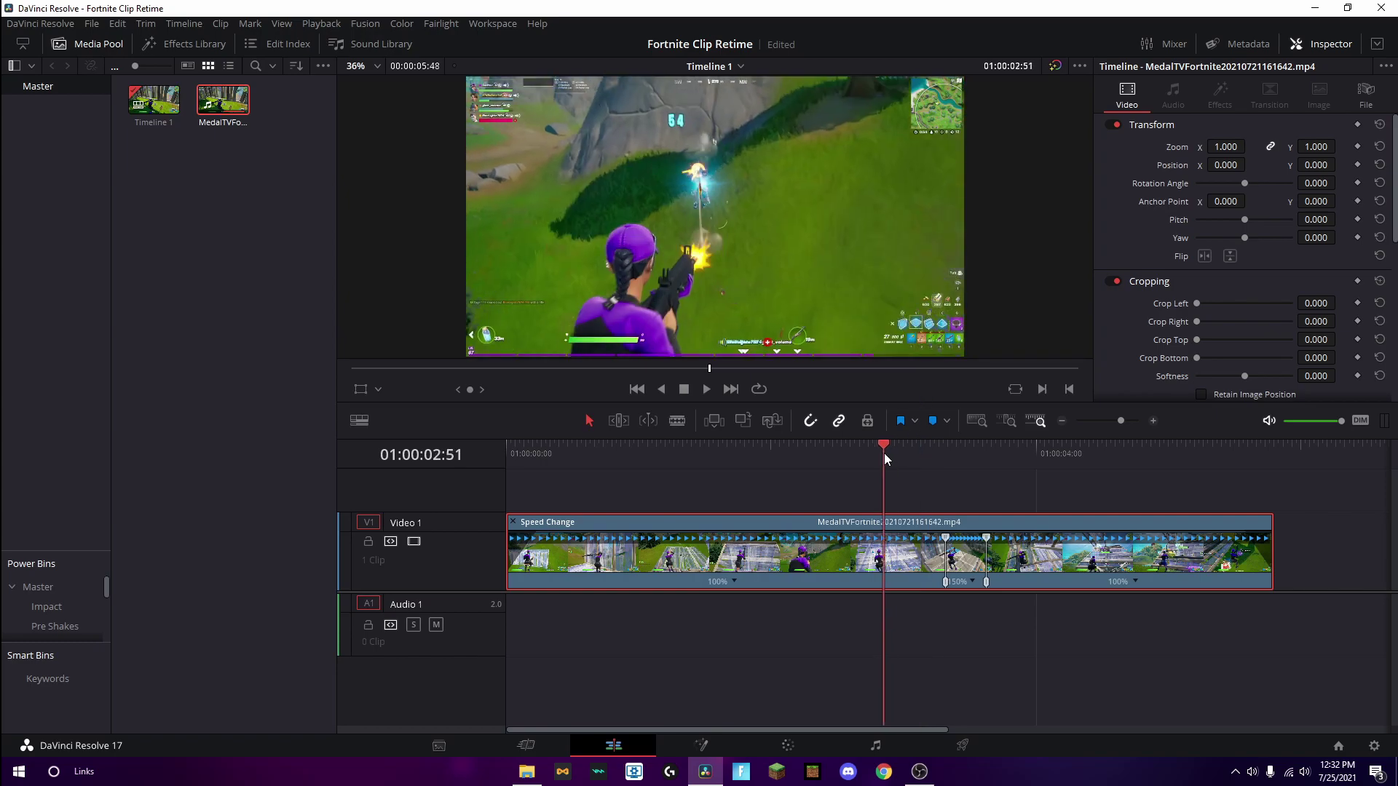
key(space)
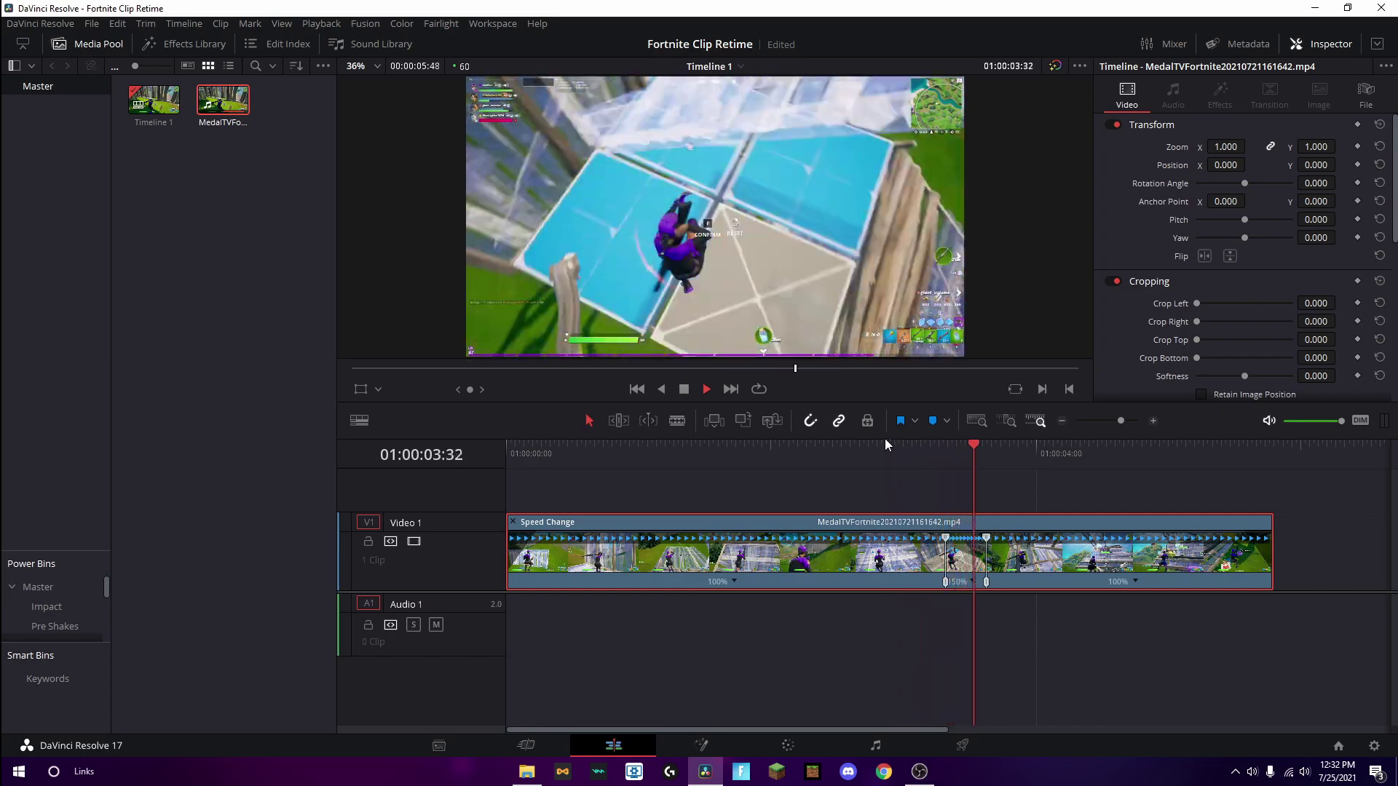
key(space)
mouse_move(972, 445)
mouse_down()
mouse_move(741, 465)
mouse_move(860, 447)
mouse_move(1090, 453)
mouse_move(962, 466)
mouse_up()
drag(974, 524, 877, 529)
drag(867, 531, 853, 533)
click(852, 448)
key(space)
key(space)
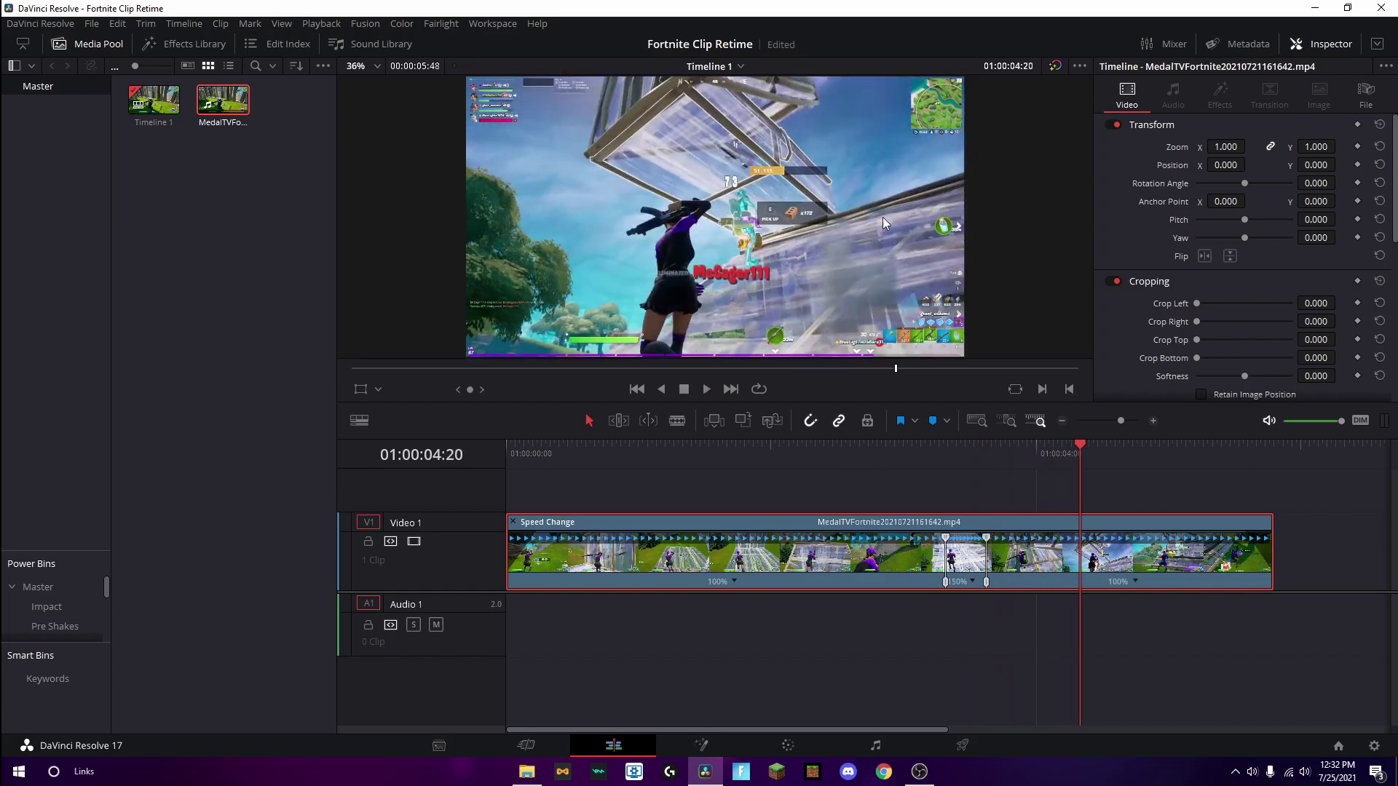
drag(1005, 453, 835, 453)
key(space)
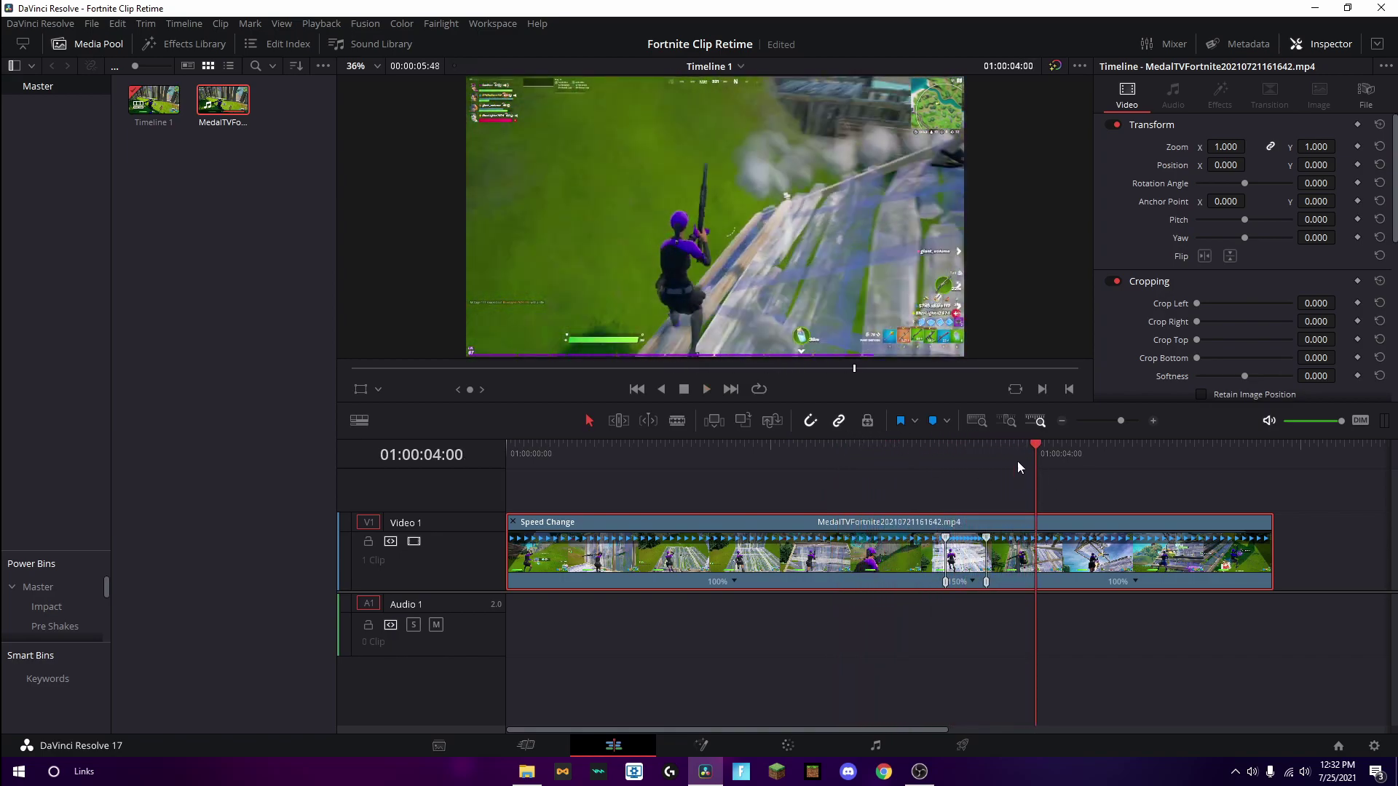
Step: Add a third speed point at 01:00:04:09, on the frame where the next shot fires
drag(992, 451, 1057, 450)
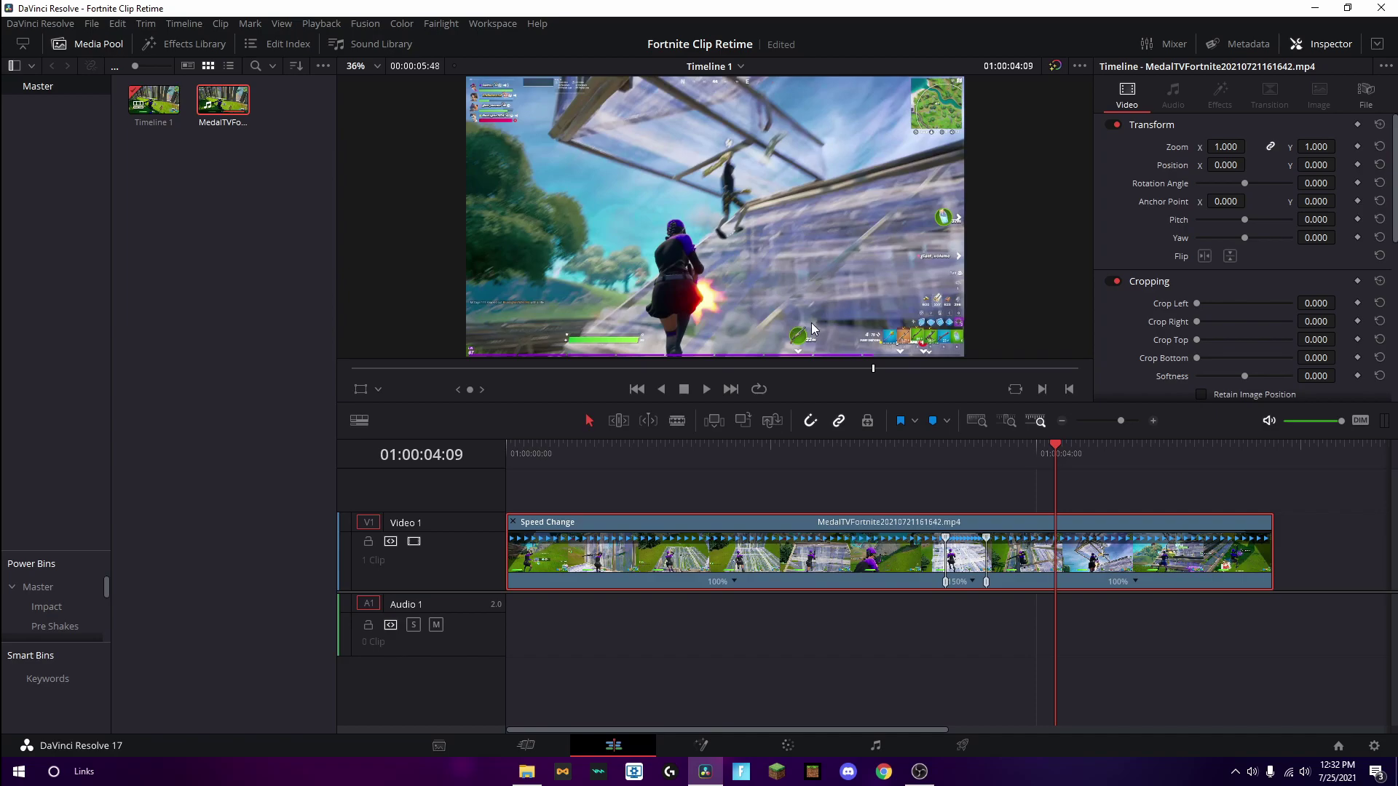
key(Left)
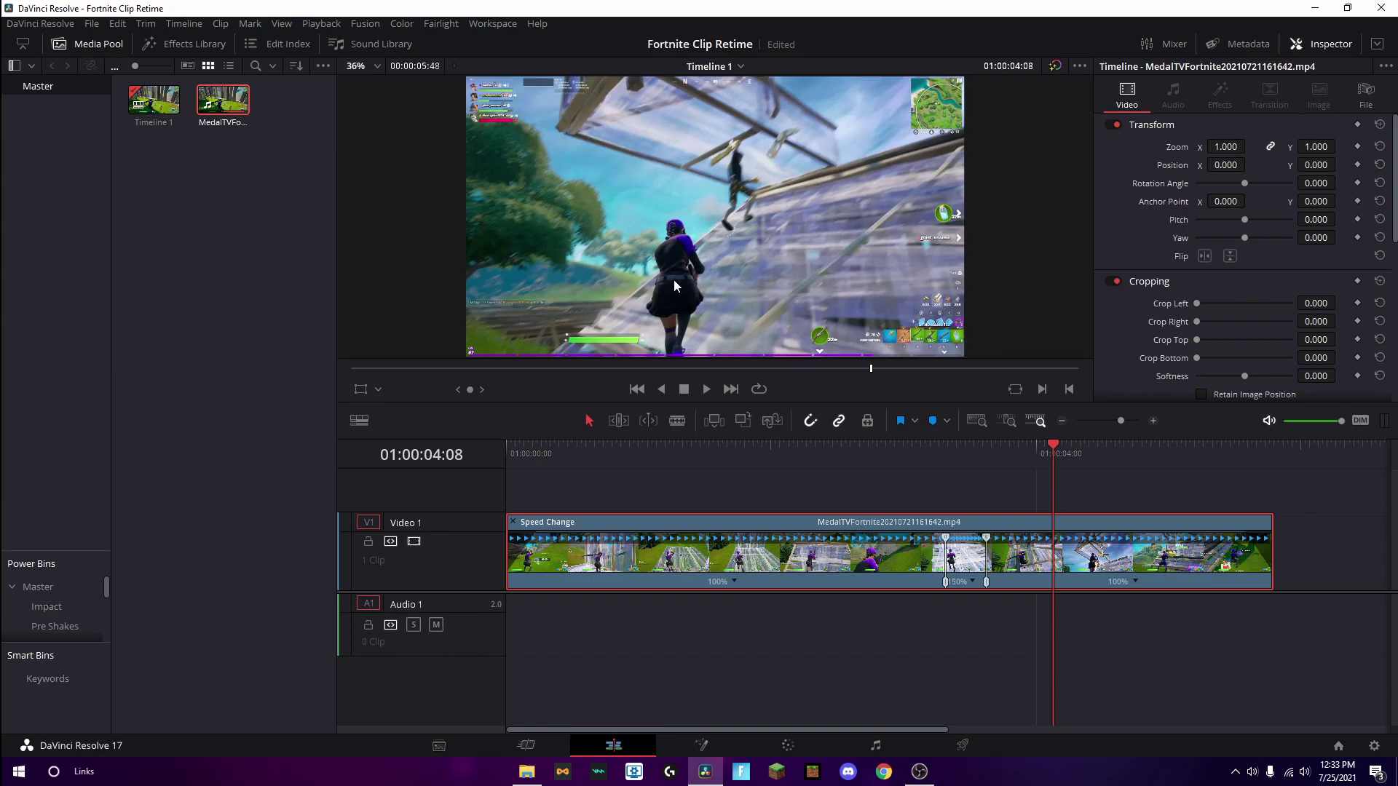
key(Right)
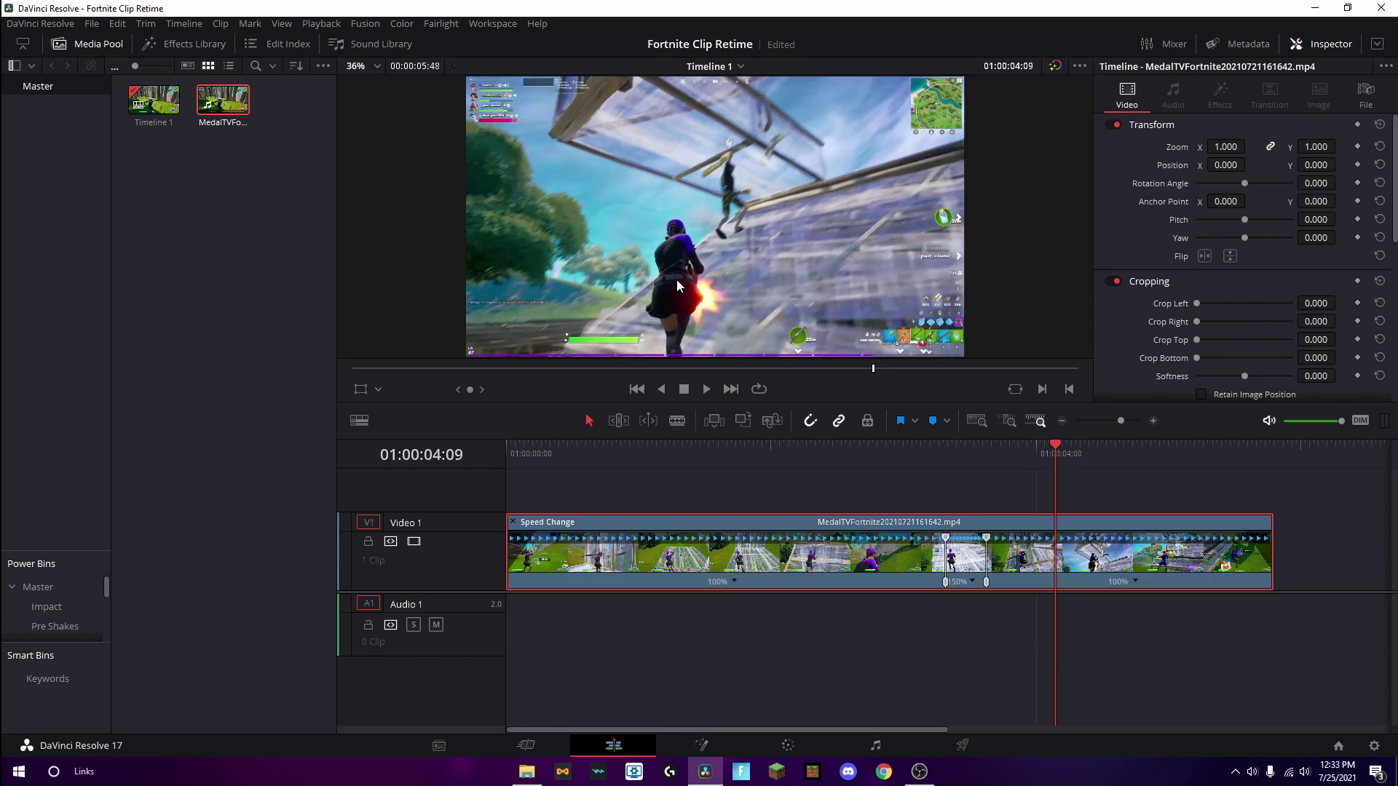
click(1135, 581)
click(1178, 605)
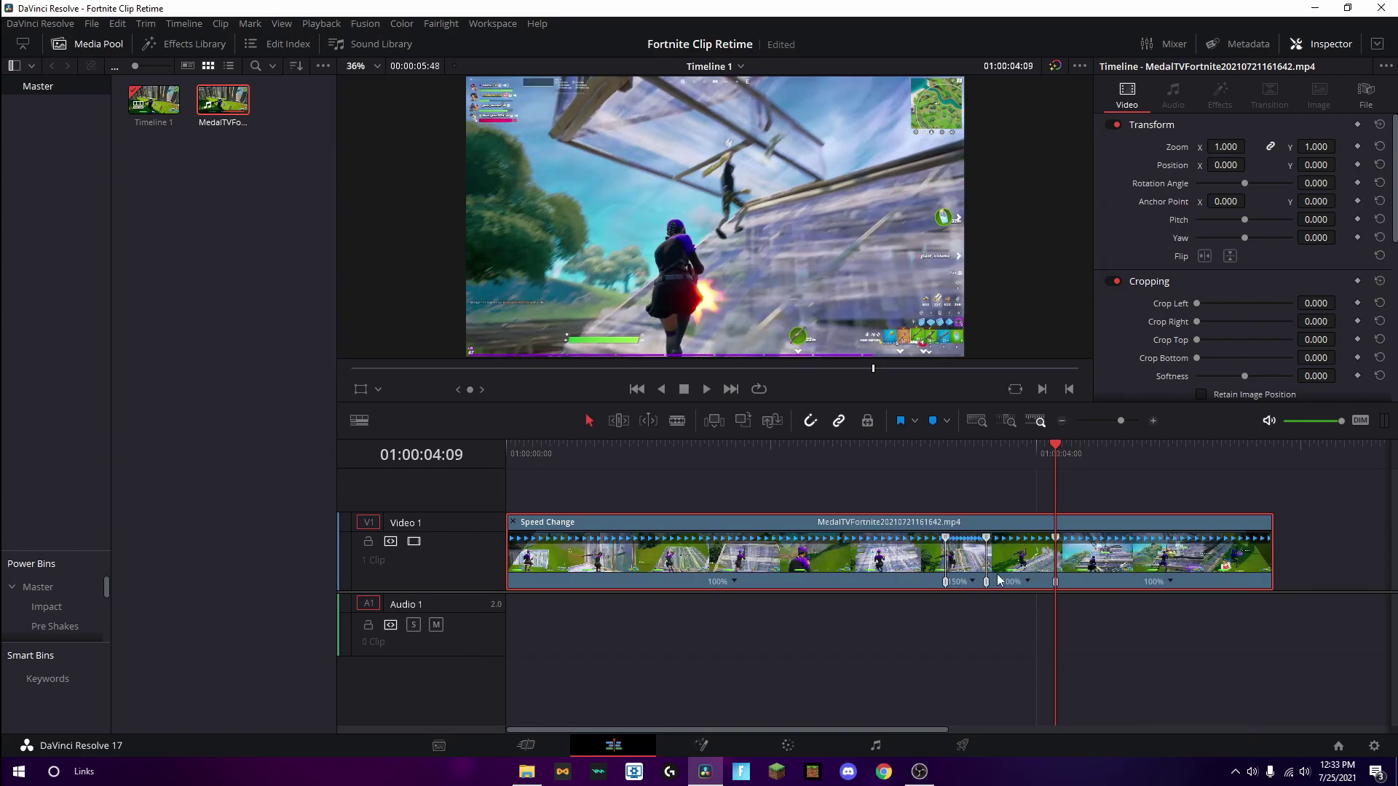
Step: Try 50% speed on the segment between the second and third speed points and preview it
drag(982, 444, 1057, 546)
click(985, 459)
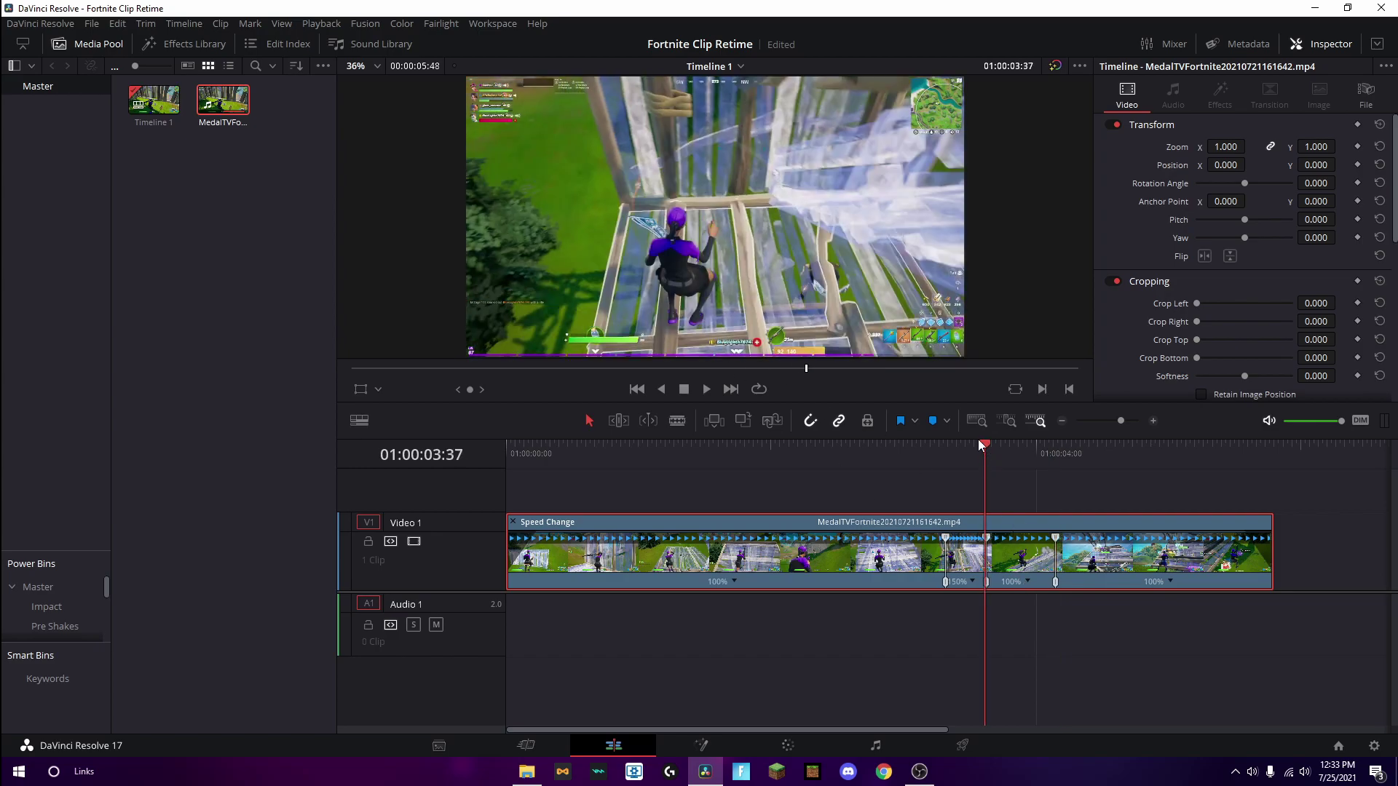
drag(1048, 451, 1058, 454)
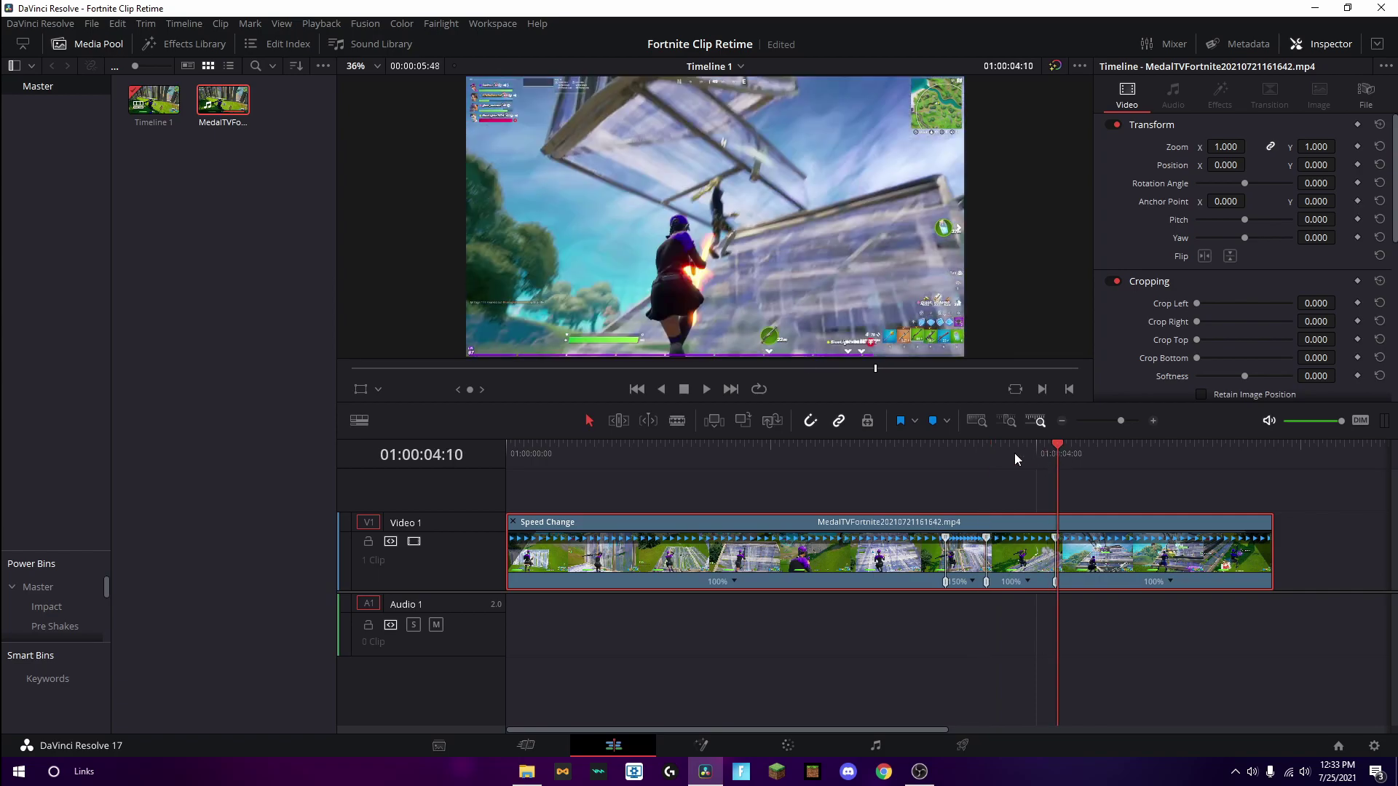
click(1028, 582)
mouse_move(1067, 638)
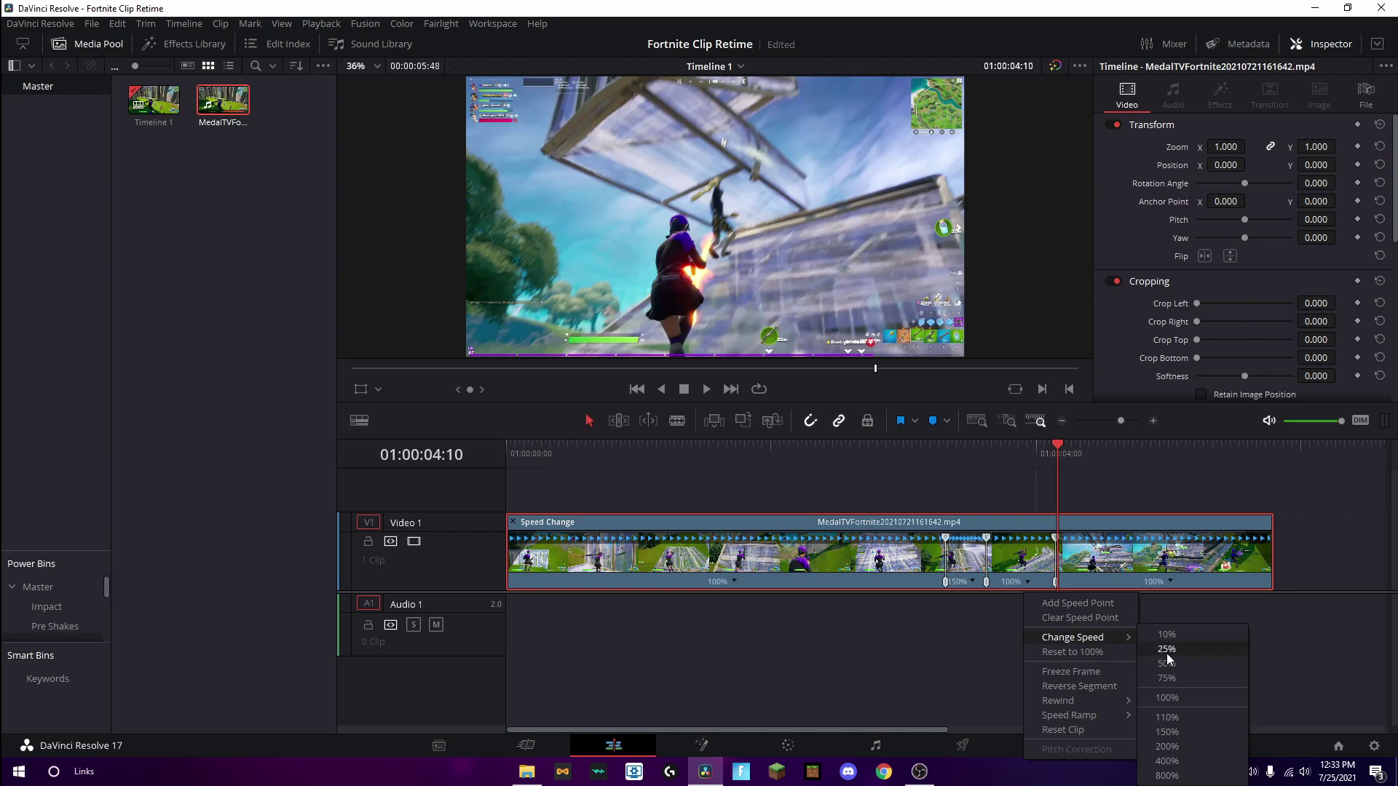
click(1168, 667)
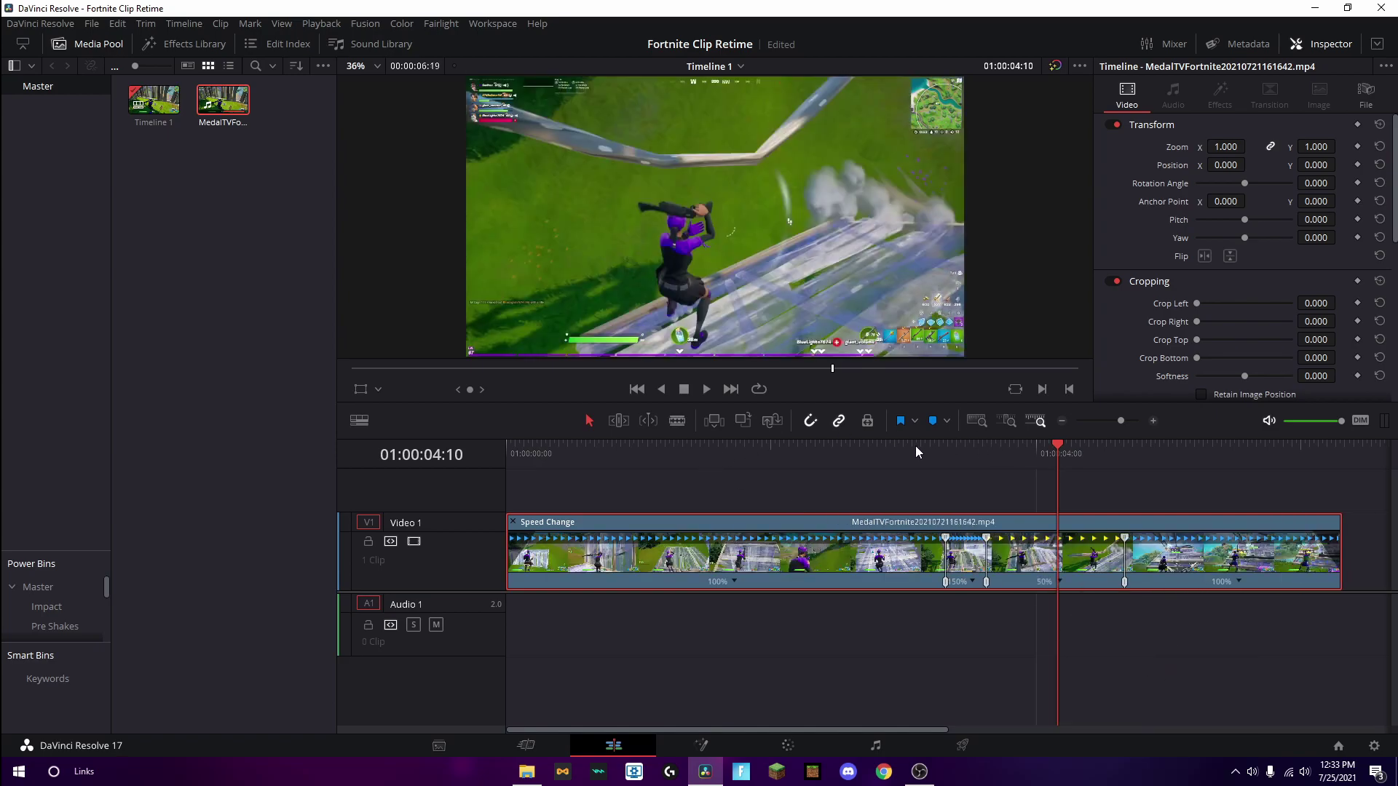
click(910, 451)
key(space)
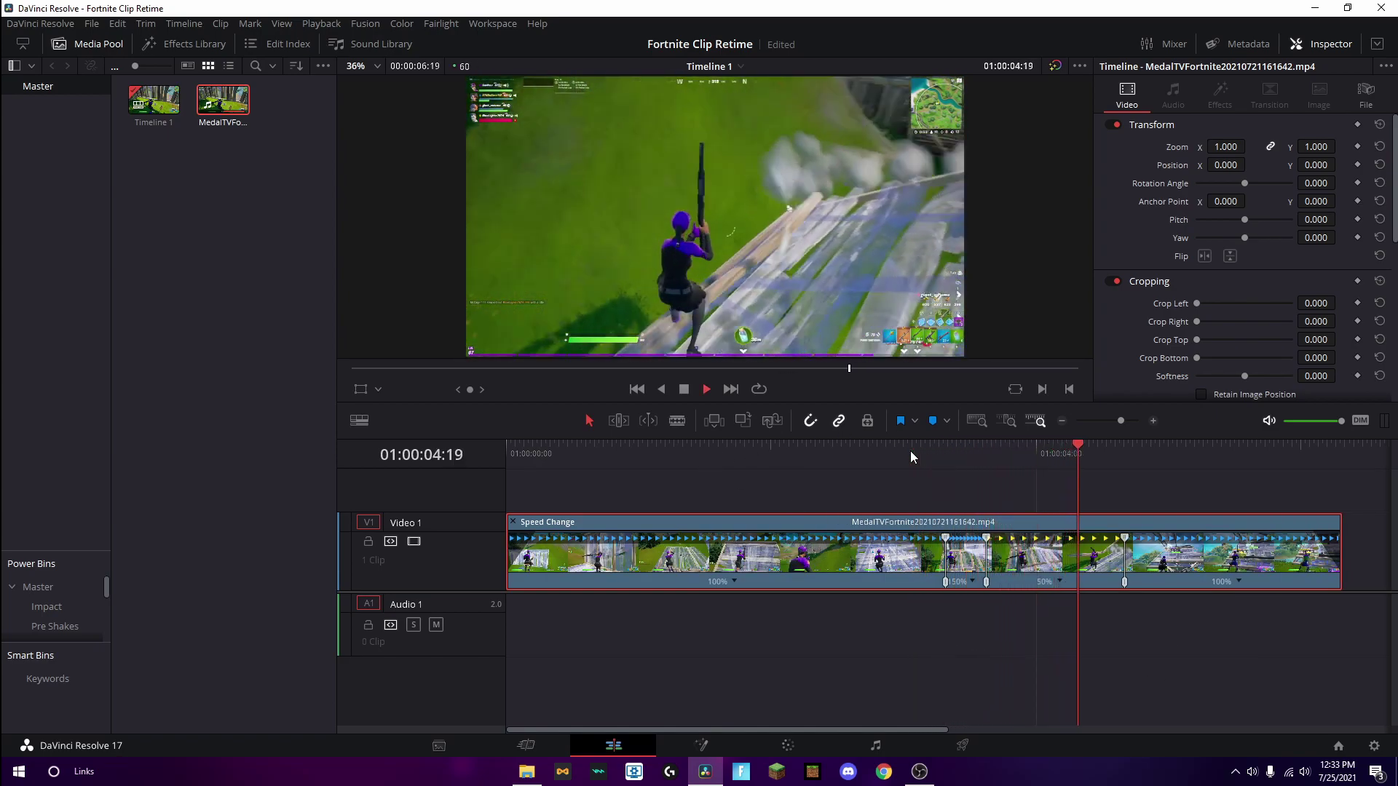
Step: Set the segment between the second and third speed points to 75% speed and play it back
click(1059, 582)
mouse_move(1080, 640)
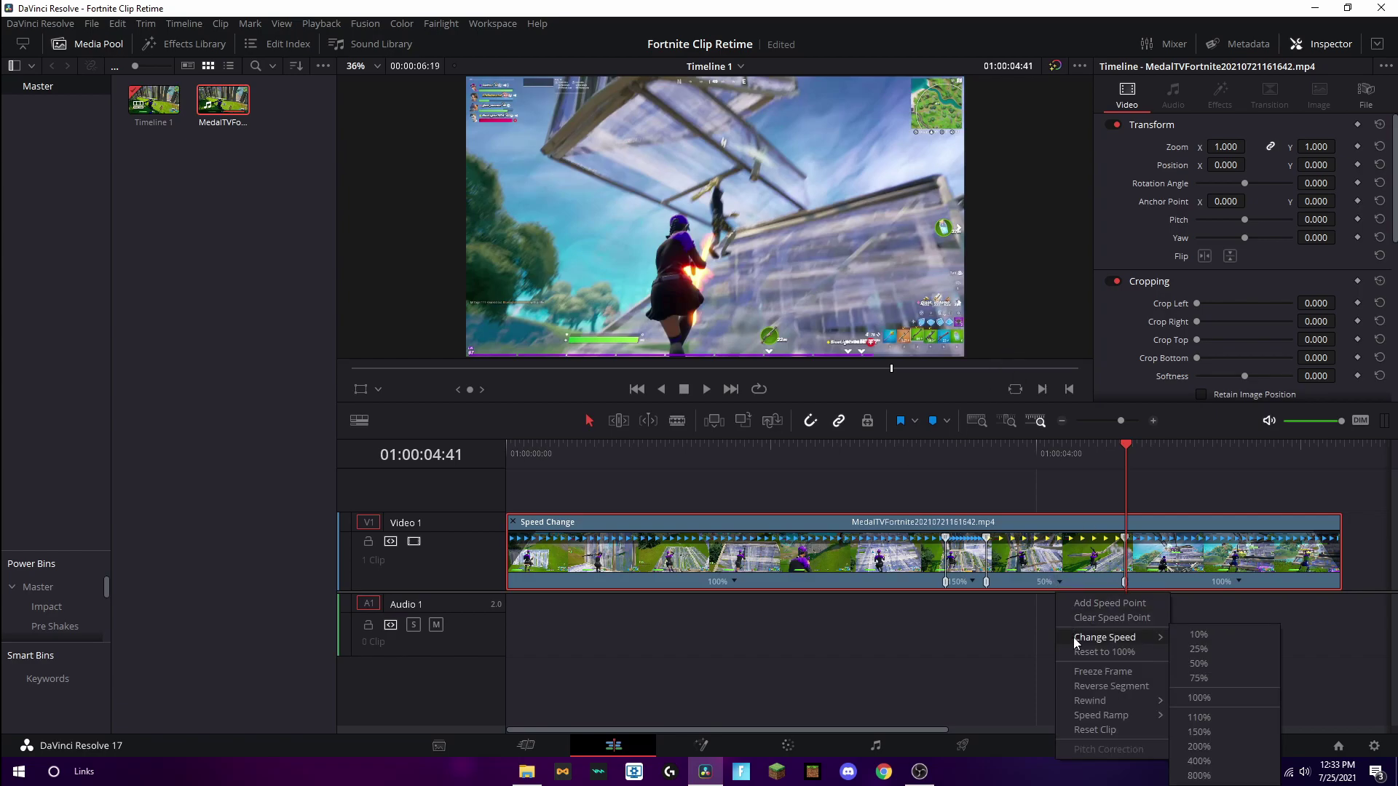
click(1207, 681)
click(933, 453)
key(space)
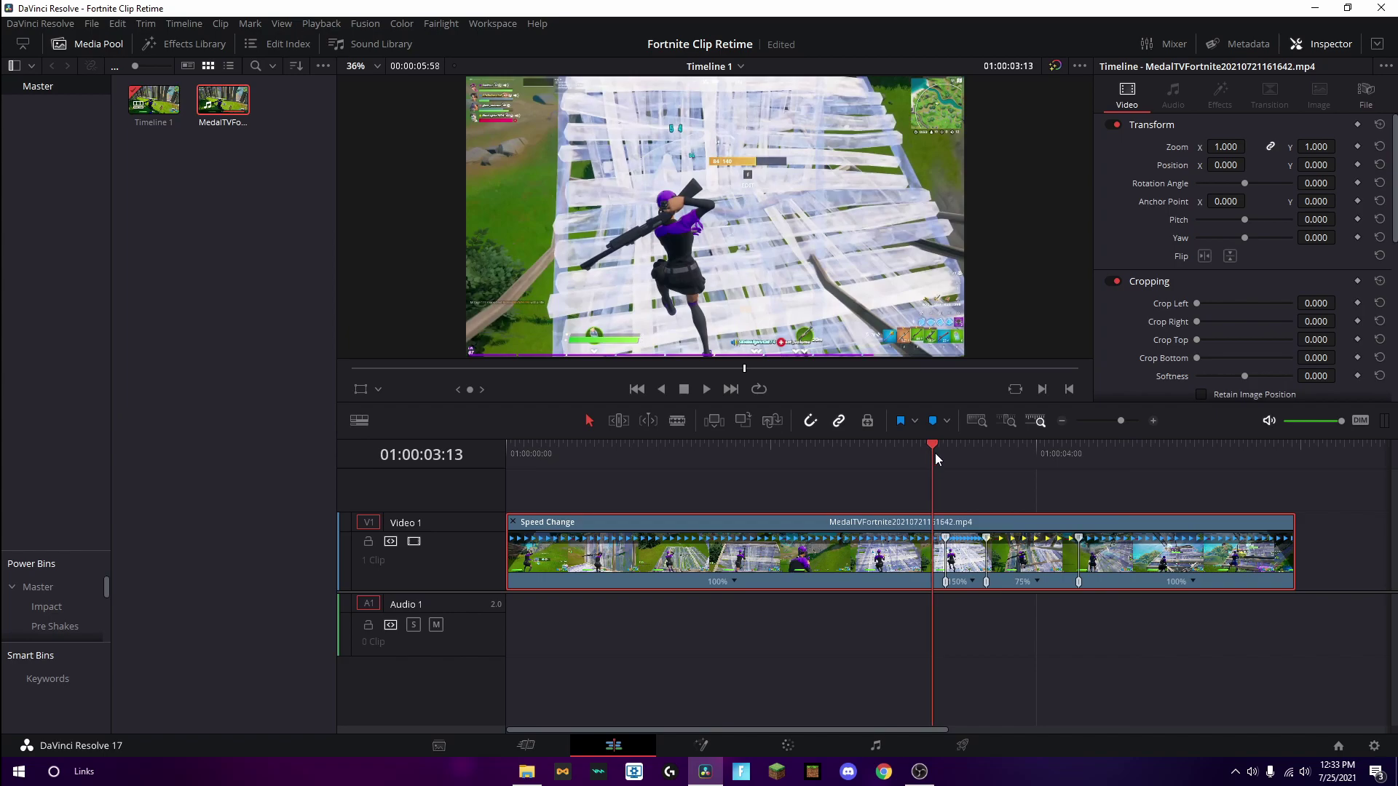
key(space)
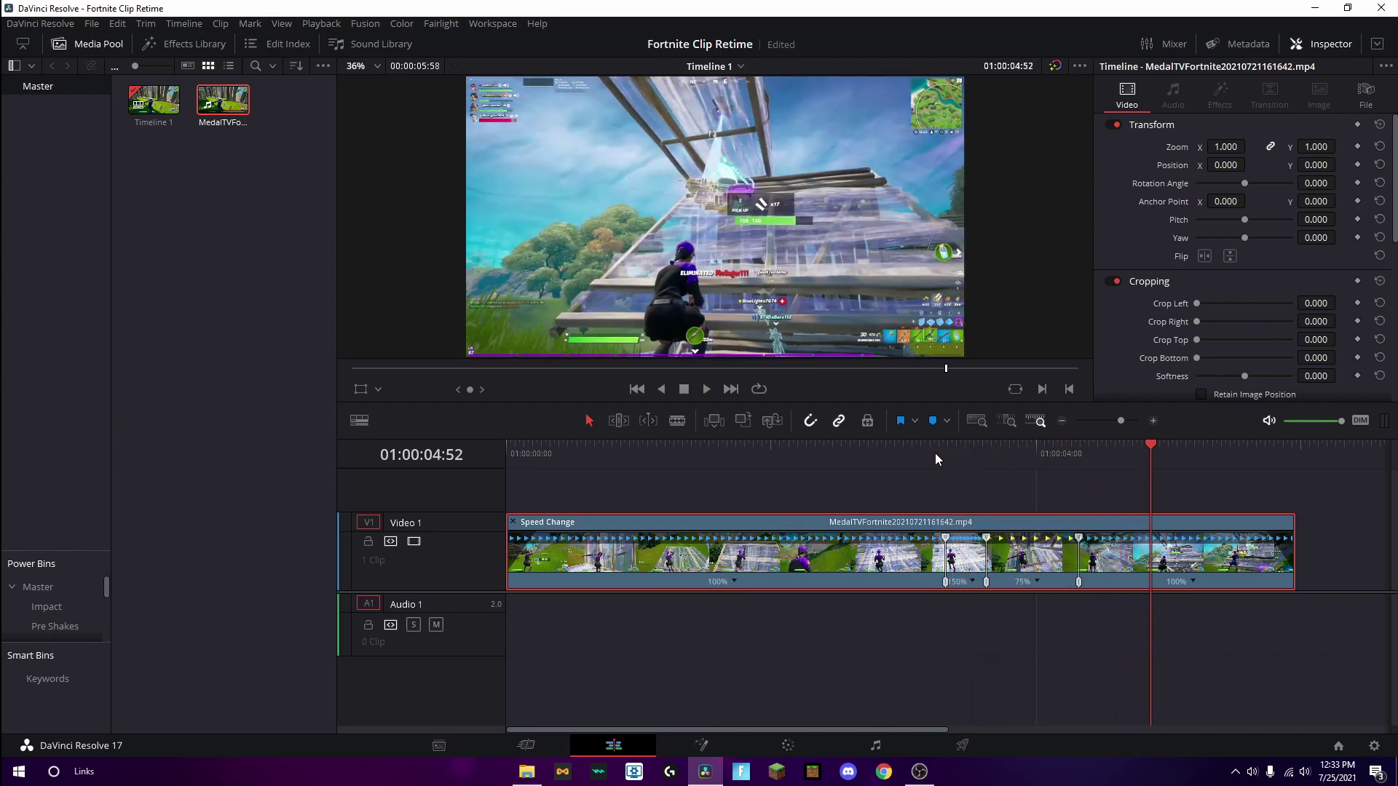
Step: Review the shot at 01:00:04:20 and replay the retimed section from before the first shot to judge the speed changes
click(1044, 459)
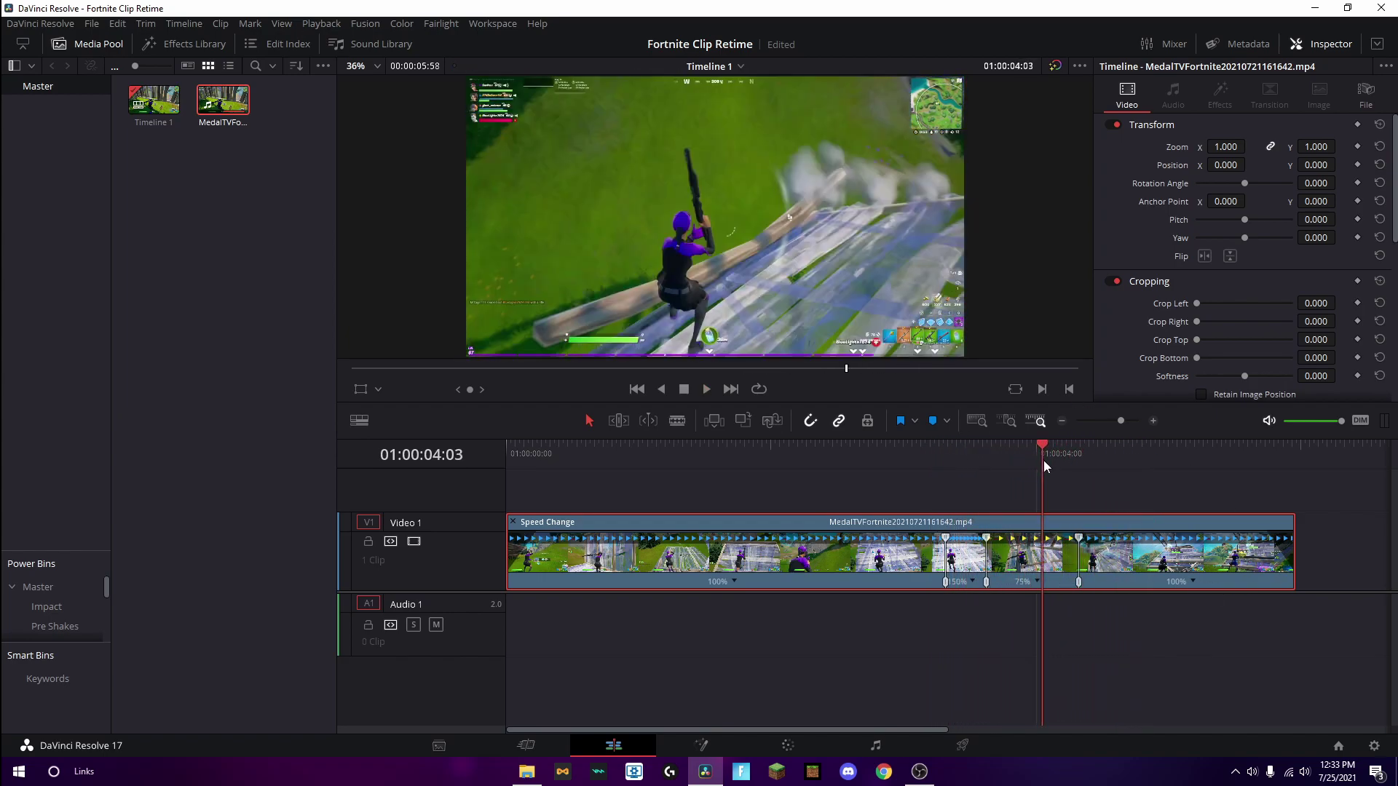
key(space)
mouse_move(1078, 460)
mouse_down()
mouse_move(1002, 472)
mouse_move(1081, 478)
mouse_up()
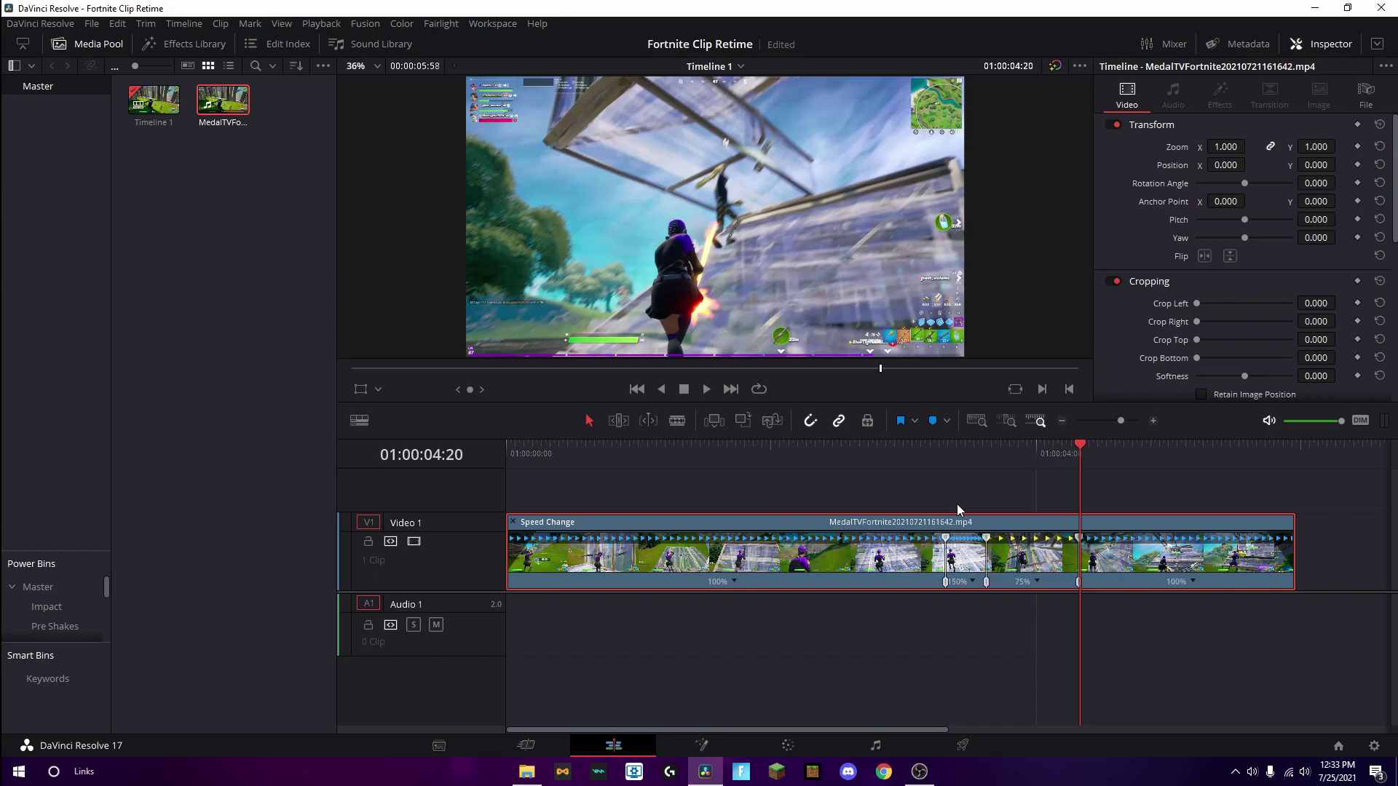
mouse_move(890, 457)
mouse_down()
mouse_move(865, 451)
mouse_move(892, 451)
mouse_up()
click(850, 460)
key(space)
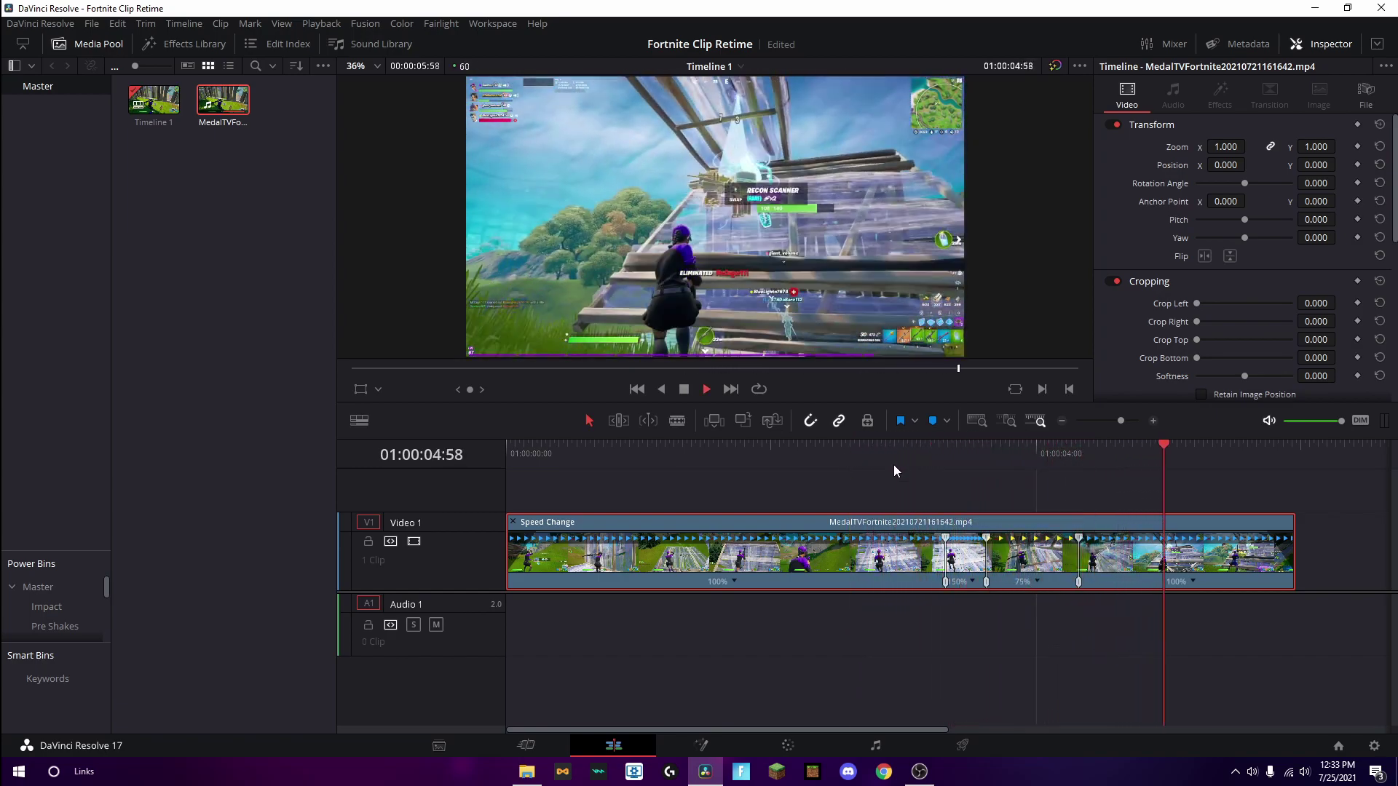
click(953, 463)
click(876, 463)
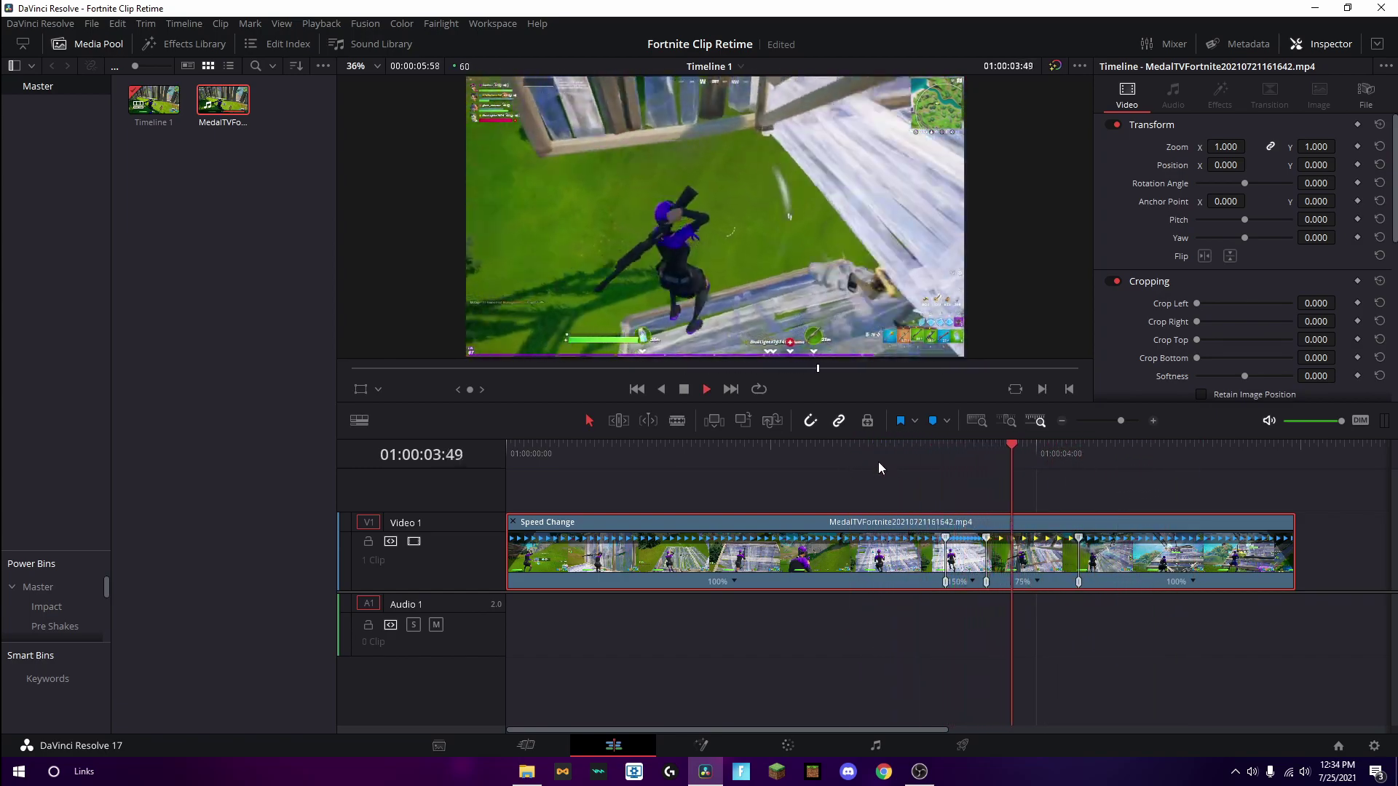
click(906, 459)
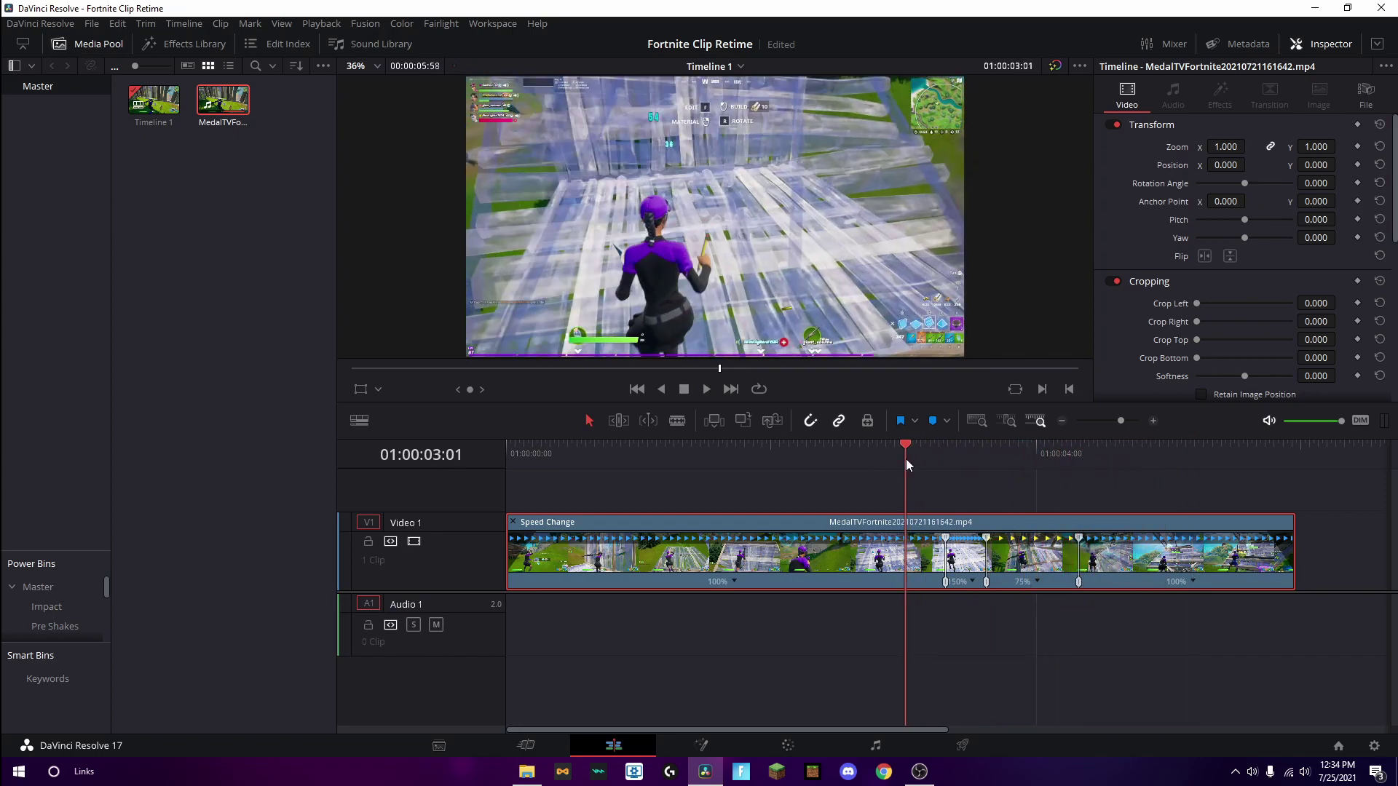
drag(906, 459, 896, 456)
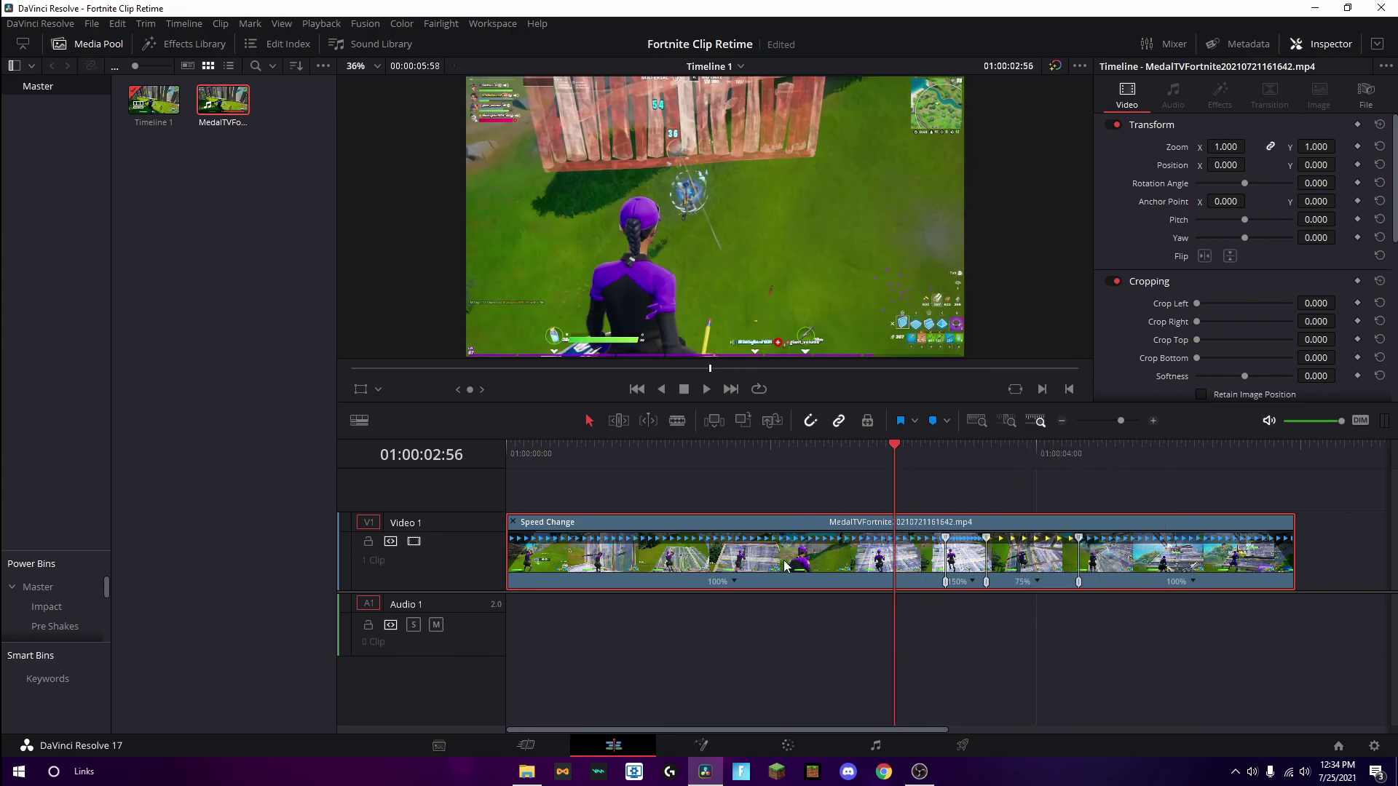
Step: Hide the retime controls on the video clip and save the project
key(ctrl+r)
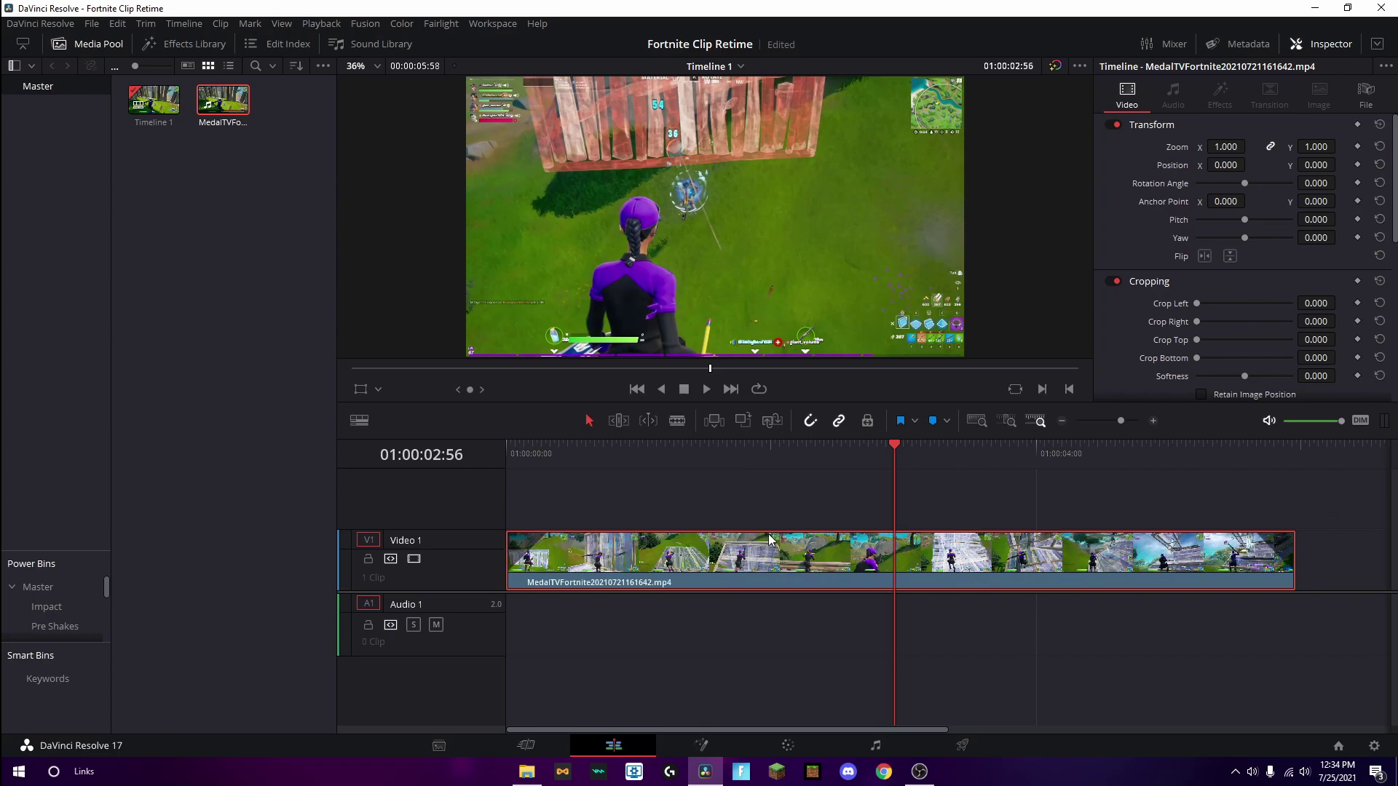
key(ctrl+s)
Step: Play the whole retimed clip from the start of the timeline to its end
key(Home)
key(space)
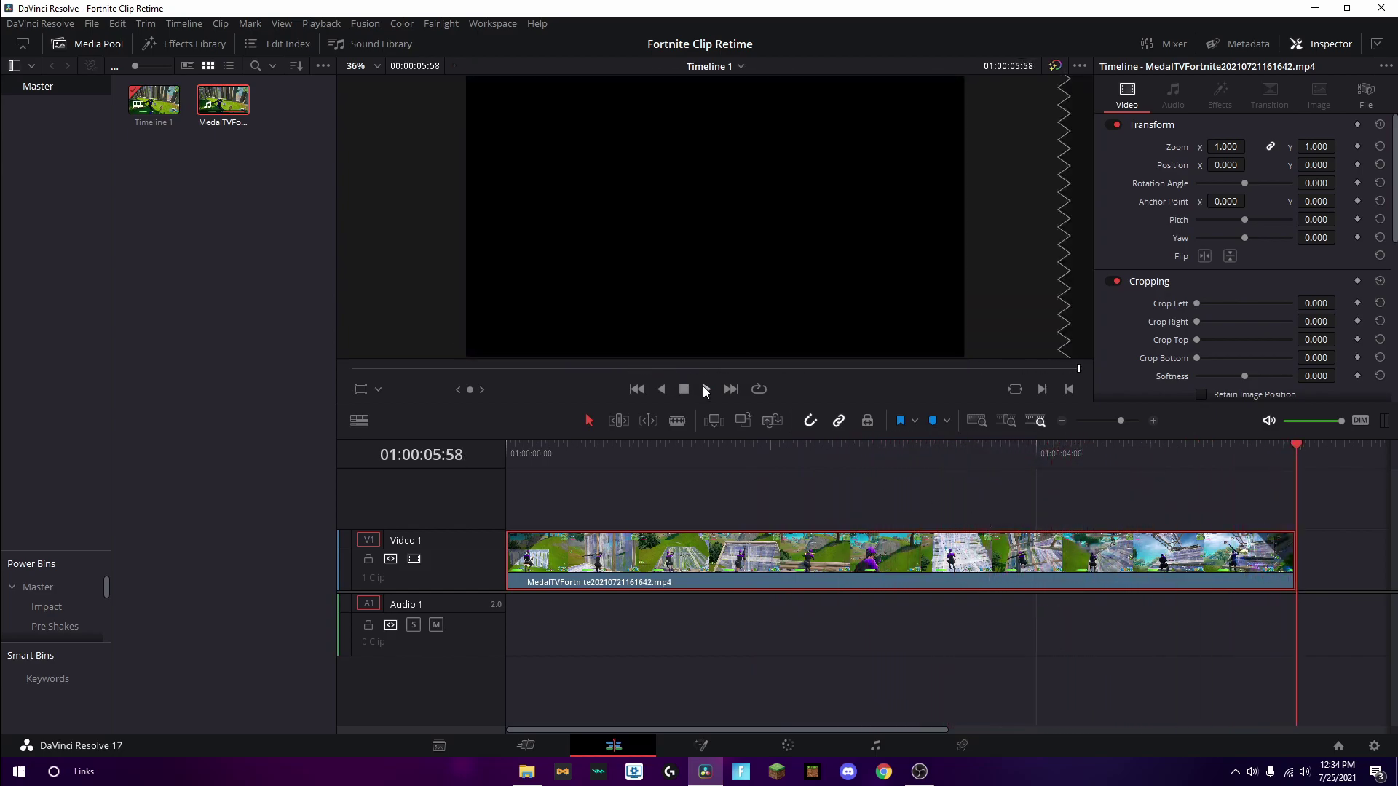
Step: Show the retime controls and the retime curve for the Fortnite clip, with the playhead on the shot at 01:00:02:49
click(802, 471)
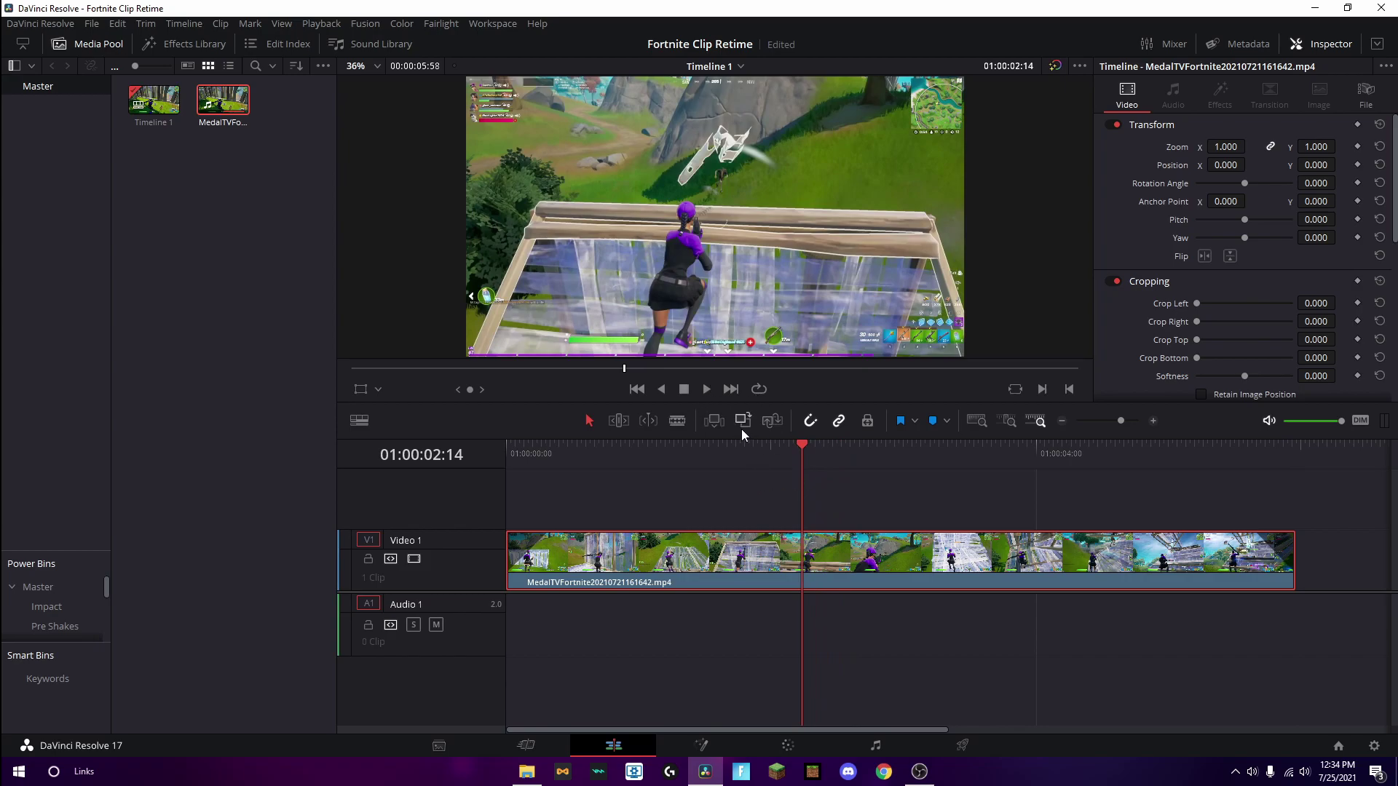
drag(857, 446, 879, 446)
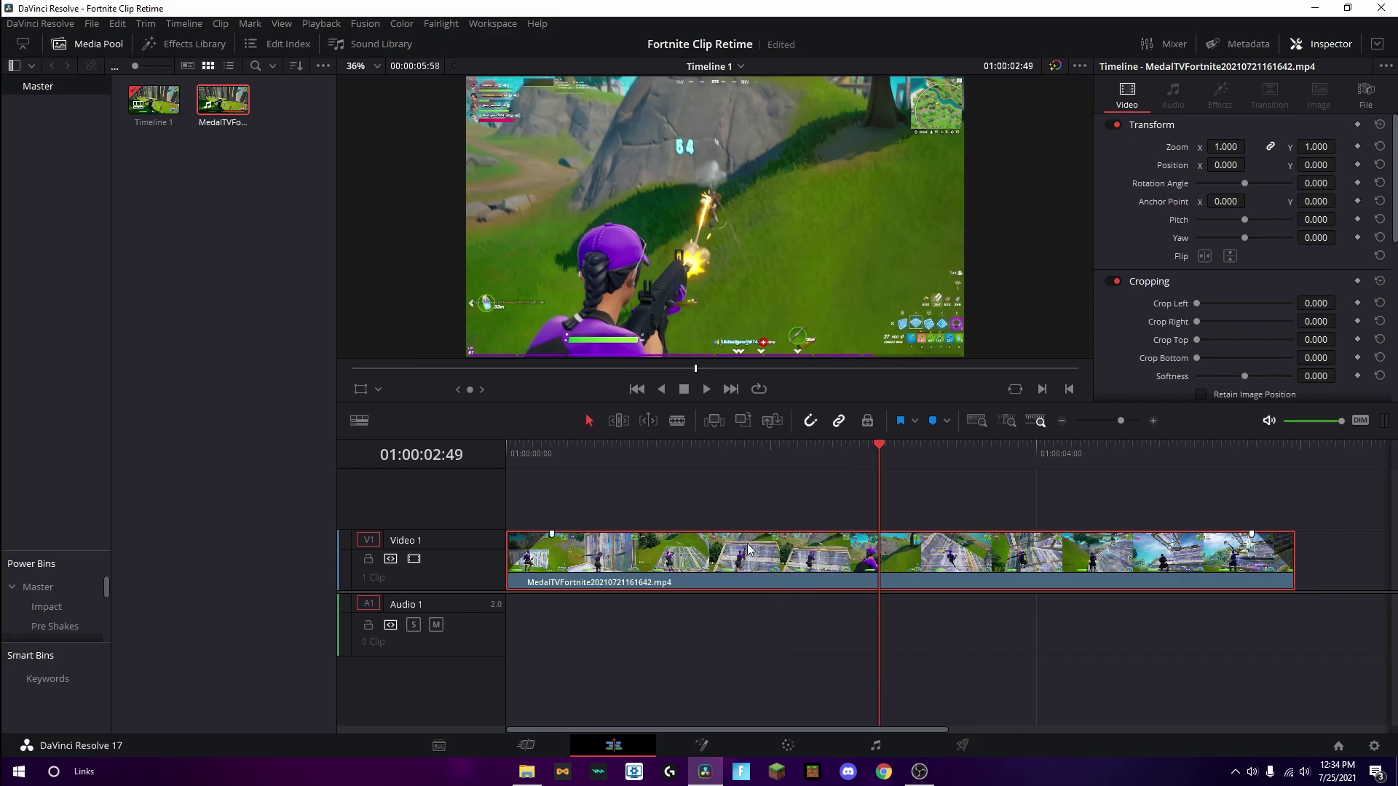
key(ctrl+r)
right_click(839, 567)
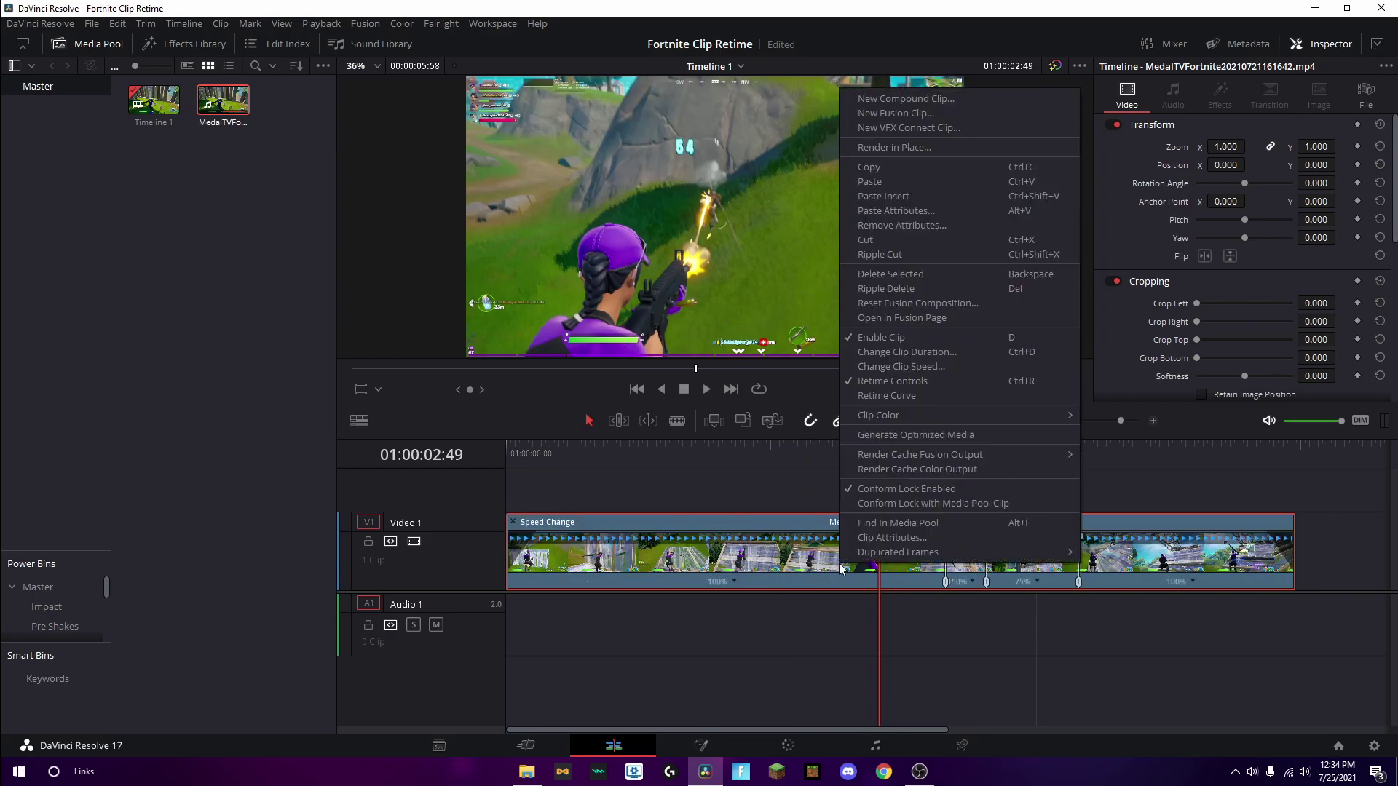
click(801, 562)
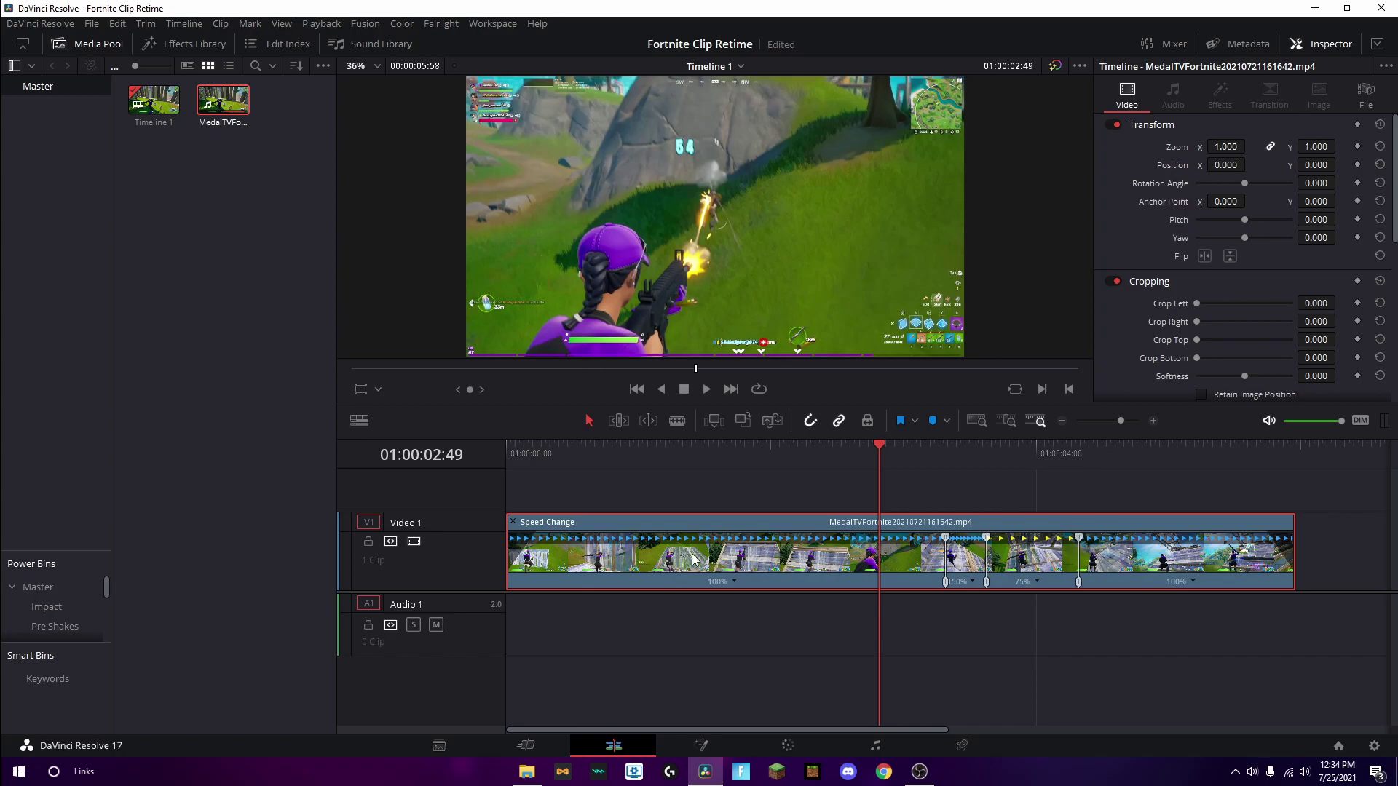
right_click(782, 555)
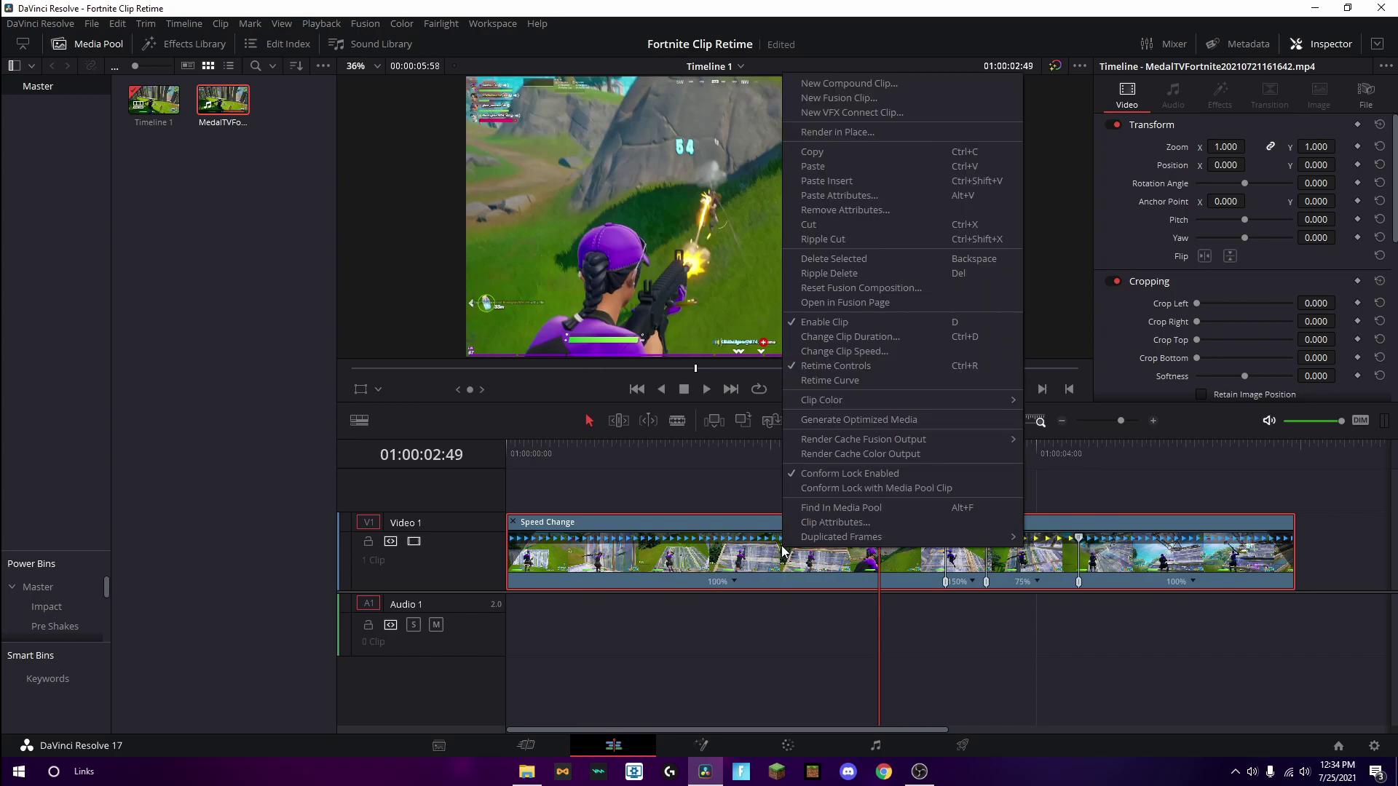
click(849, 383)
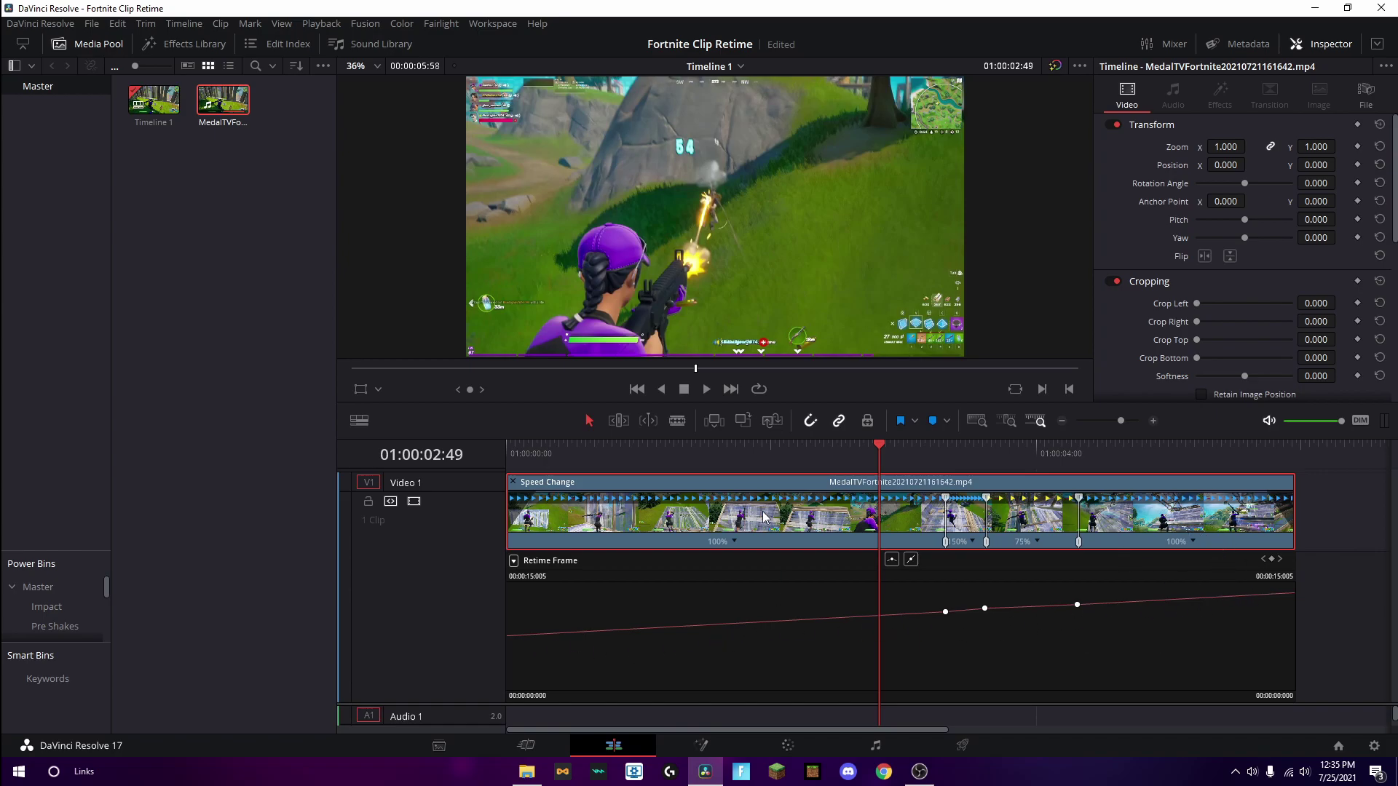
Step: Turn on the Retime Speed curve in the clip's curve editor
mouse_move(870, 453)
mouse_down()
mouse_move(919, 447)
mouse_move(878, 452)
mouse_up()
click(513, 561)
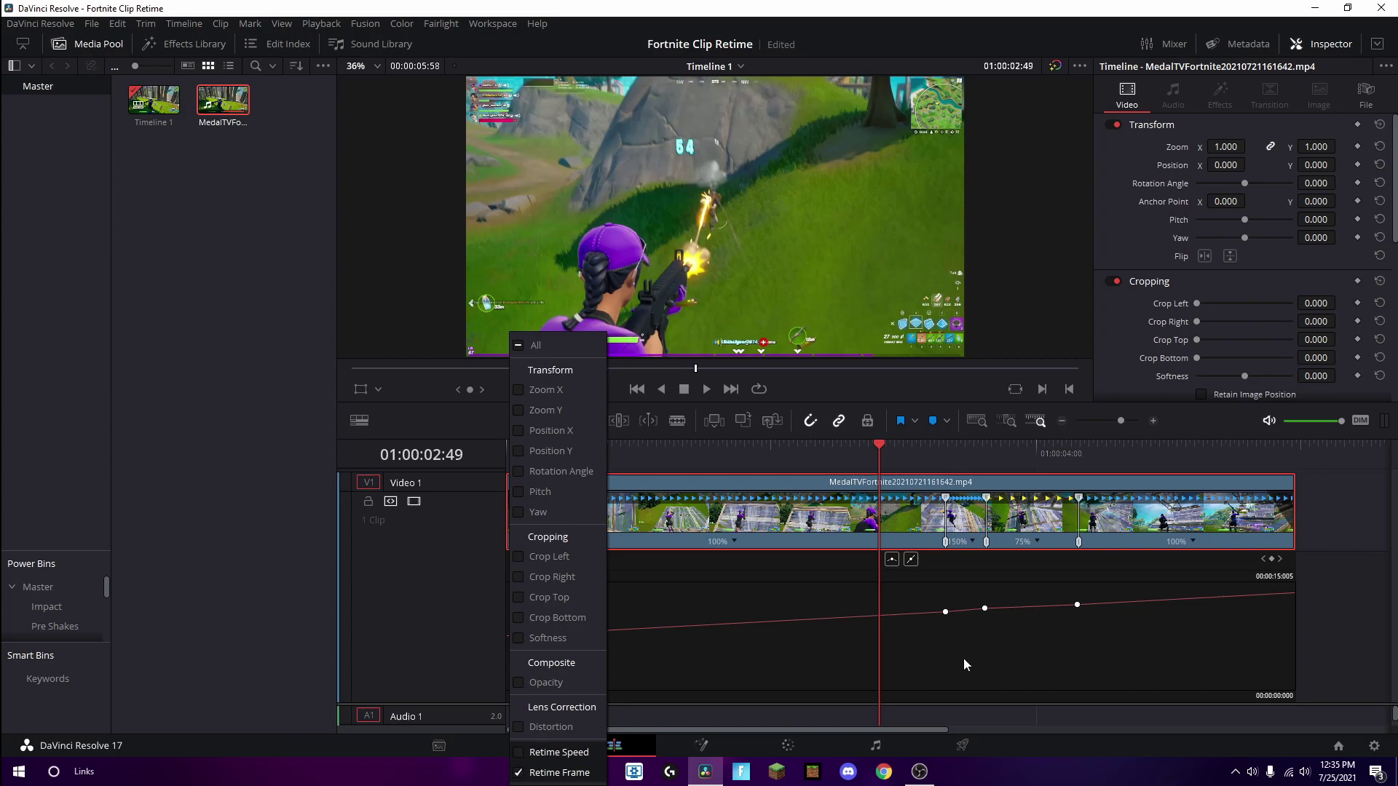
click(520, 757)
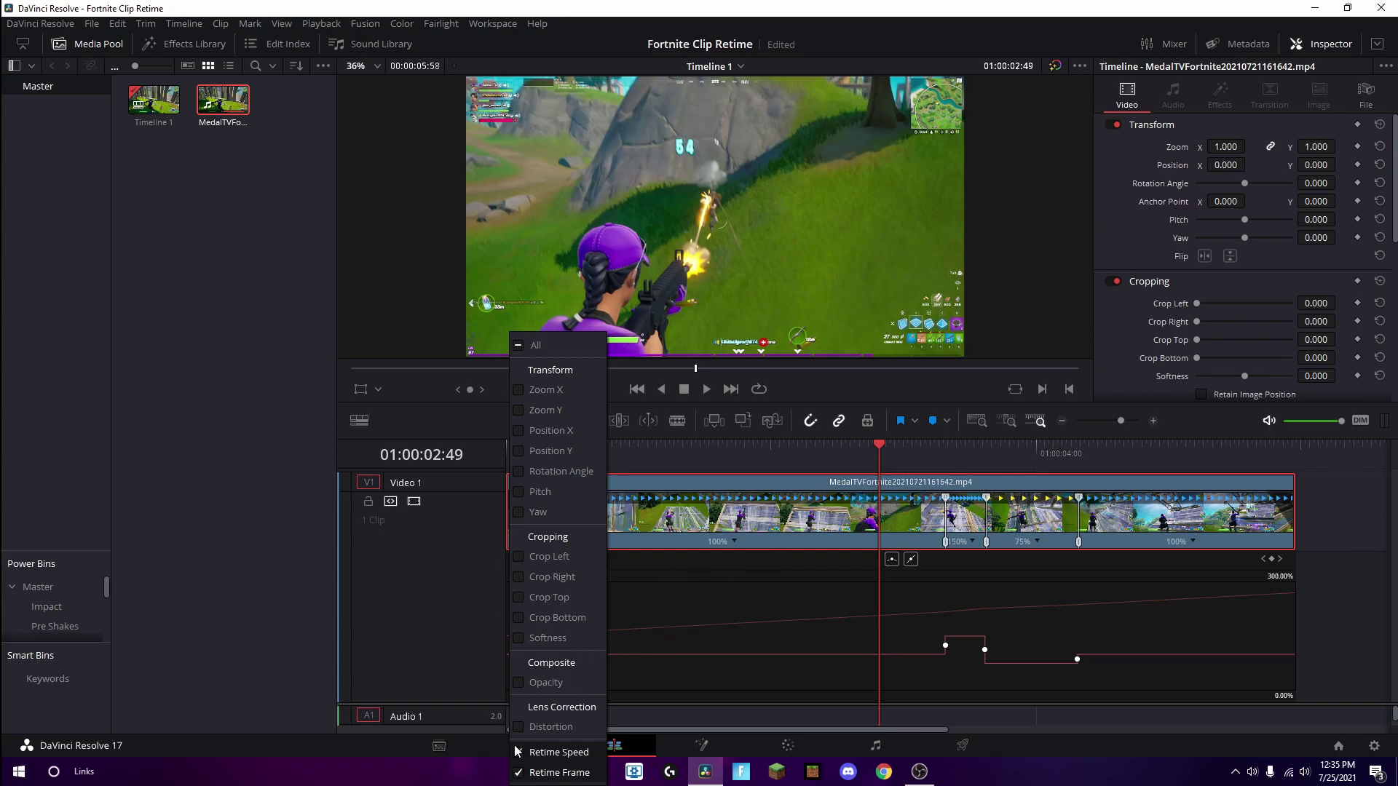
click(876, 448)
Step: Scrub around the first two speed points and examine how the Retime Speed curve changes between the segments
click(883, 449)
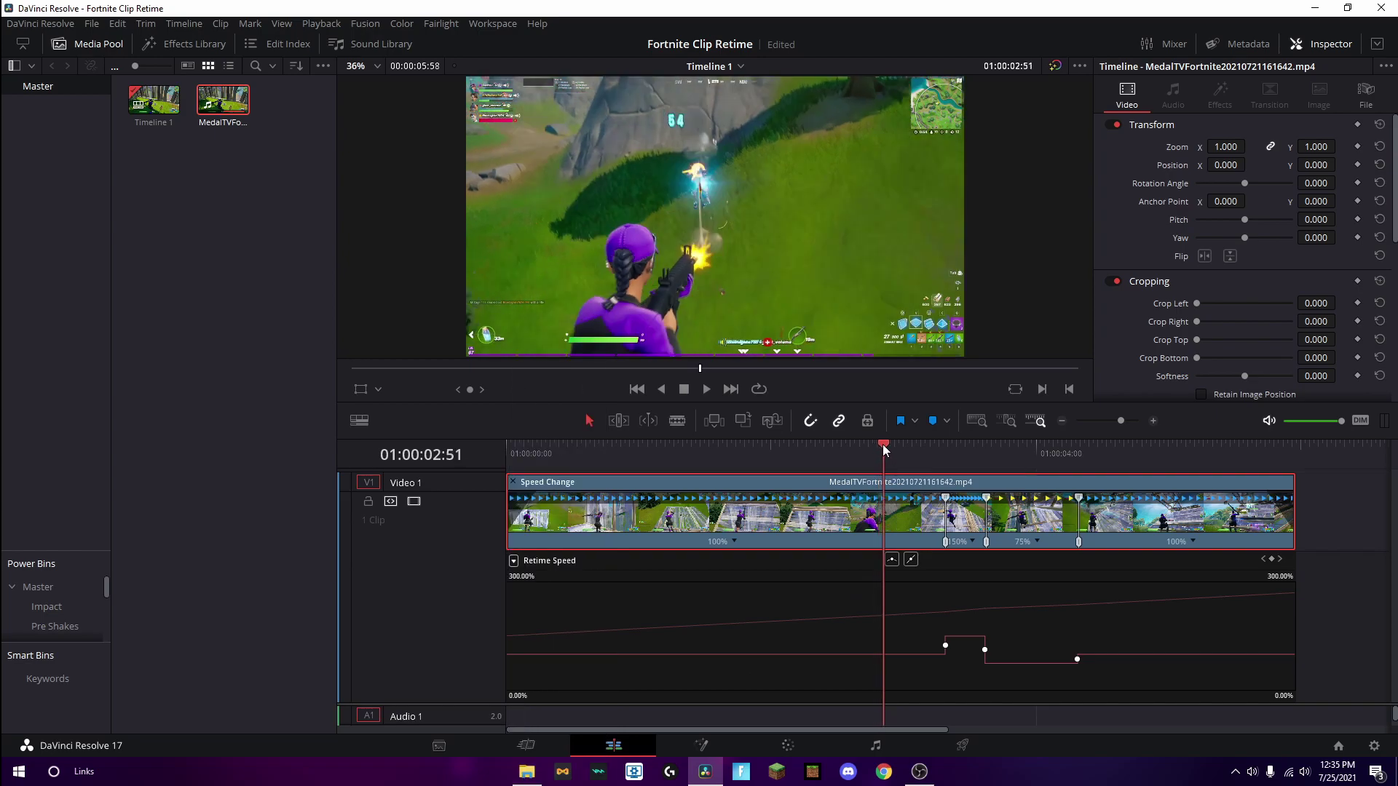
drag(884, 451, 919, 474)
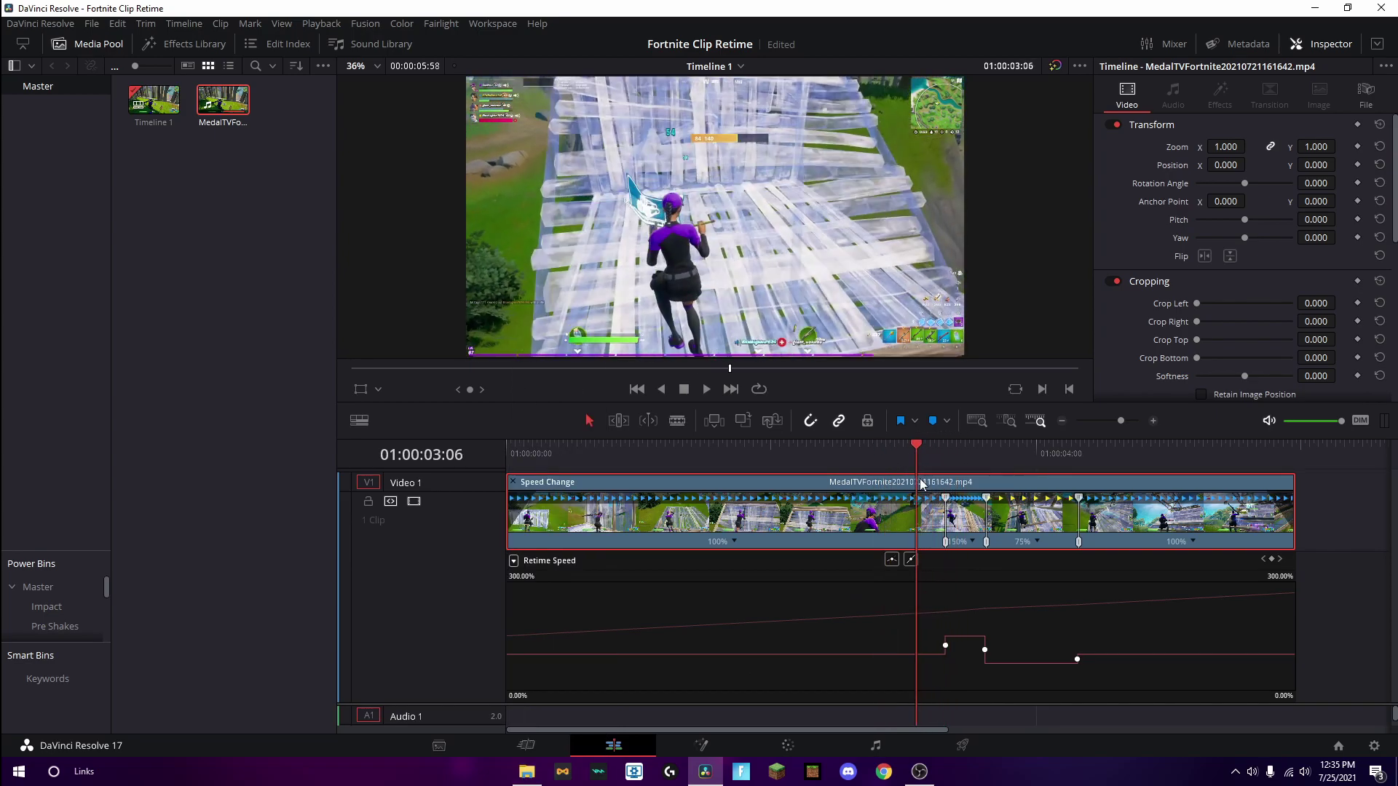
click(945, 646)
drag(957, 452, 942, 452)
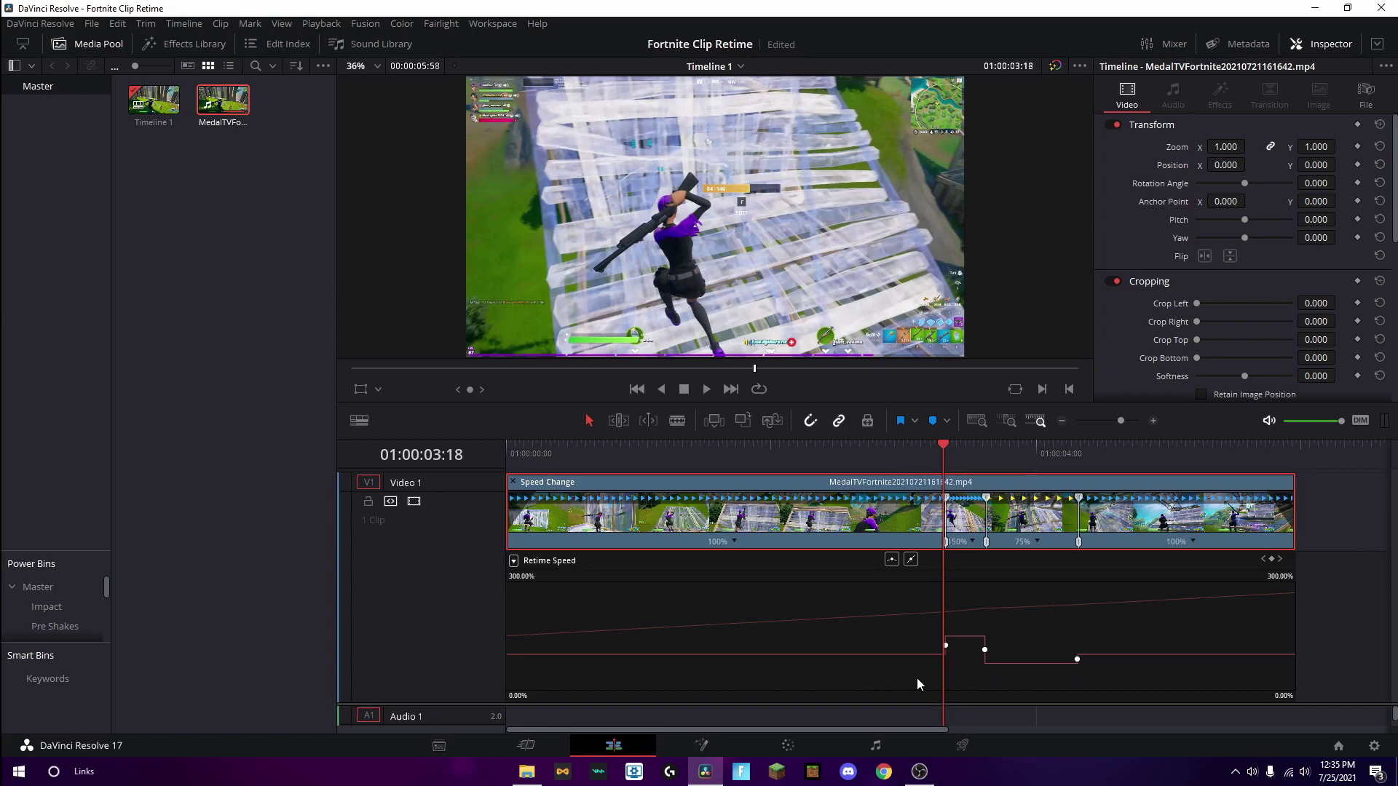
mouse_move(935, 457)
mouse_down()
mouse_move(874, 455)
mouse_move(943, 455)
mouse_move(876, 461)
mouse_move(929, 446)
mouse_move(881, 461)
mouse_move(914, 451)
mouse_up()
click(915, 466)
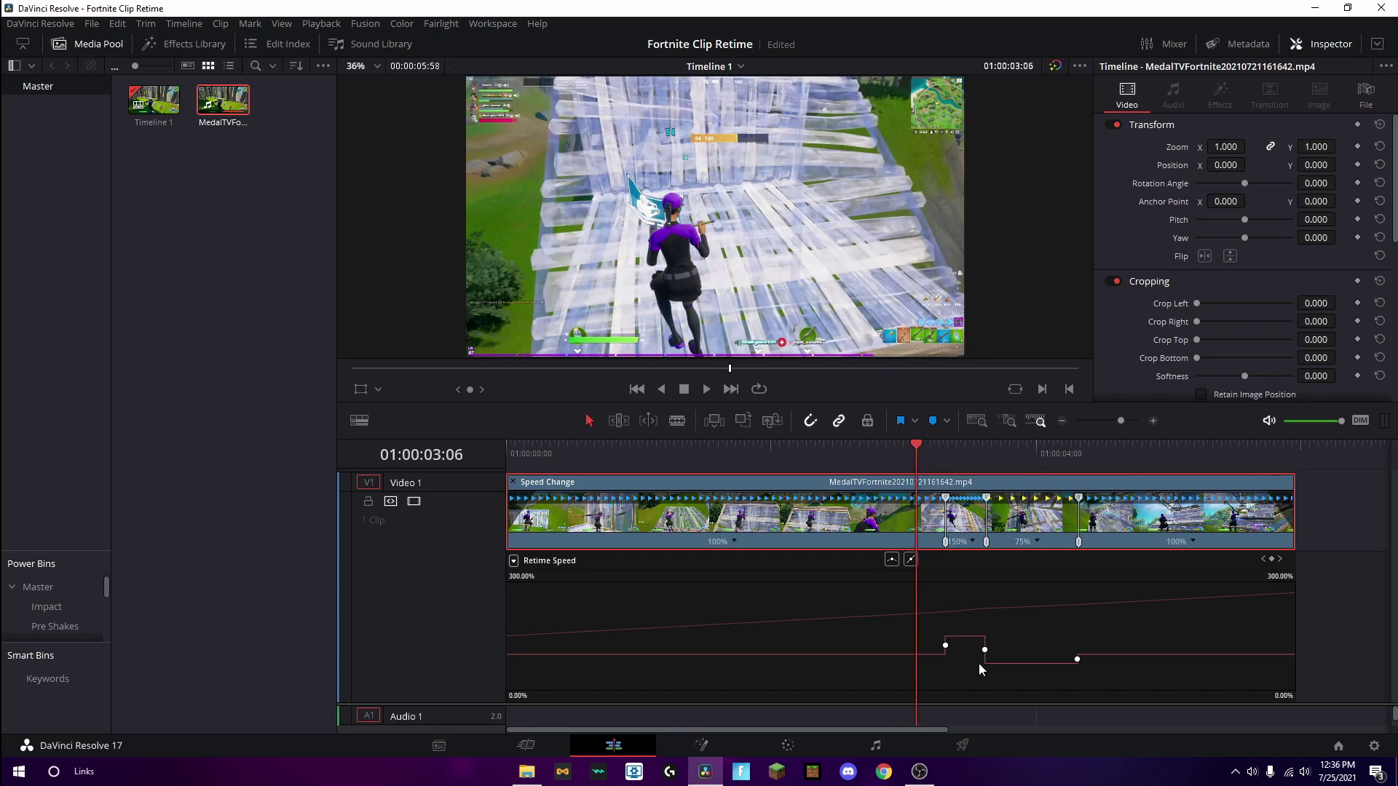
drag(920, 465, 902, 455)
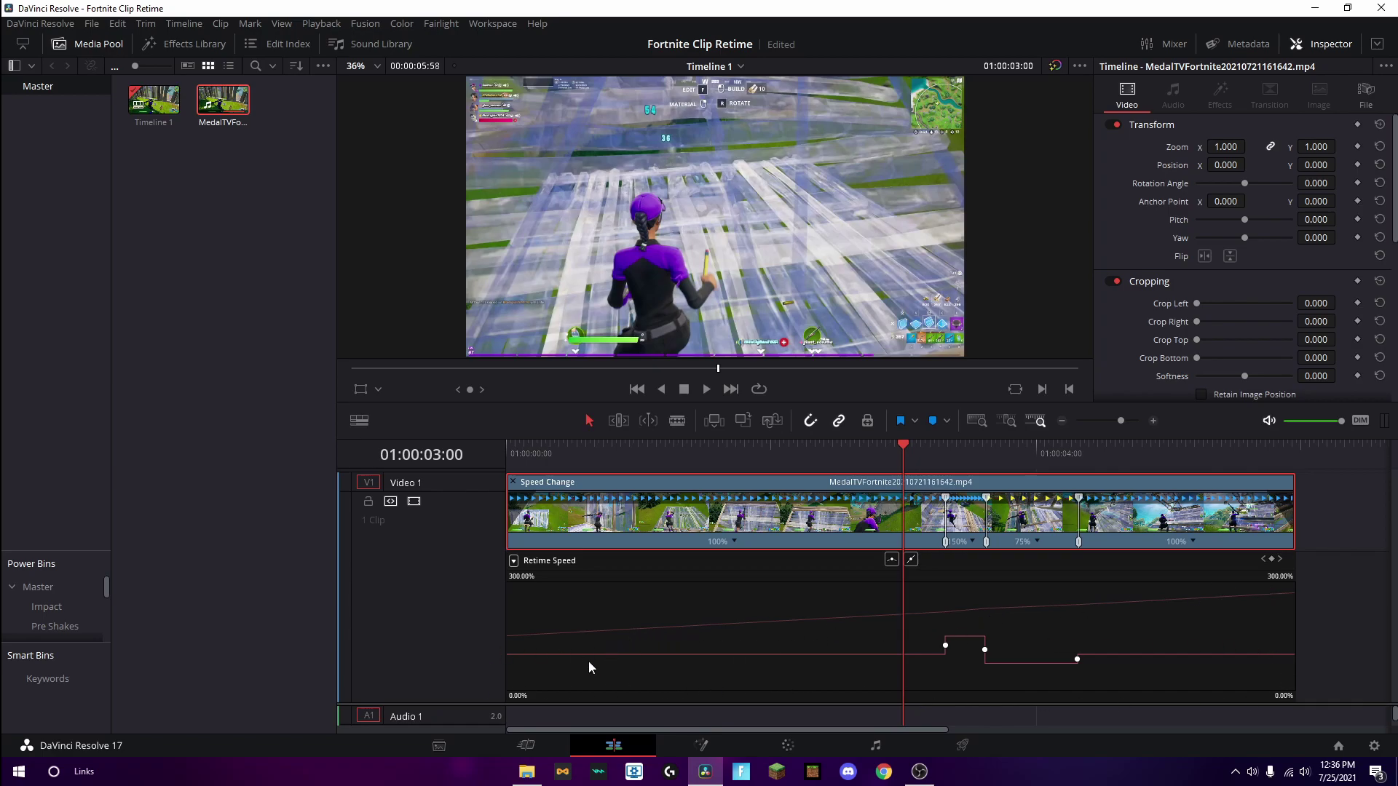
drag(929, 453, 930, 452)
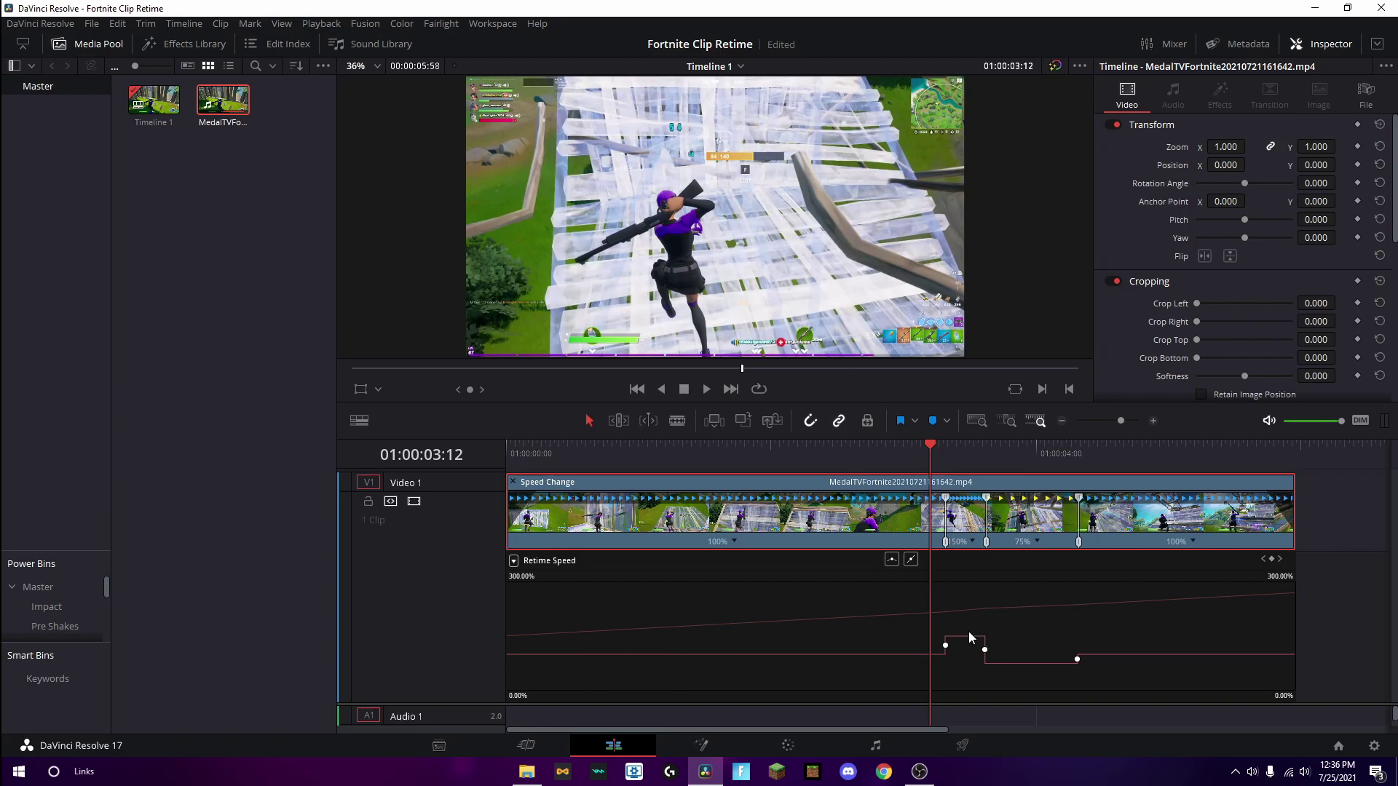
mouse_move(967, 635)
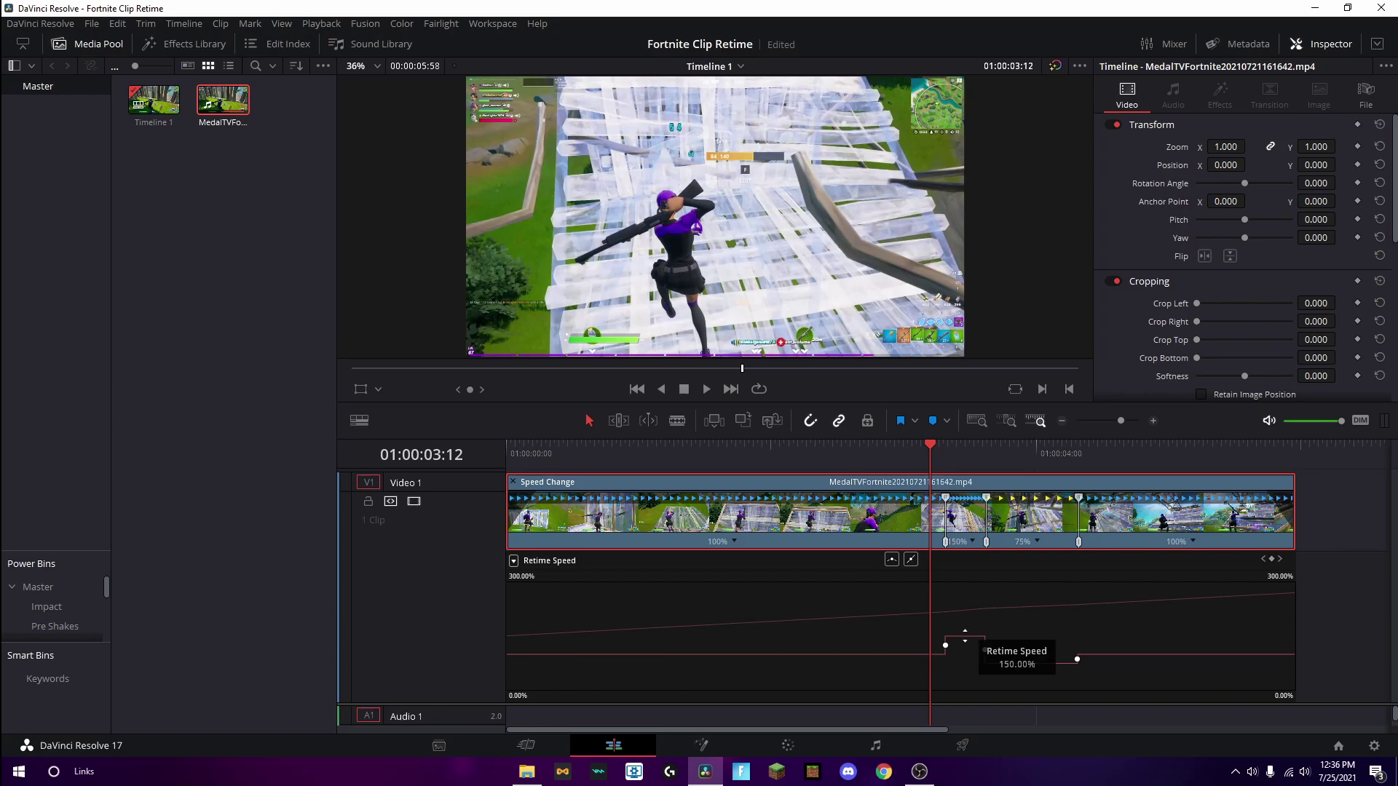
click(902, 465)
drag(902, 468, 991, 469)
mouse_move(902, 653)
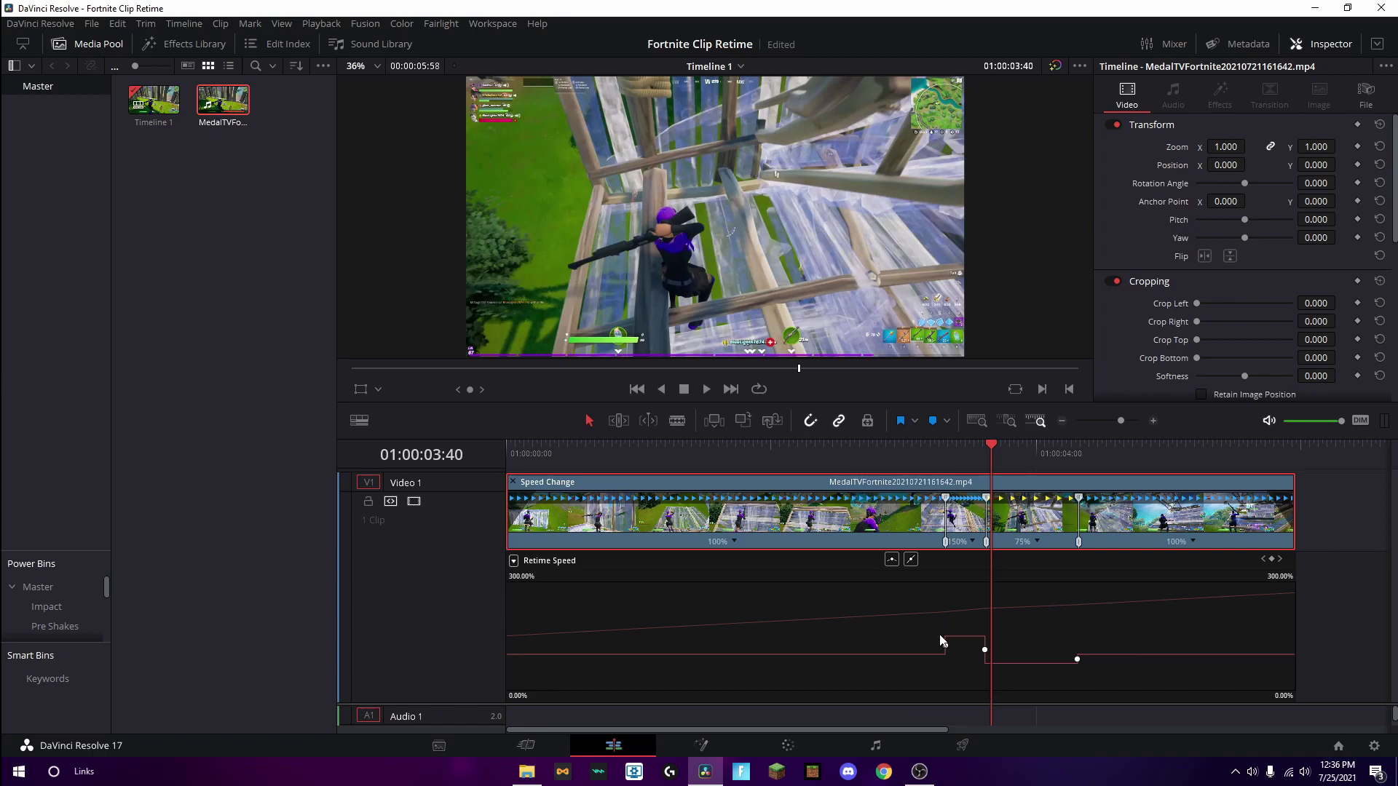
Step: Convert the first speed point on the Retime Speed curve to a smooth Bezier point
drag(948, 442, 932, 459)
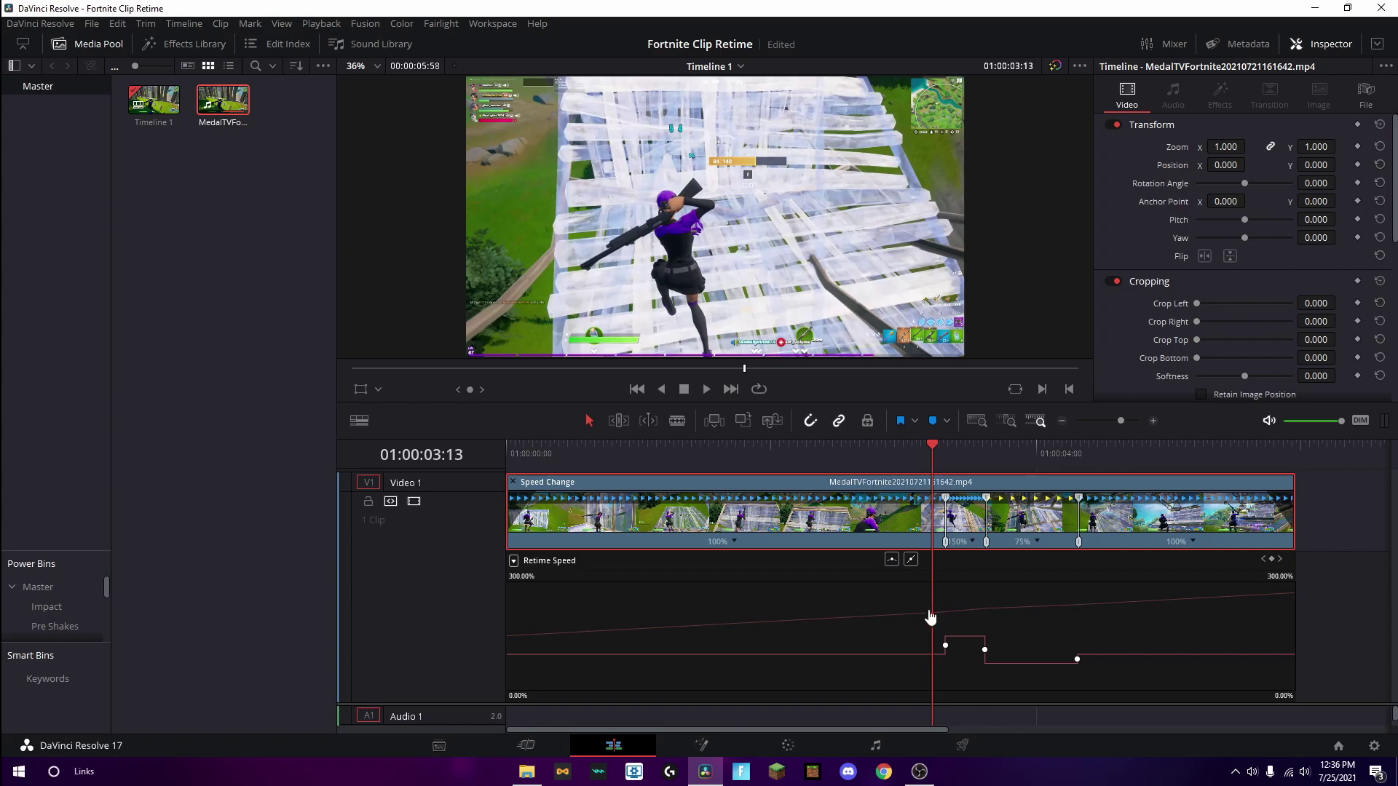
click(946, 645)
click(891, 561)
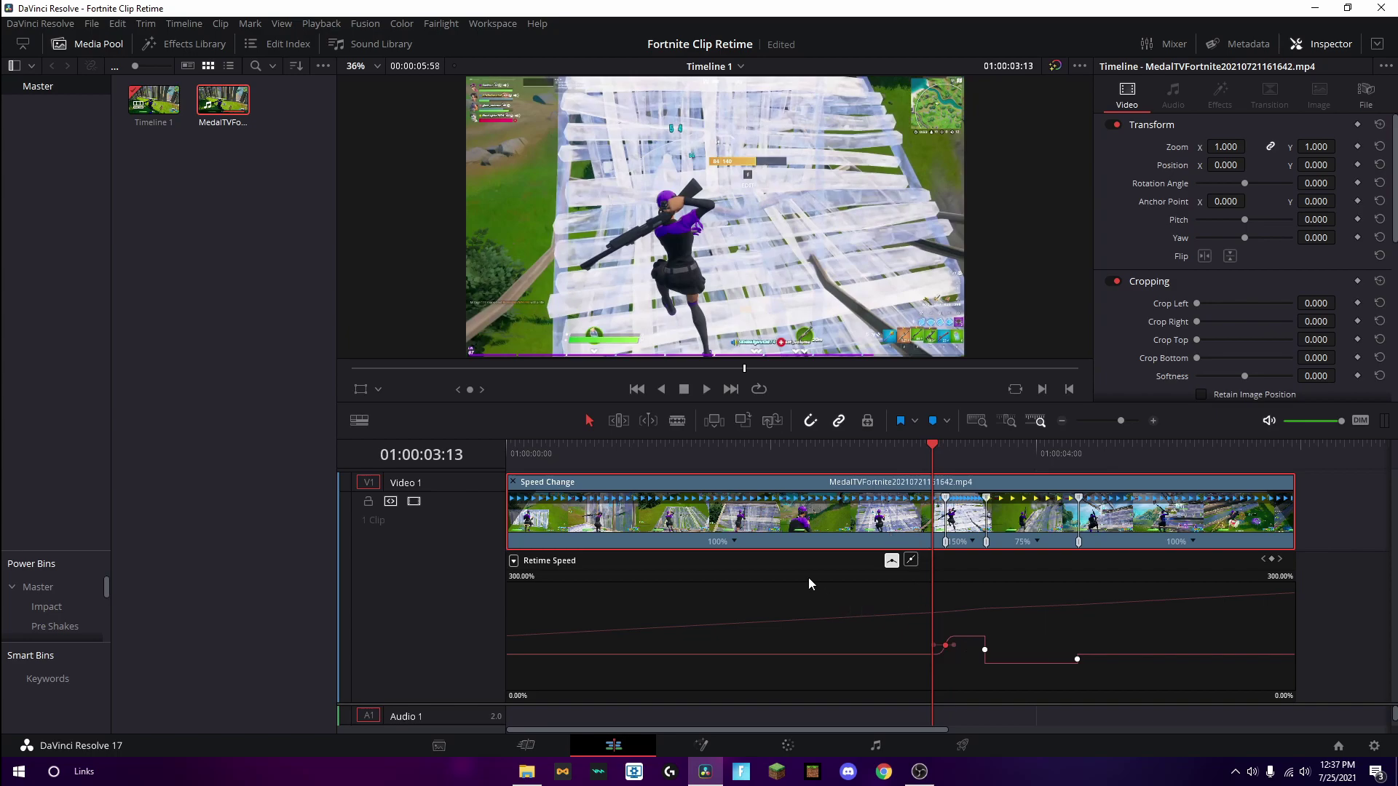
Step: Play the clip from just before the first speed point to judge the smoothed speed transition
click(863, 451)
key(space)
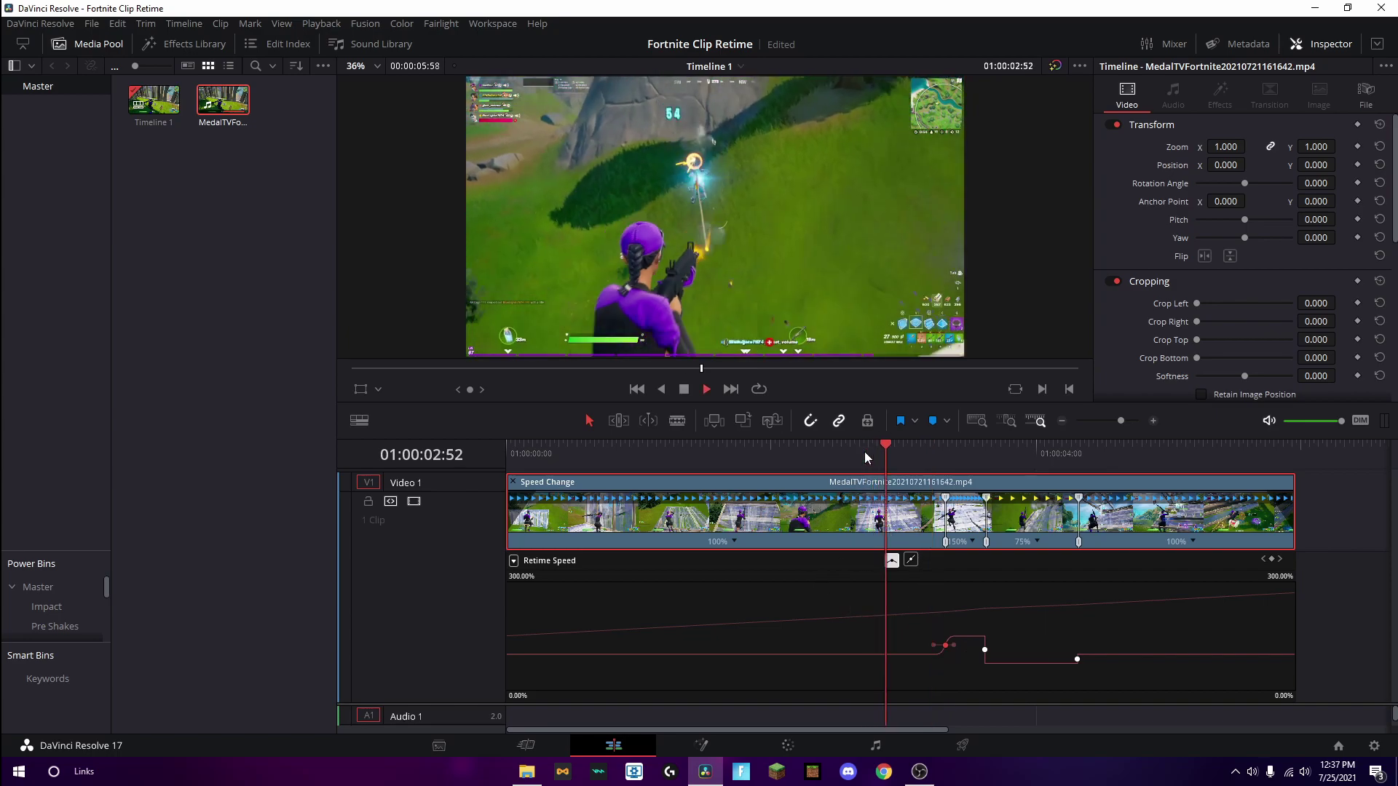
click(885, 458)
click(873, 447)
key(space)
drag(874, 447, 868, 446)
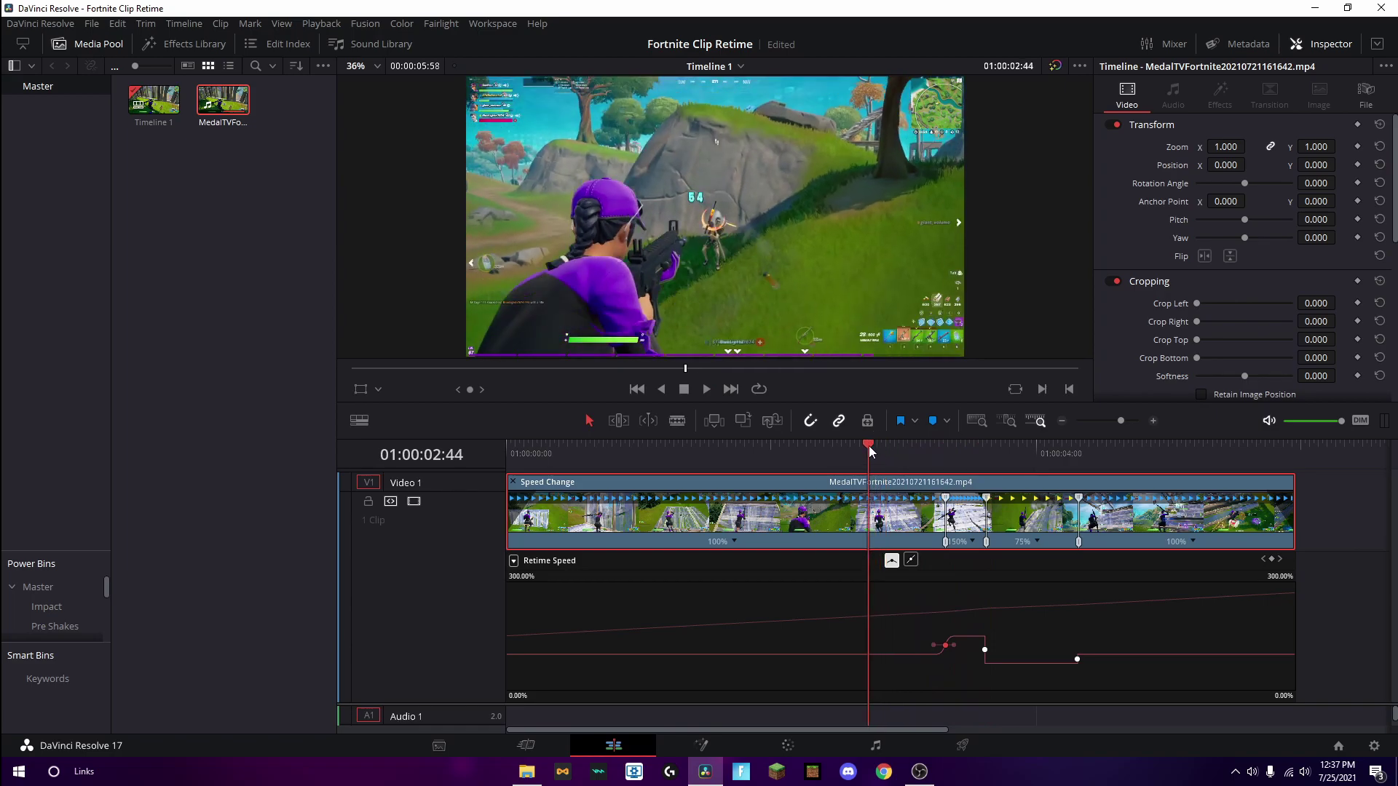
key(space)
key(space)
Step: Smooth the second speed point into a Bezier curve and lengthen the handles of the first two speed points
click(984, 649)
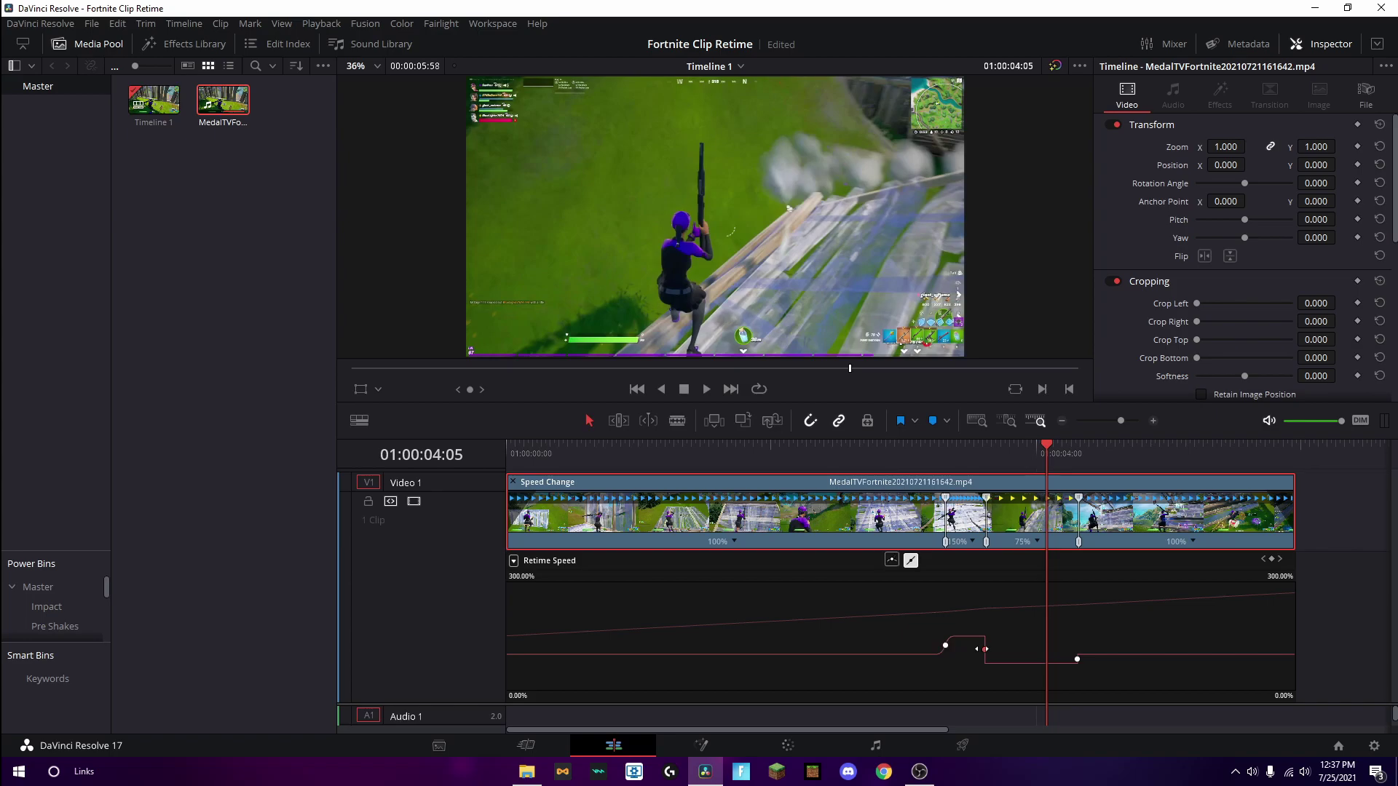
click(892, 561)
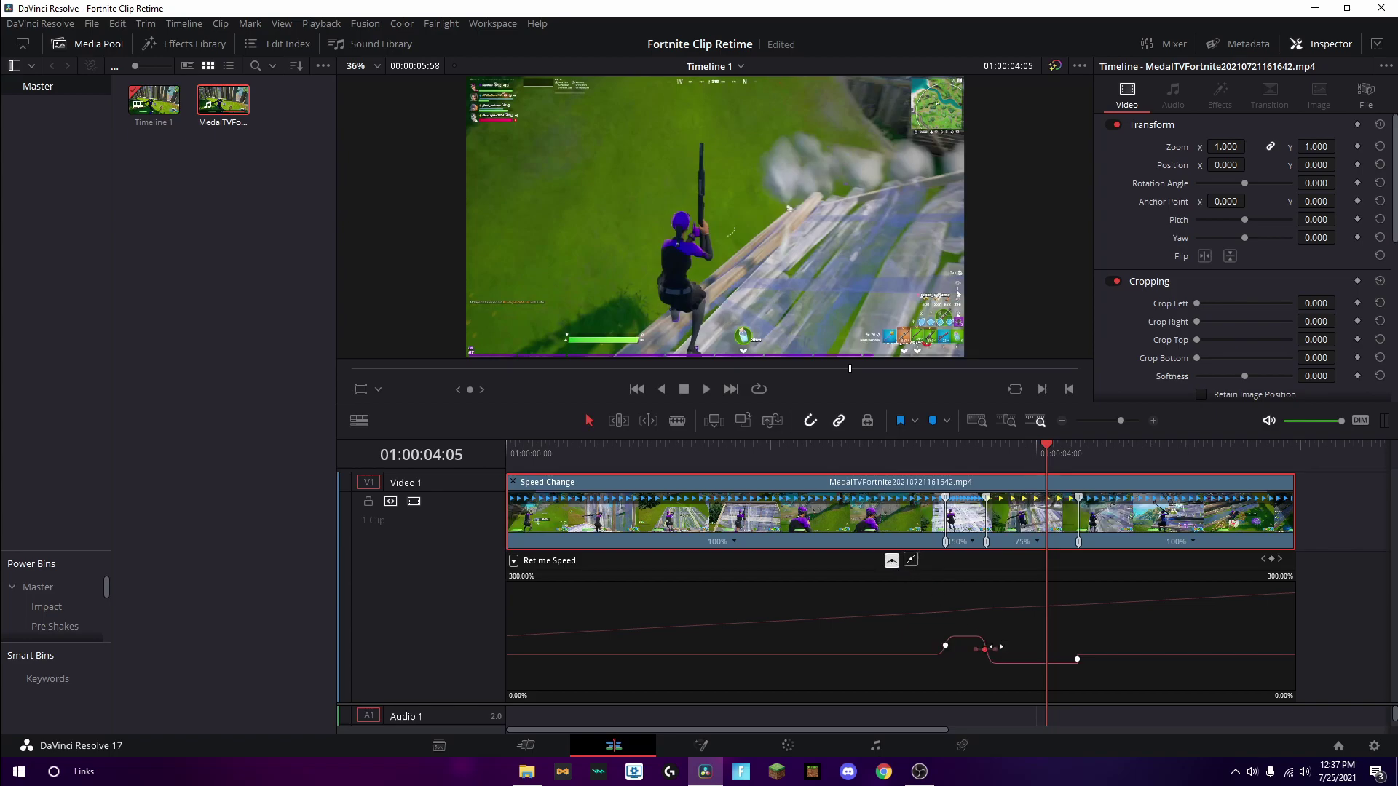
drag(984, 651, 922, 645)
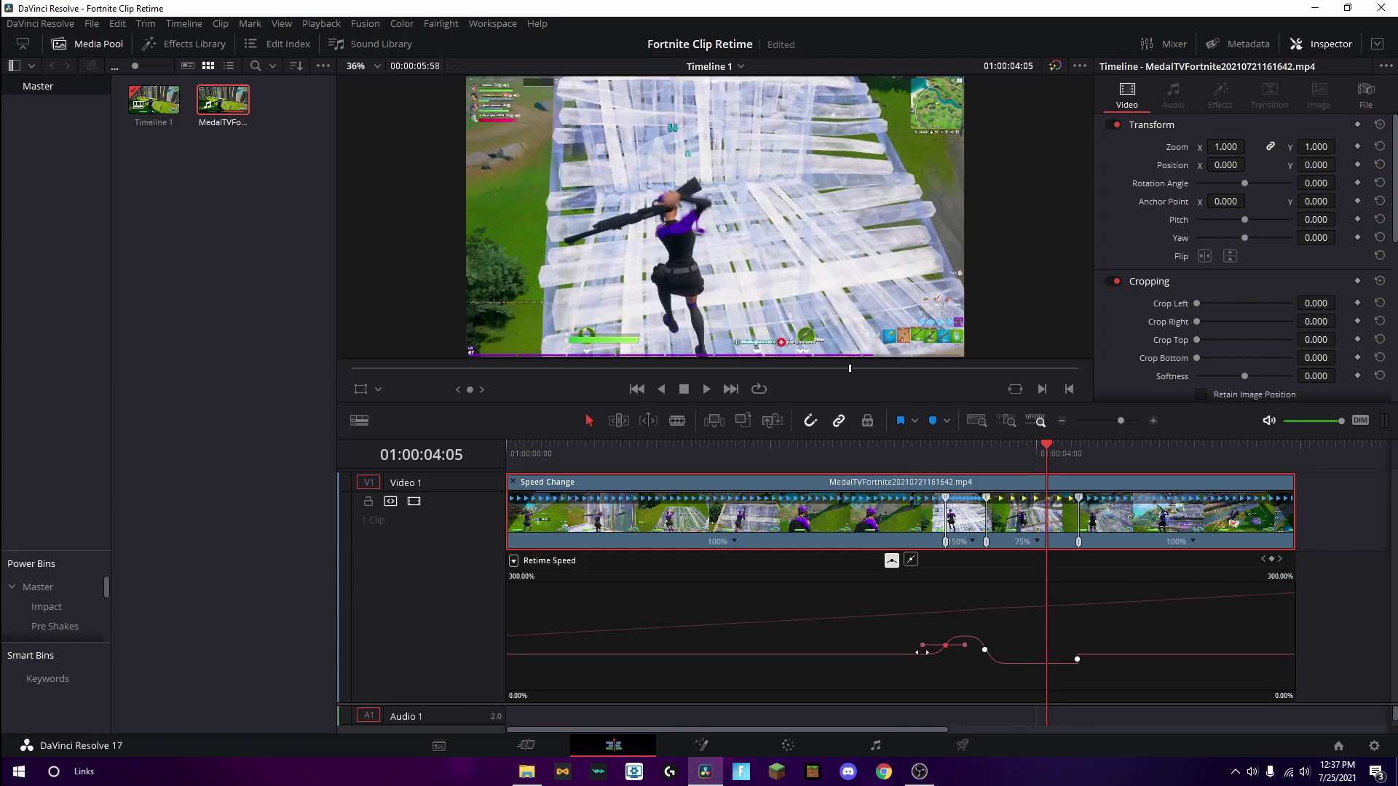
click(932, 665)
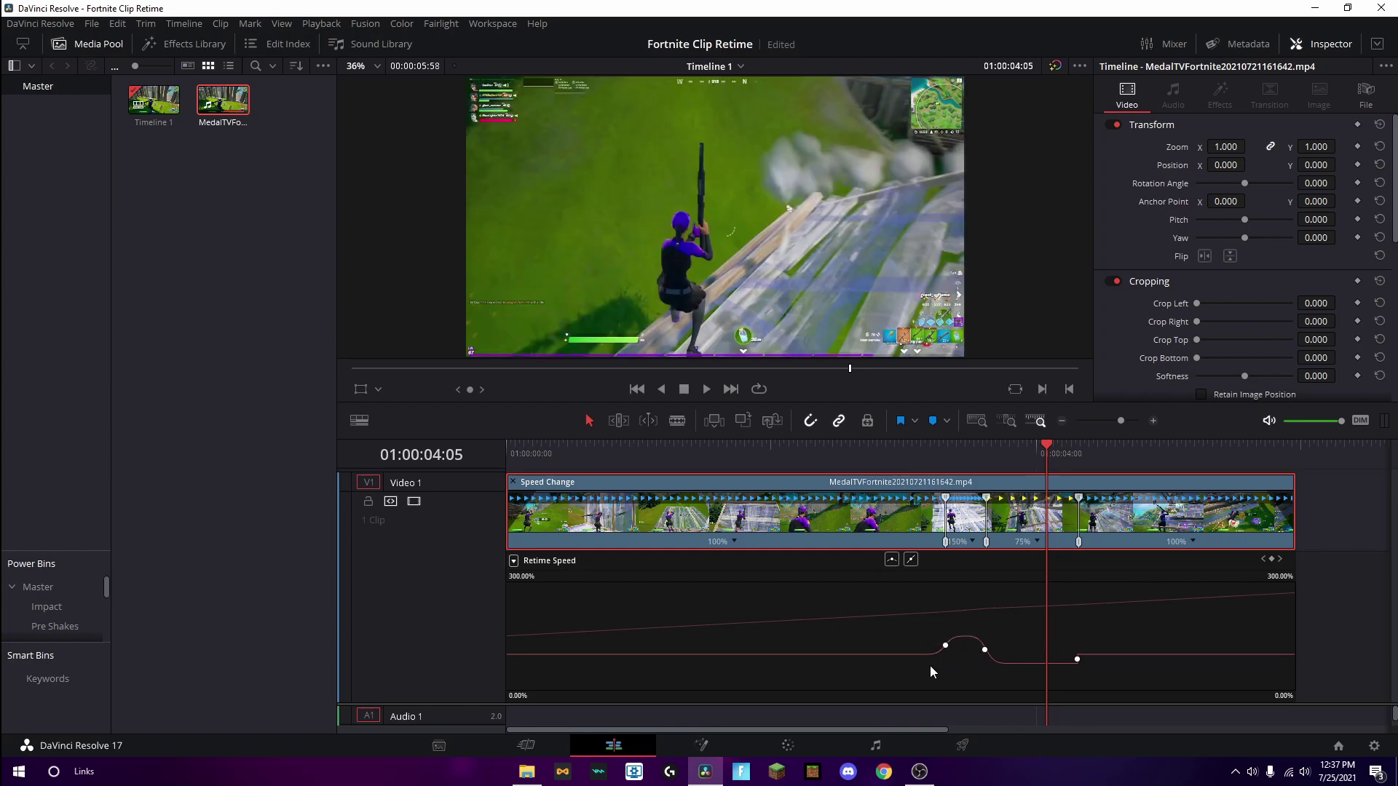
Step: Replay the section from 01:00:02:54 through the third speed point to check the eased speed changes
click(886, 453)
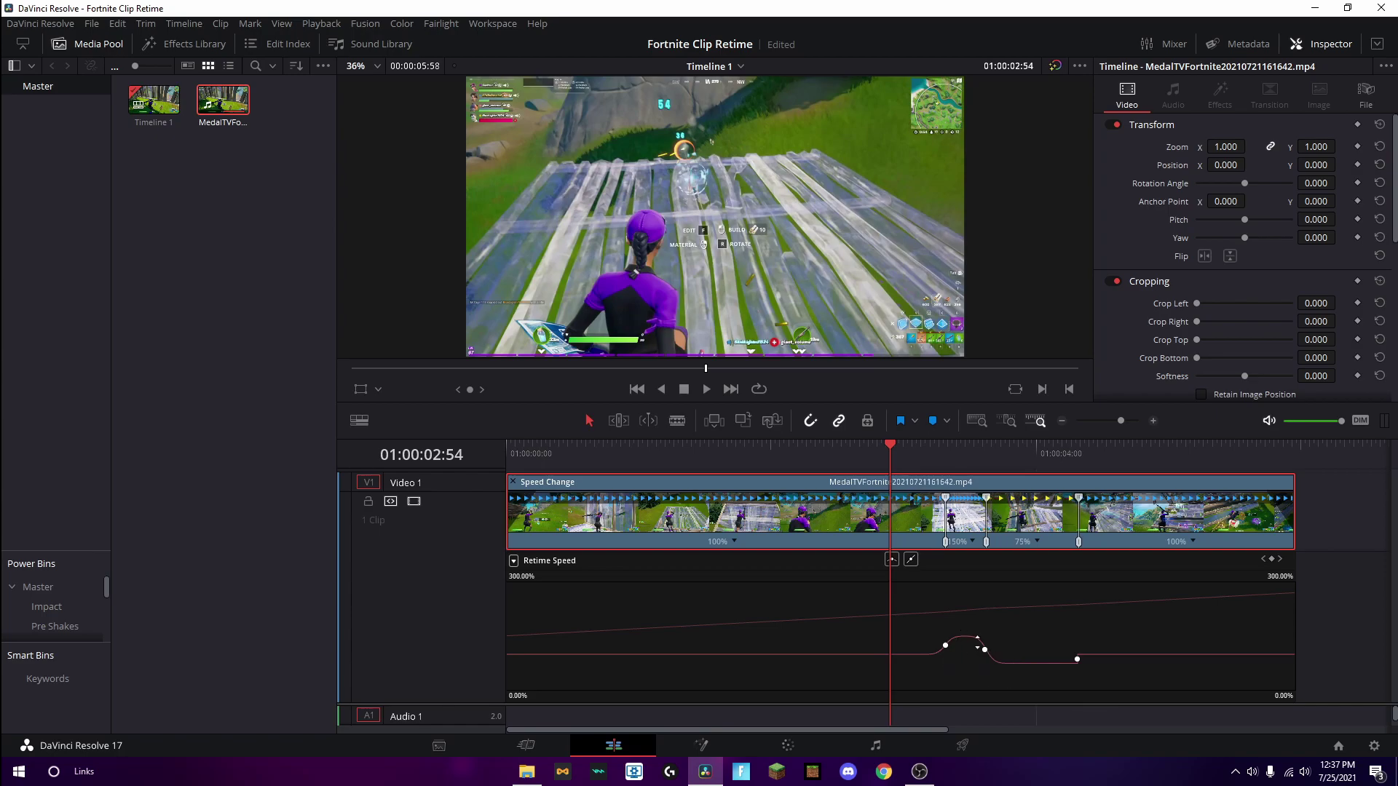
key(space)
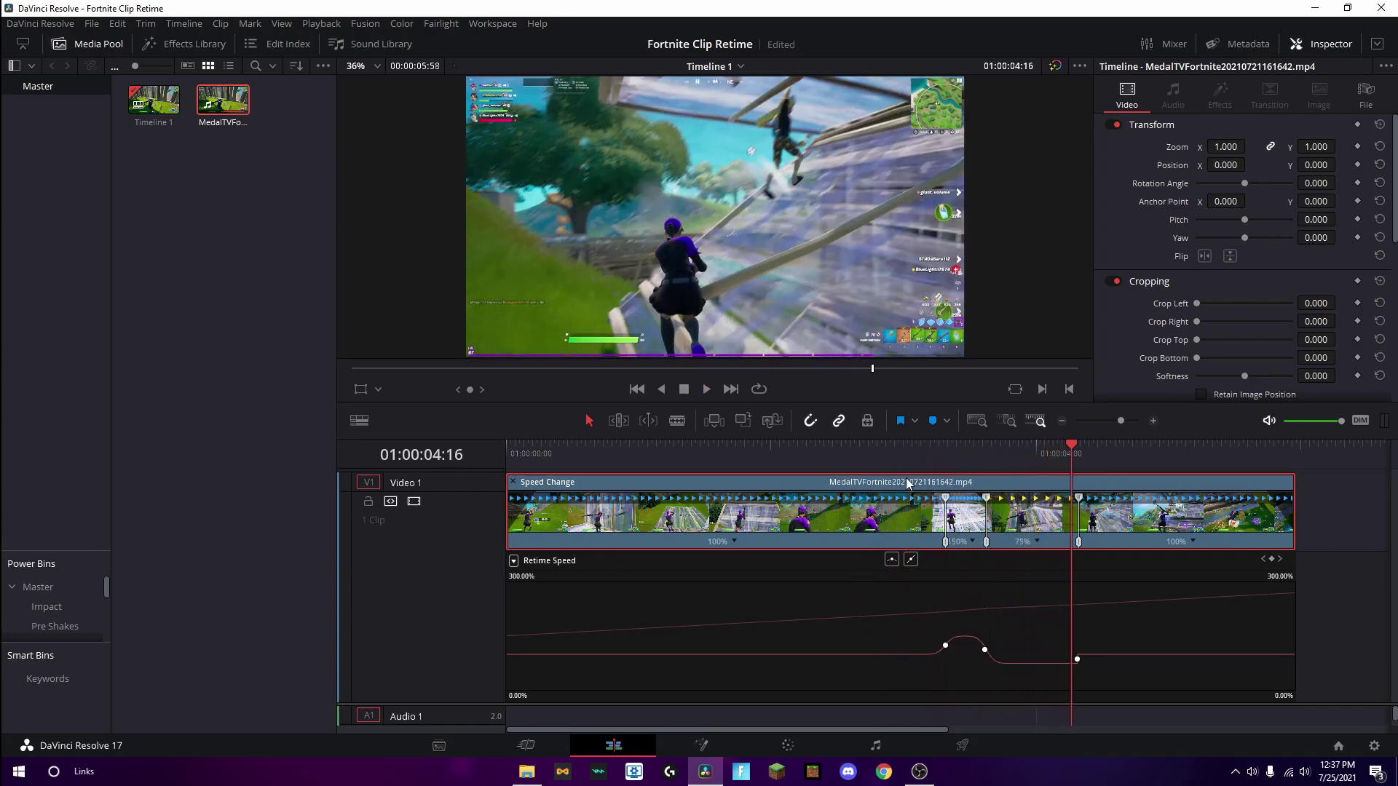
key(space)
key(space)
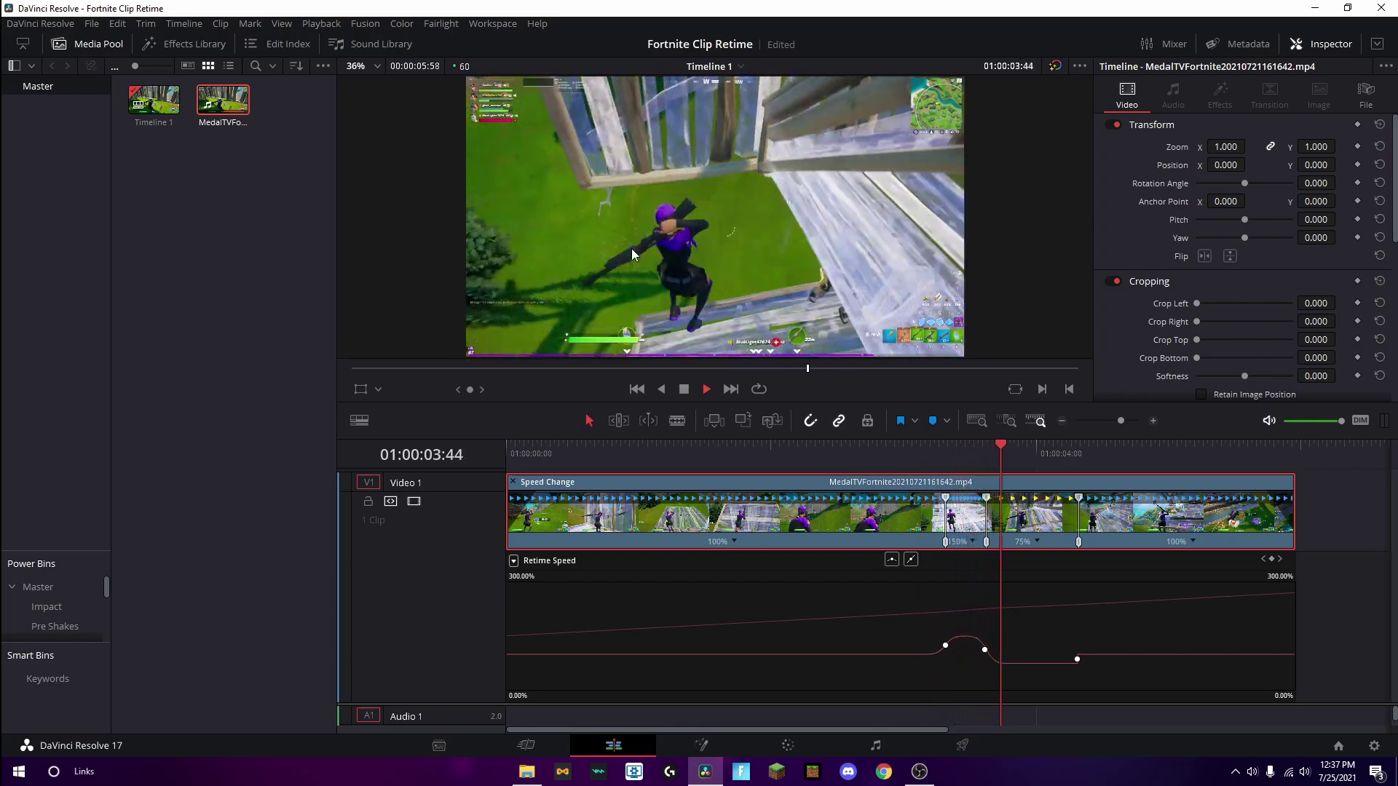
key(space)
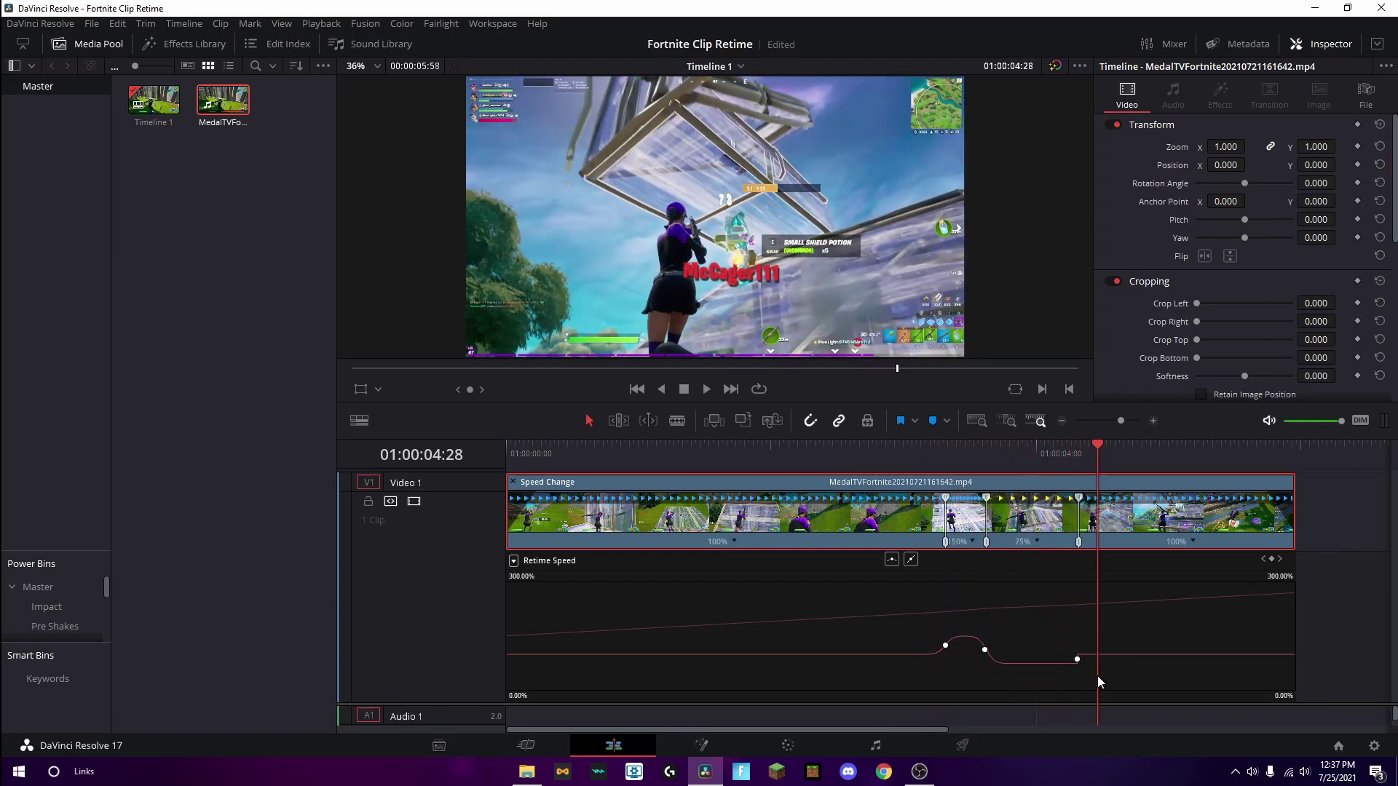
Step: Convert the third speed point to a smooth Bezier point and adjust its handles slightly
drag(994, 453, 1040, 448)
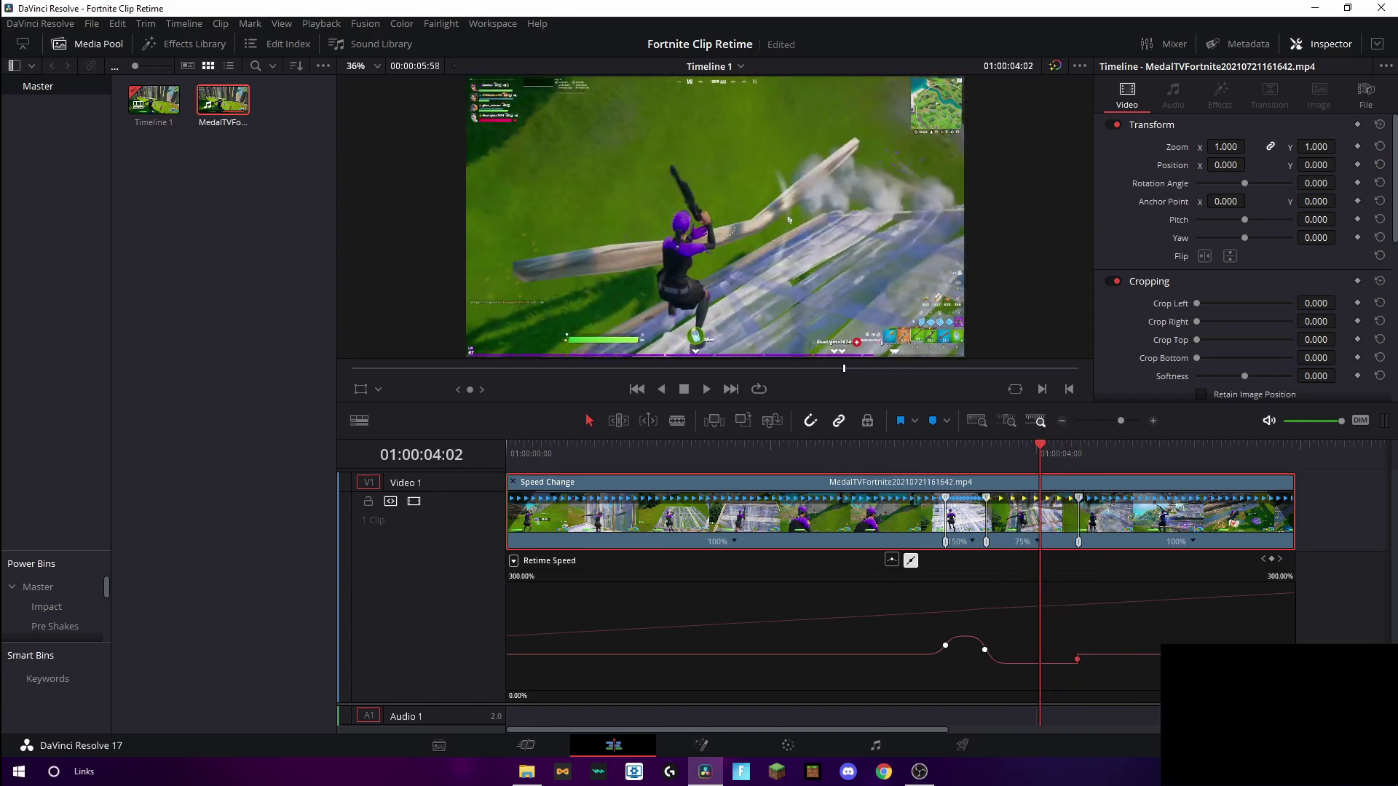
click(893, 561)
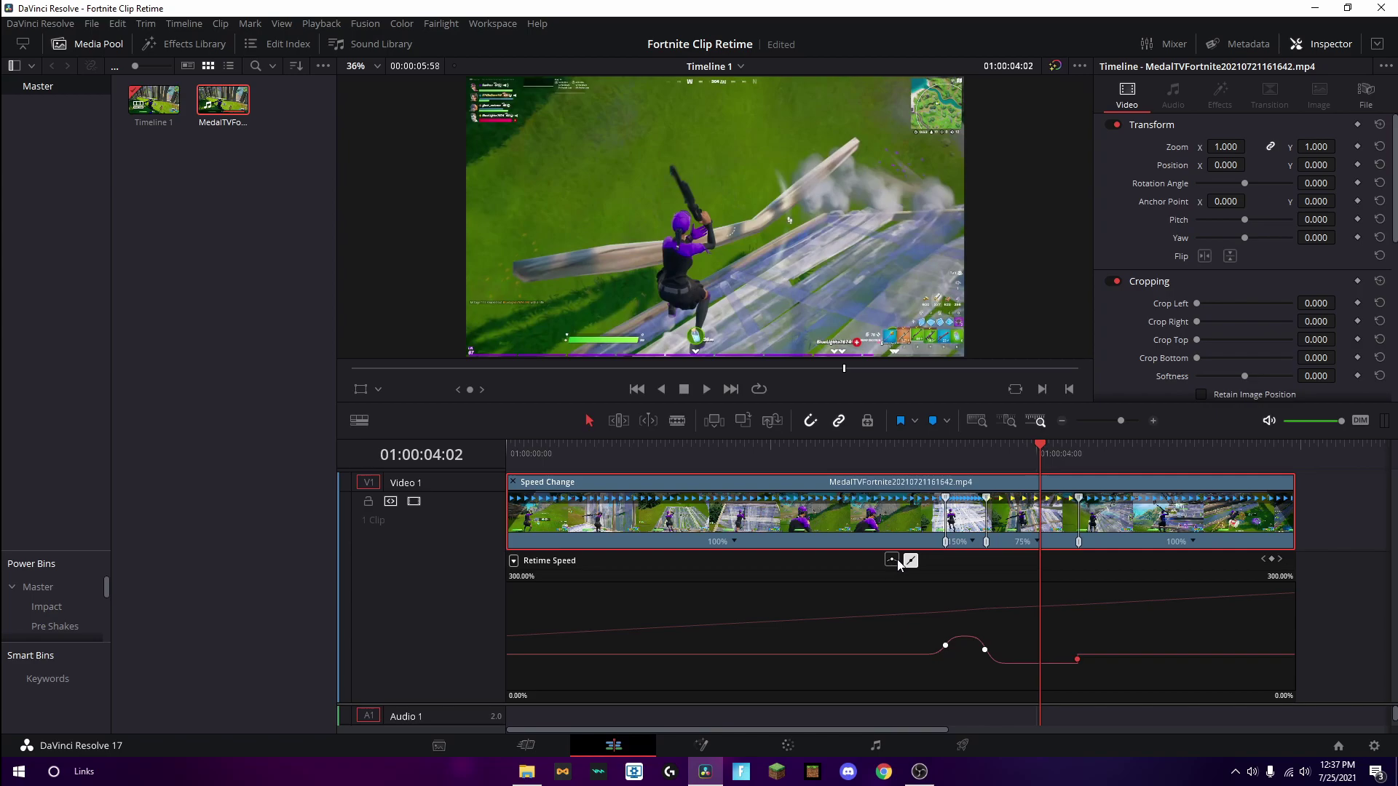
mouse_move(1101, 661)
mouse_down()
mouse_move(1053, 661)
mouse_move(1157, 664)
mouse_move(1057, 666)
mouse_move(1090, 659)
mouse_up()
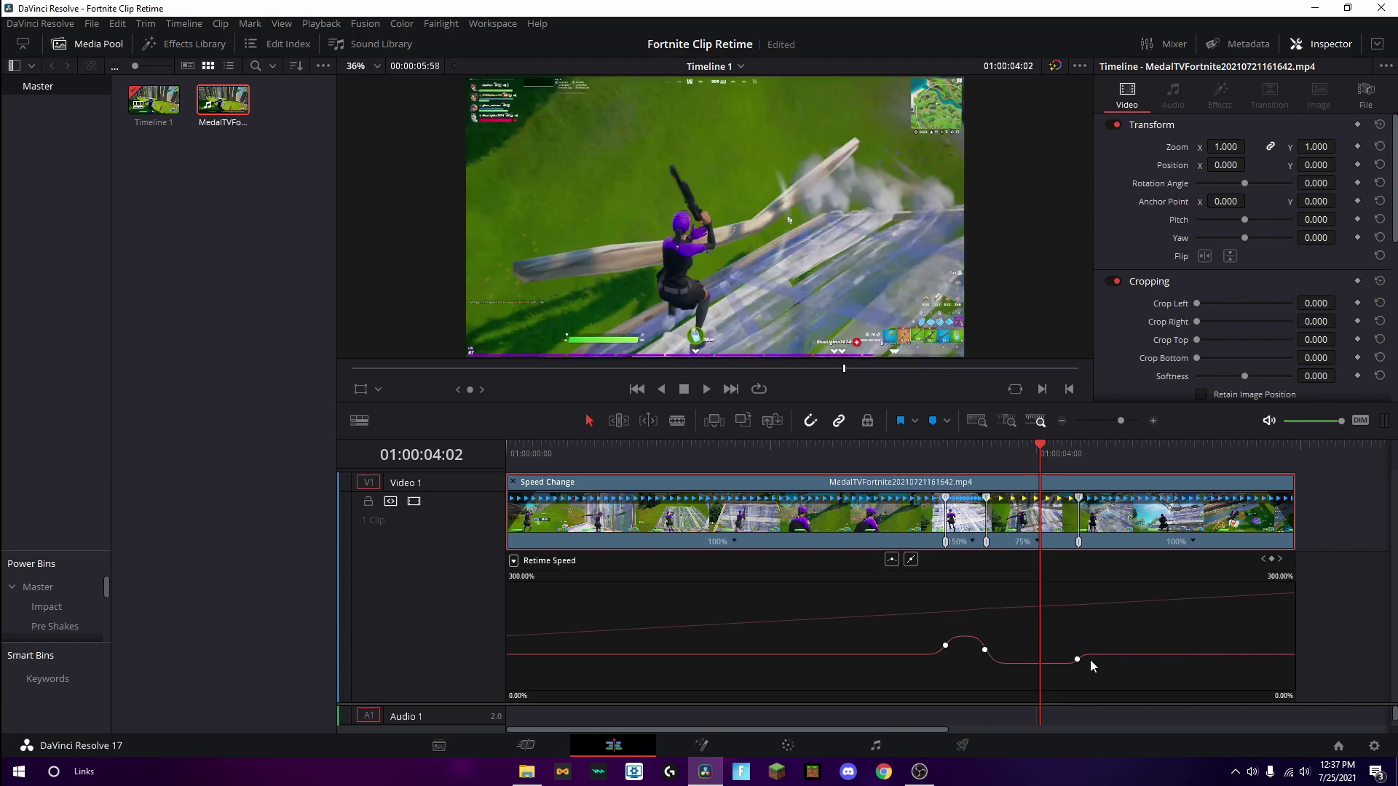
drag(1087, 660, 1085, 662)
Step: Inspect the smoothed Retime Speed curve around the 75% segment up close and replay the clip through all three speed points
click(1005, 451)
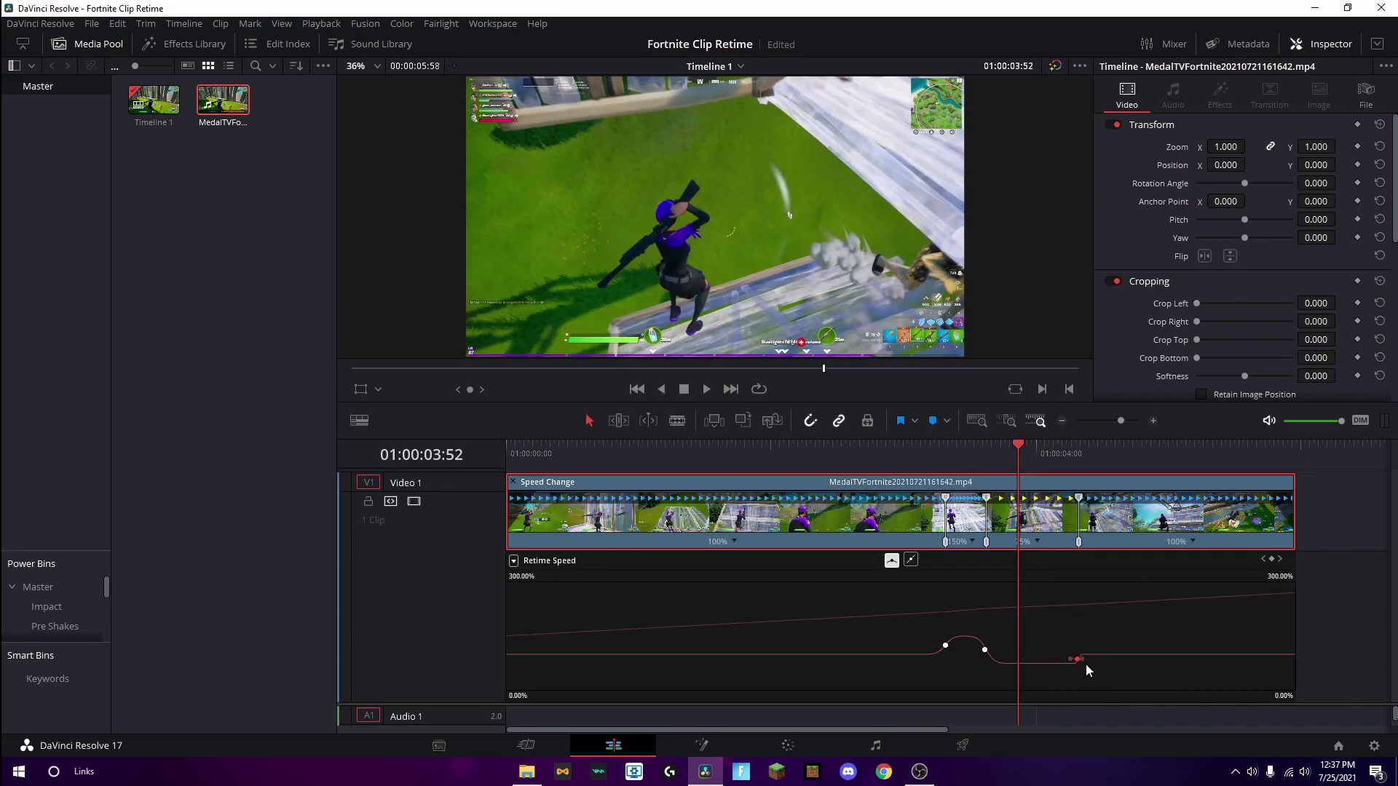
drag(1121, 422, 1132, 411)
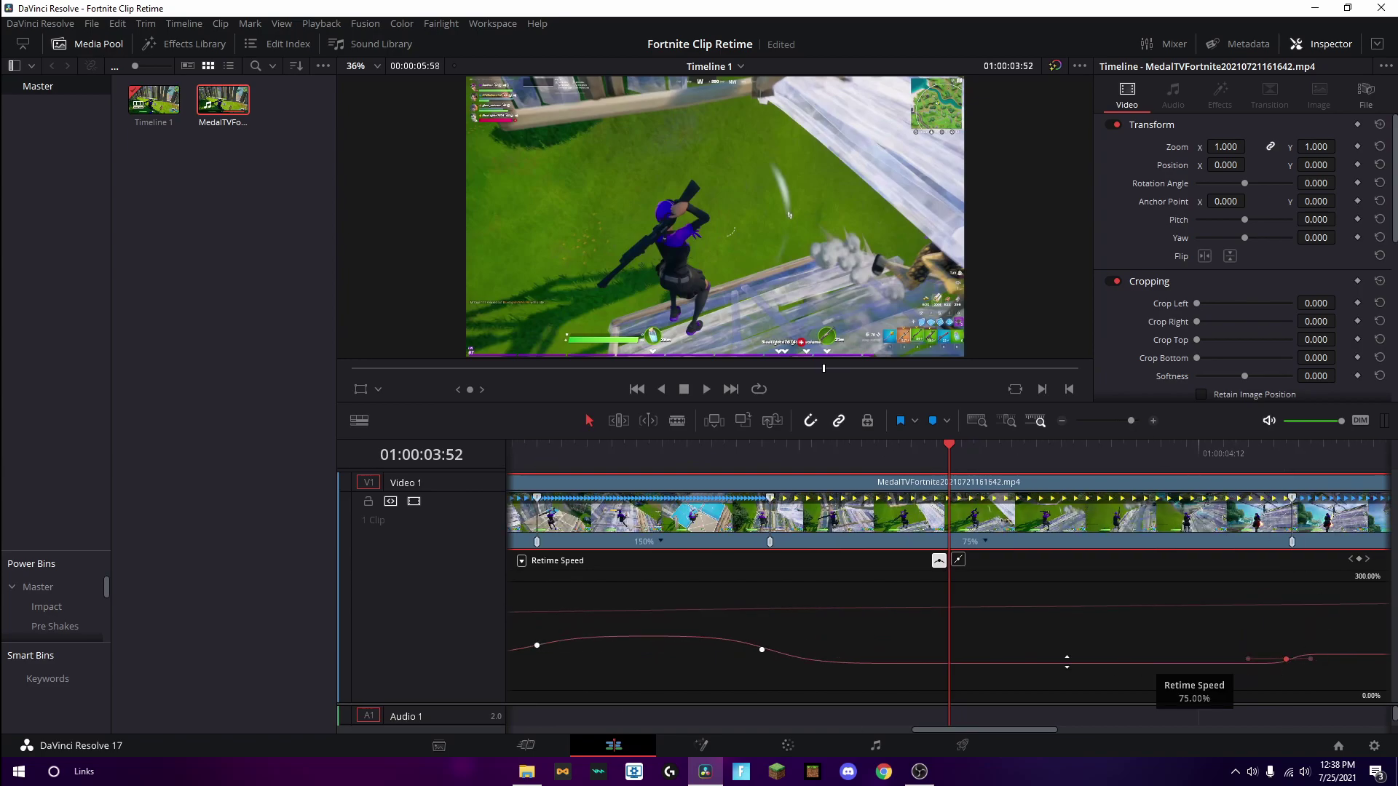
drag(1130, 420, 1122, 421)
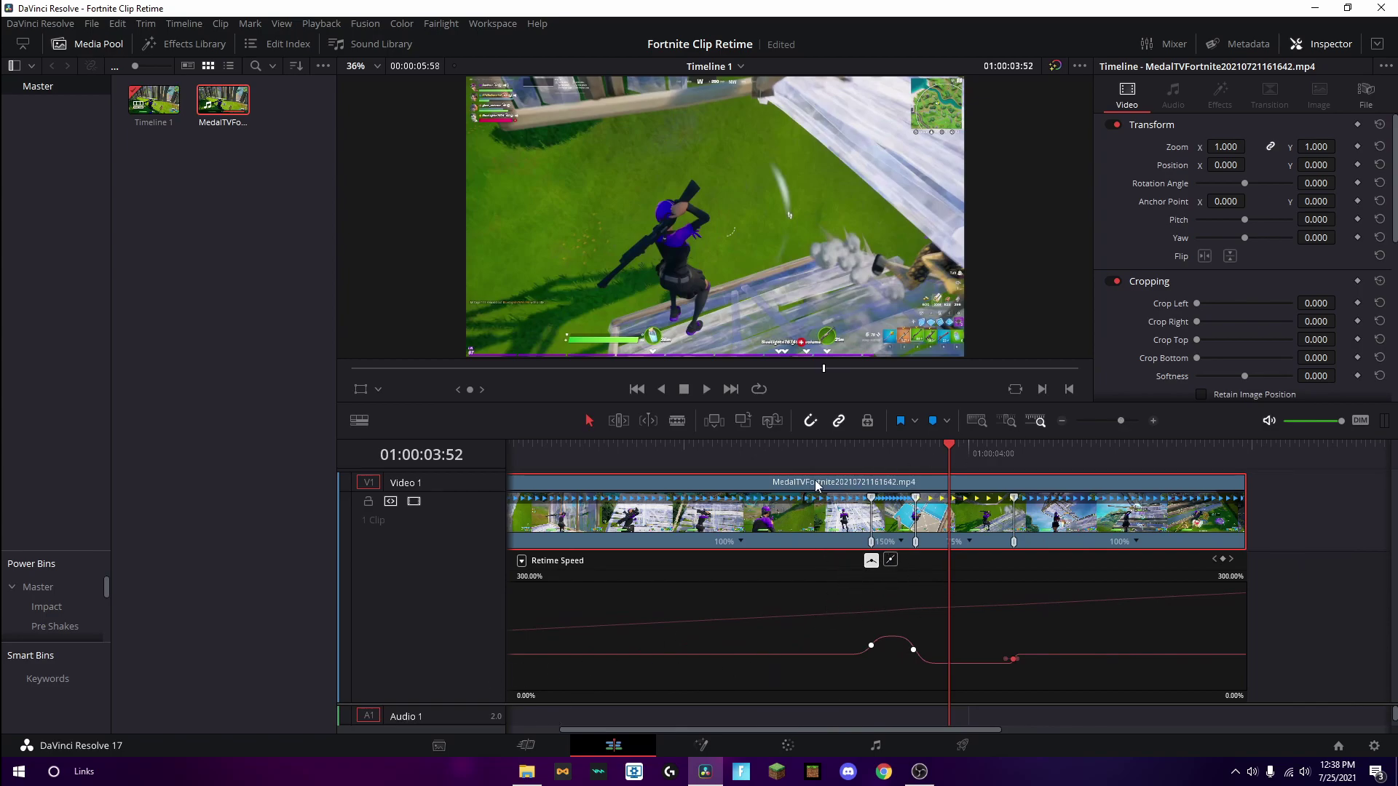
click(748, 445)
key(space)
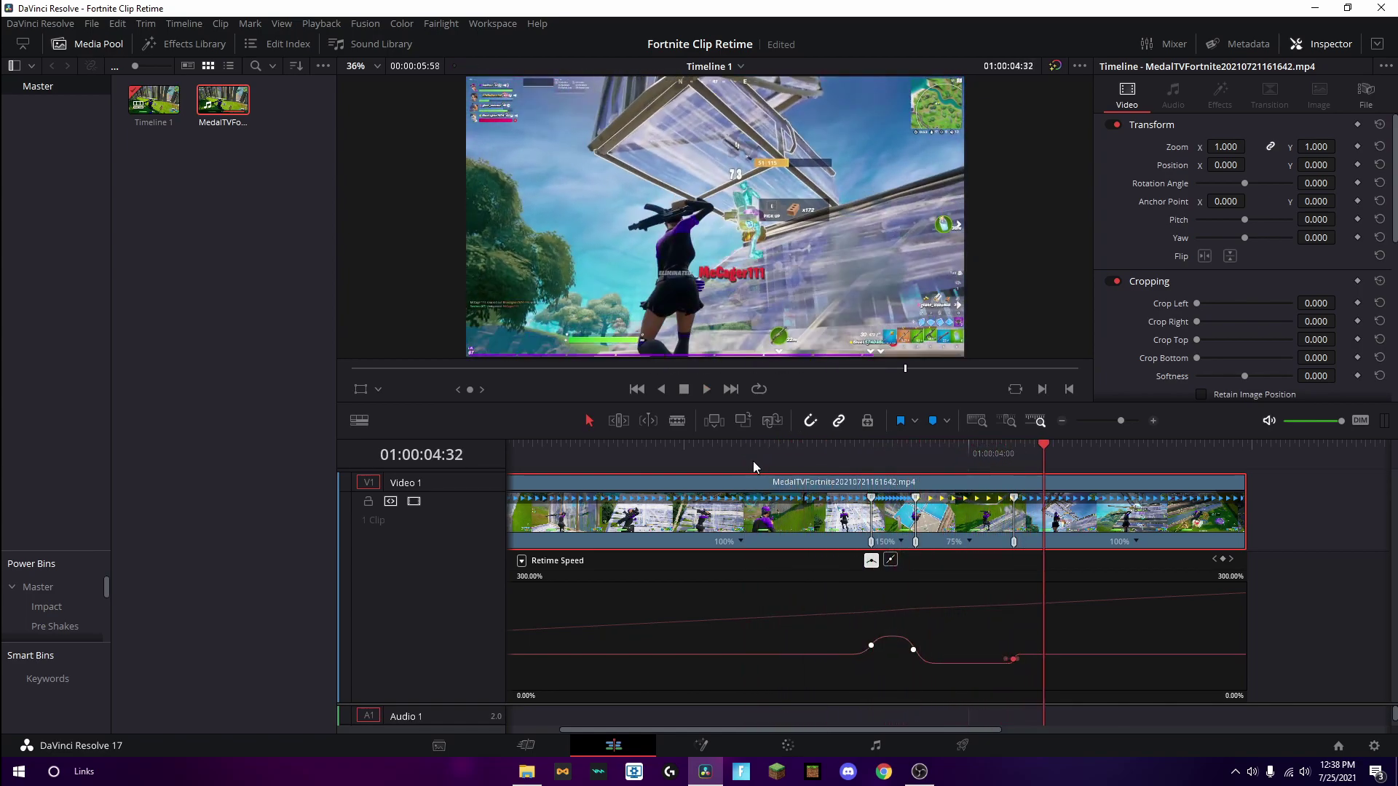
Step: Replay the clip through its three speed points to check the smoothed speed changes
click(752, 461)
key(space)
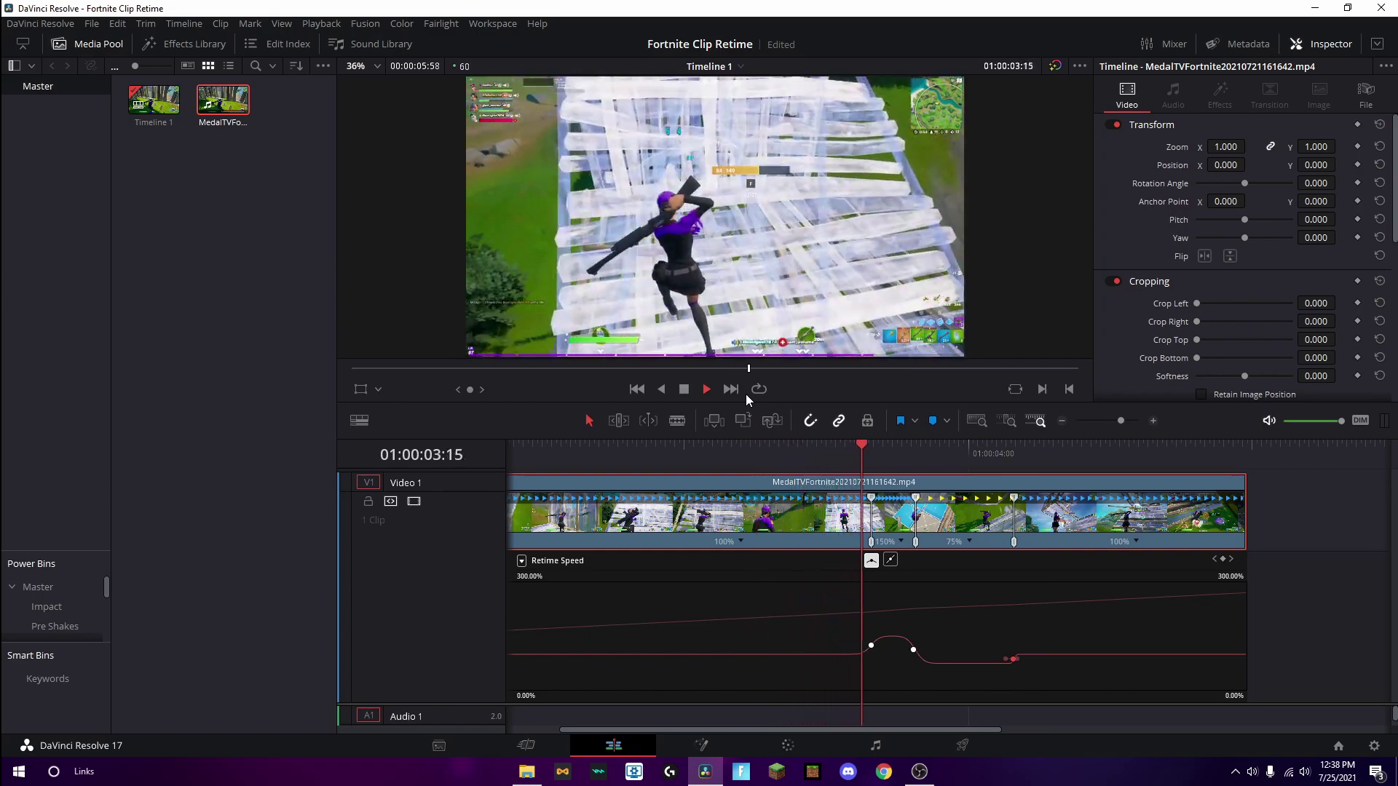
key(space)
click(802, 523)
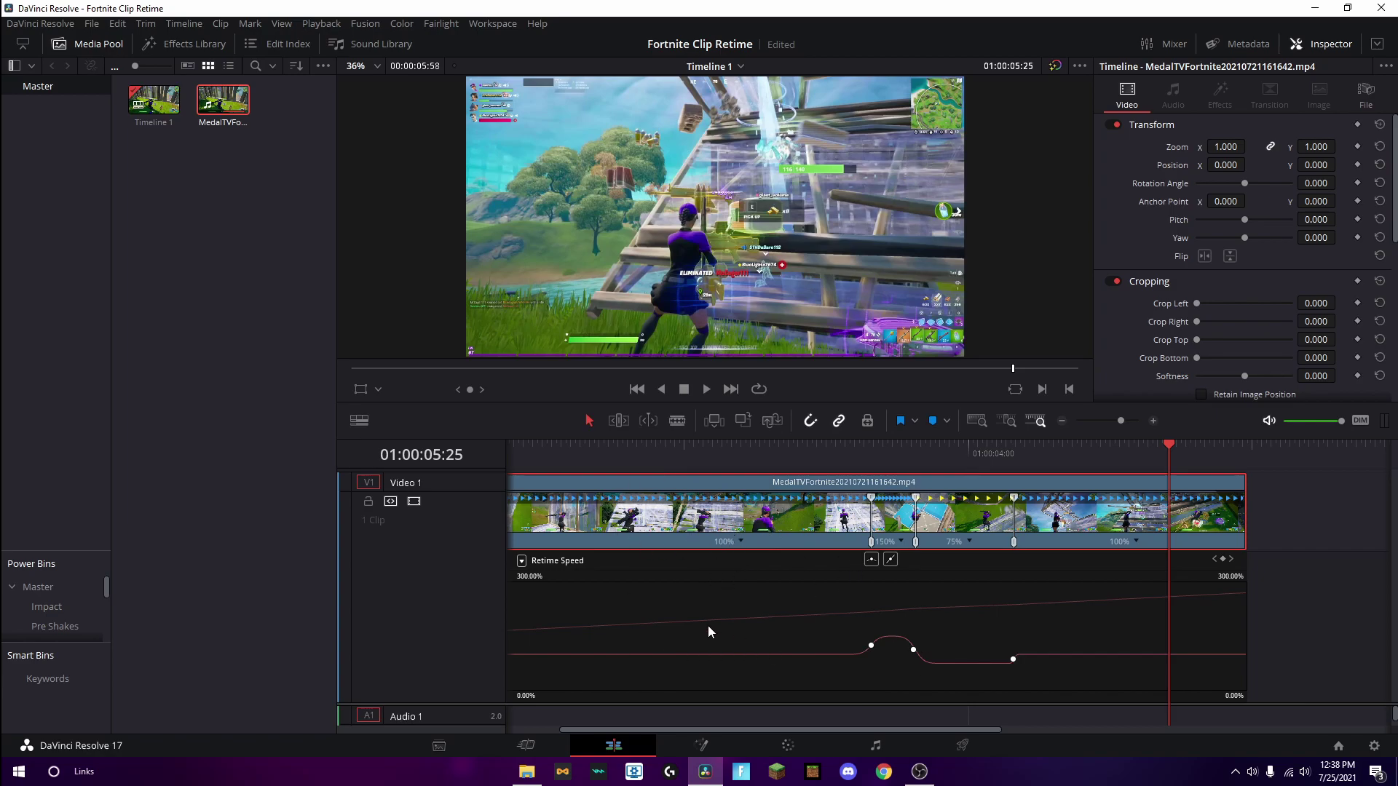
Step: Hide the Retime Curve and the Retime Controls of the gameplay clip on Video 1
drag(1121, 421, 1115, 421)
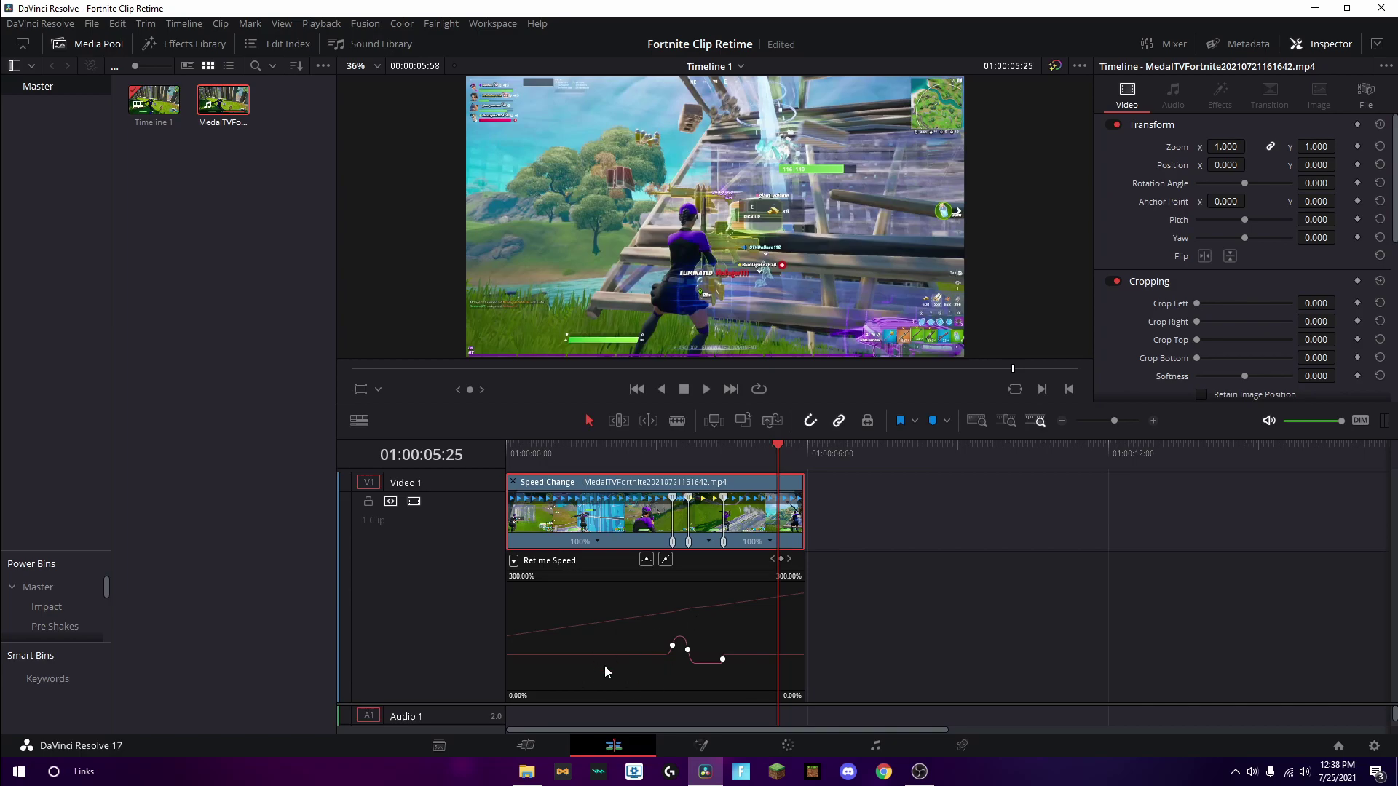
right_click(597, 509)
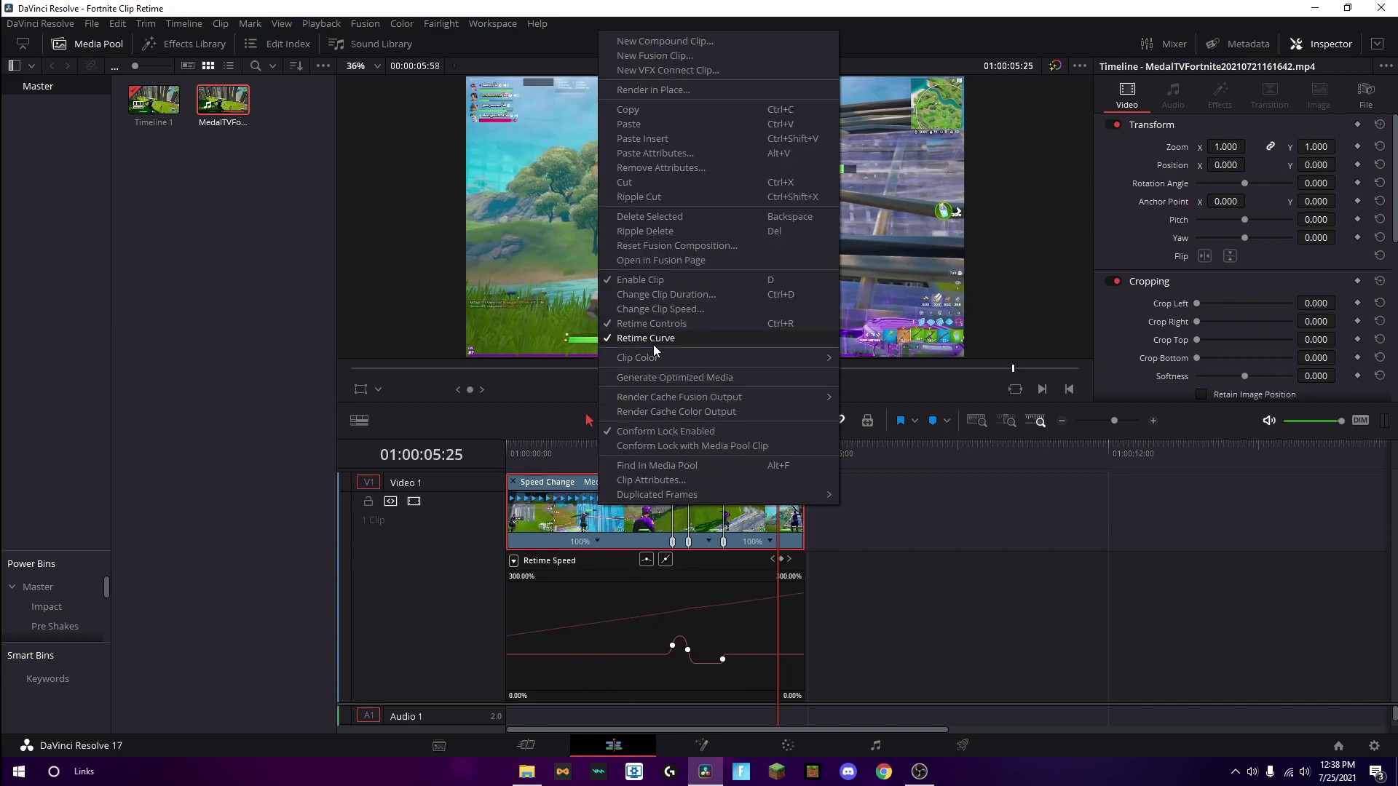
click(540, 472)
right_click(561, 528)
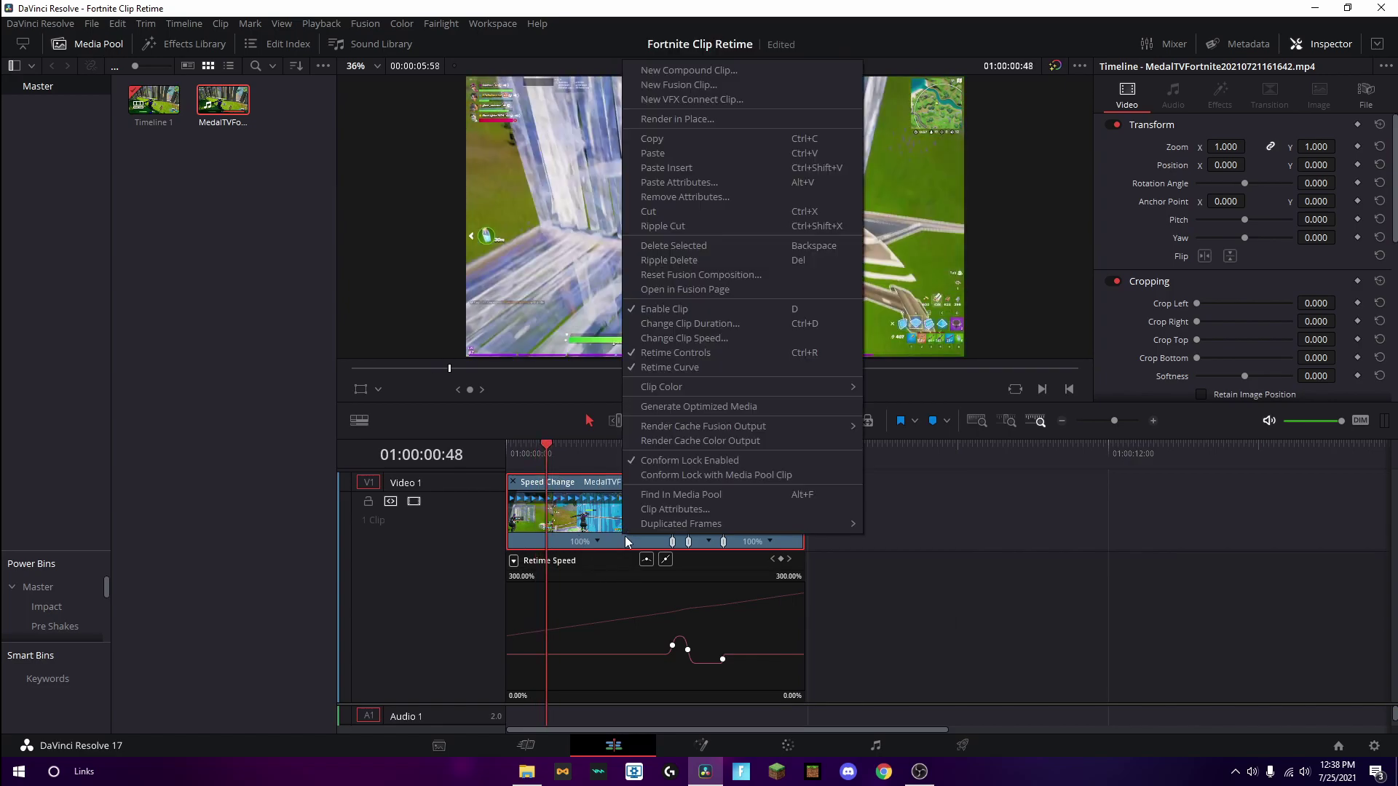
click(640, 368)
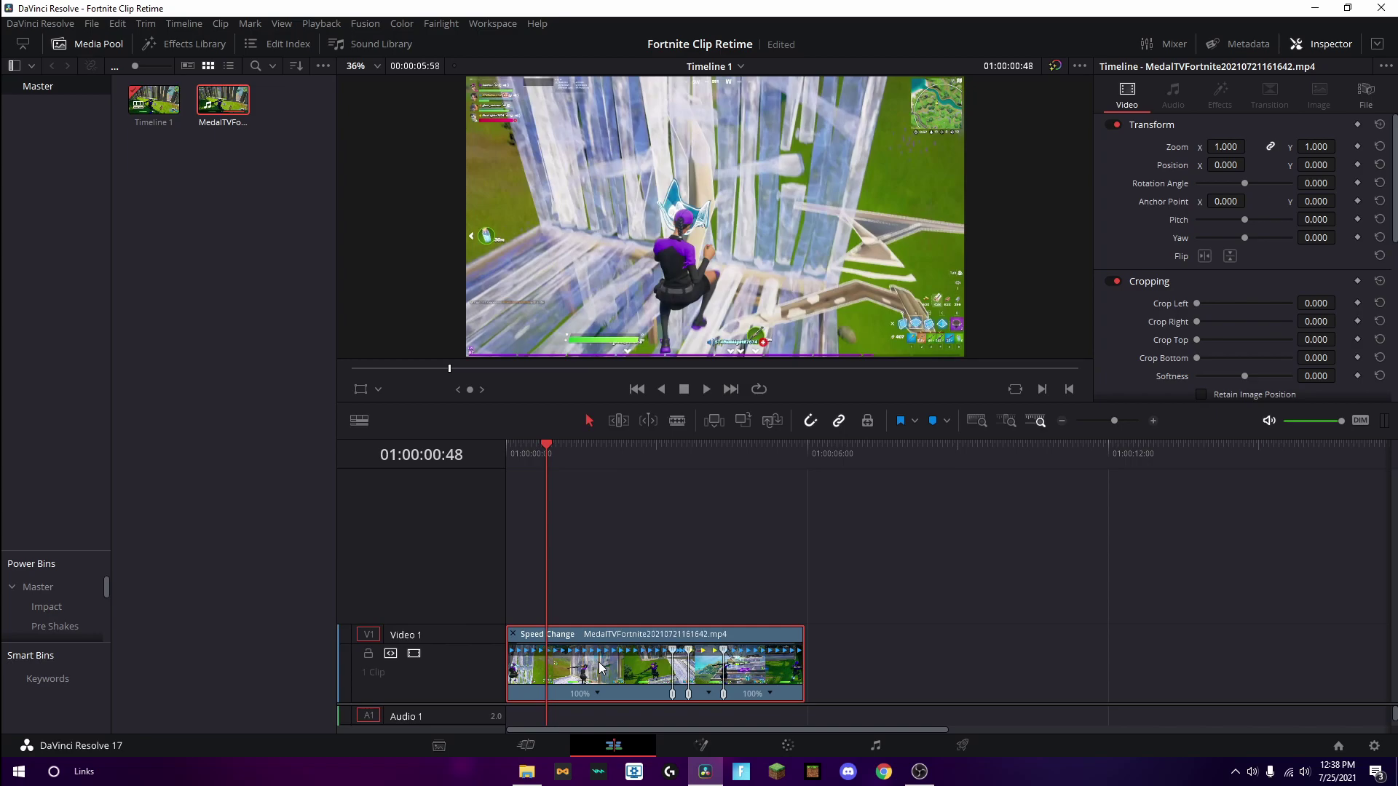
key(ctrl+r)
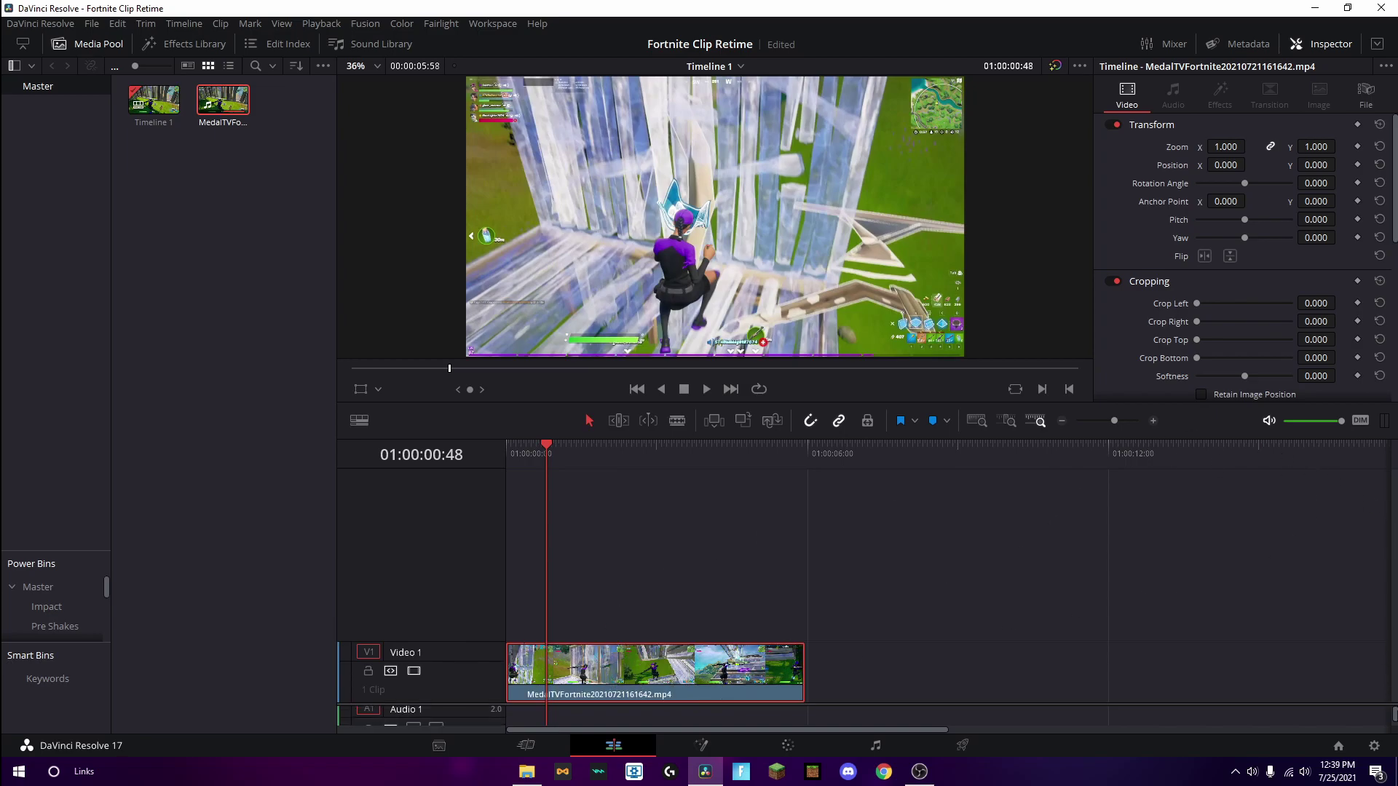
Step: Watch the entire retimed clip full screen from the start of the timeline and return to the edit view
key(Home)
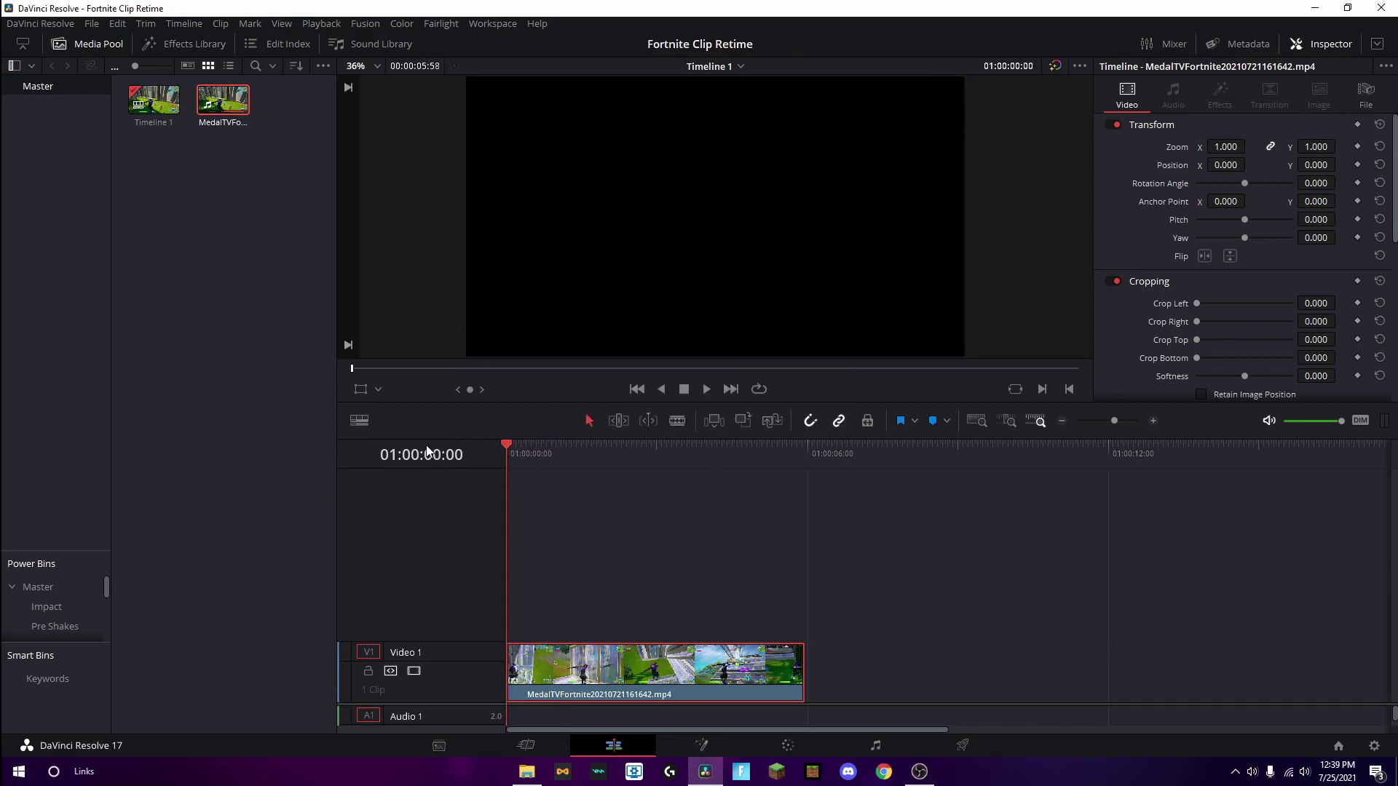
key(ctrl+f)
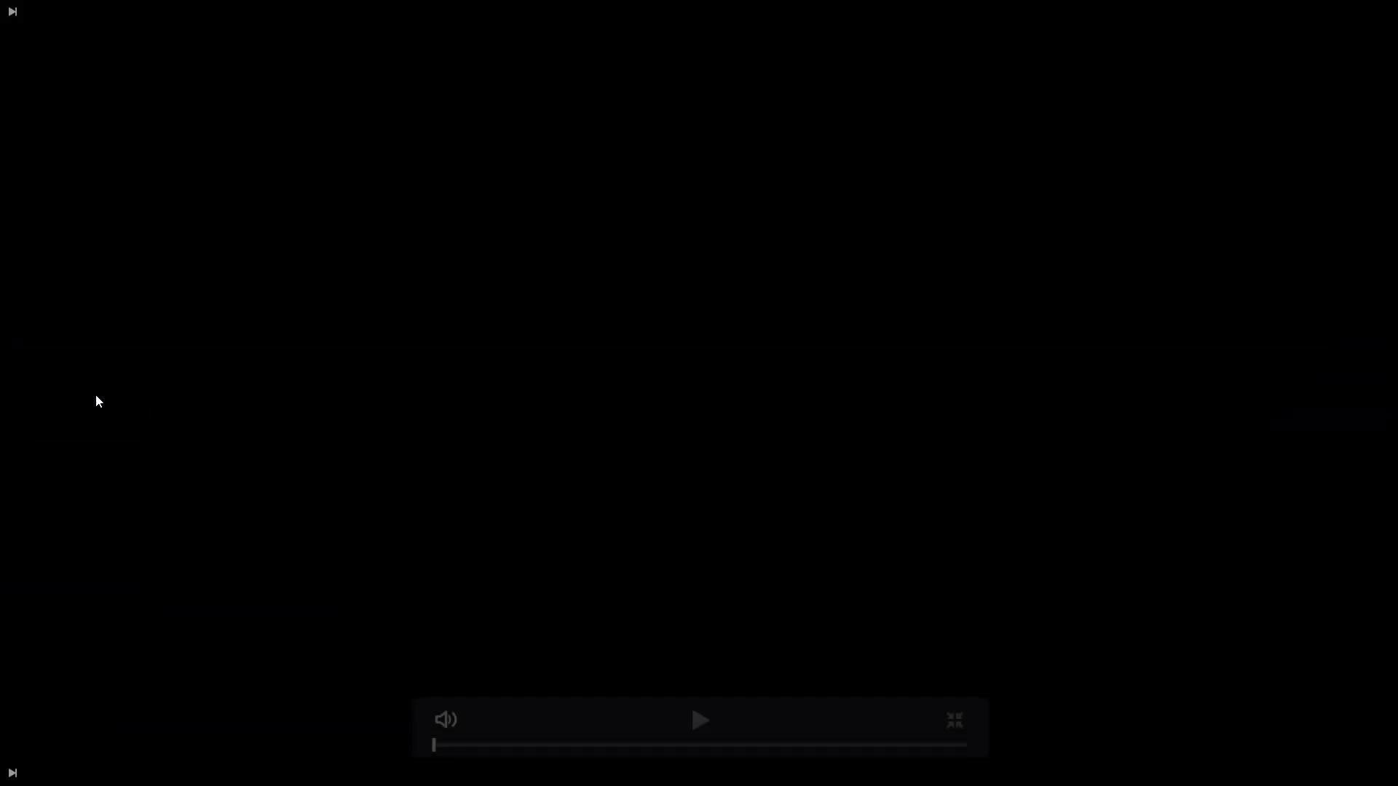
click(699, 719)
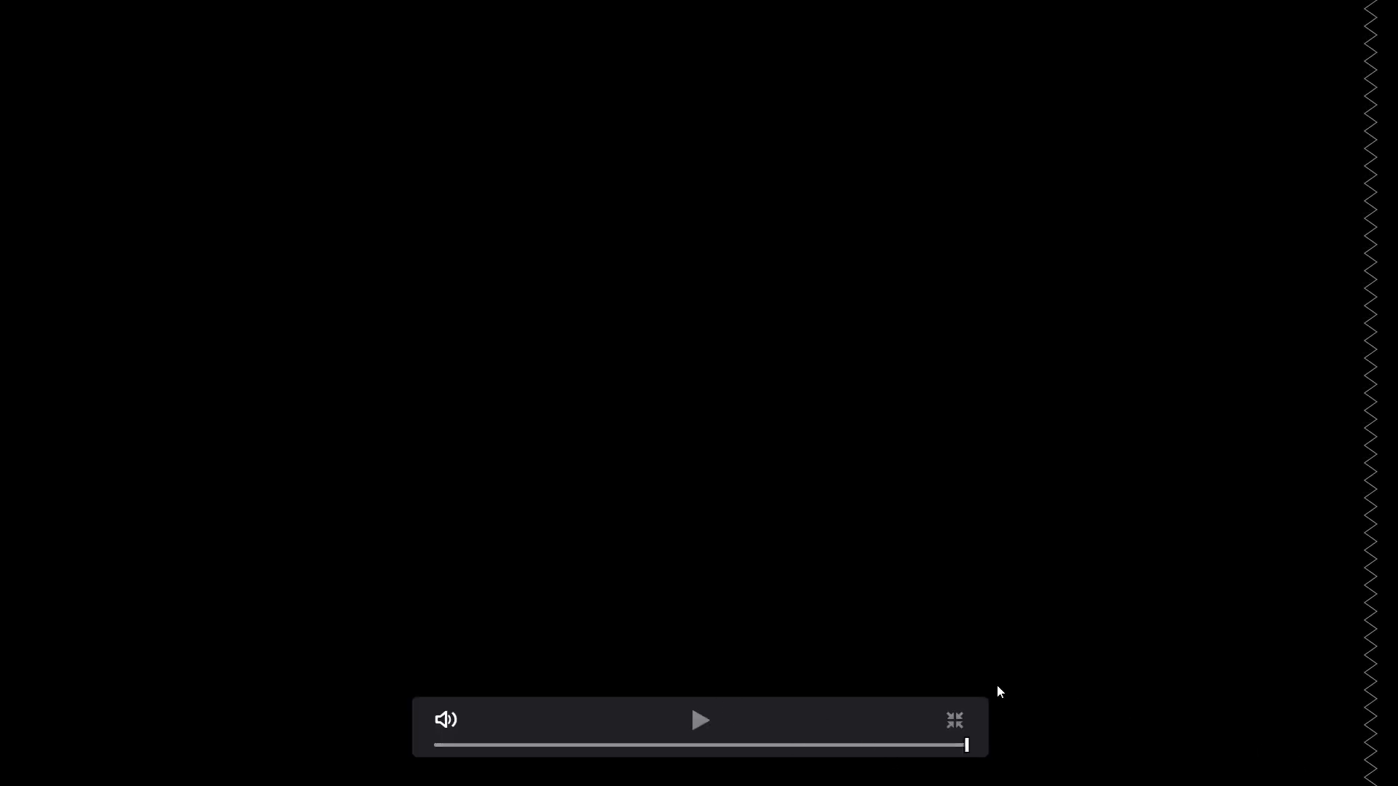
key(Escape)
Step: Scrub the timeline from the start to 01:00:03:10 and reduce the viewer zoom to 31%
drag(640, 457, 476, 459)
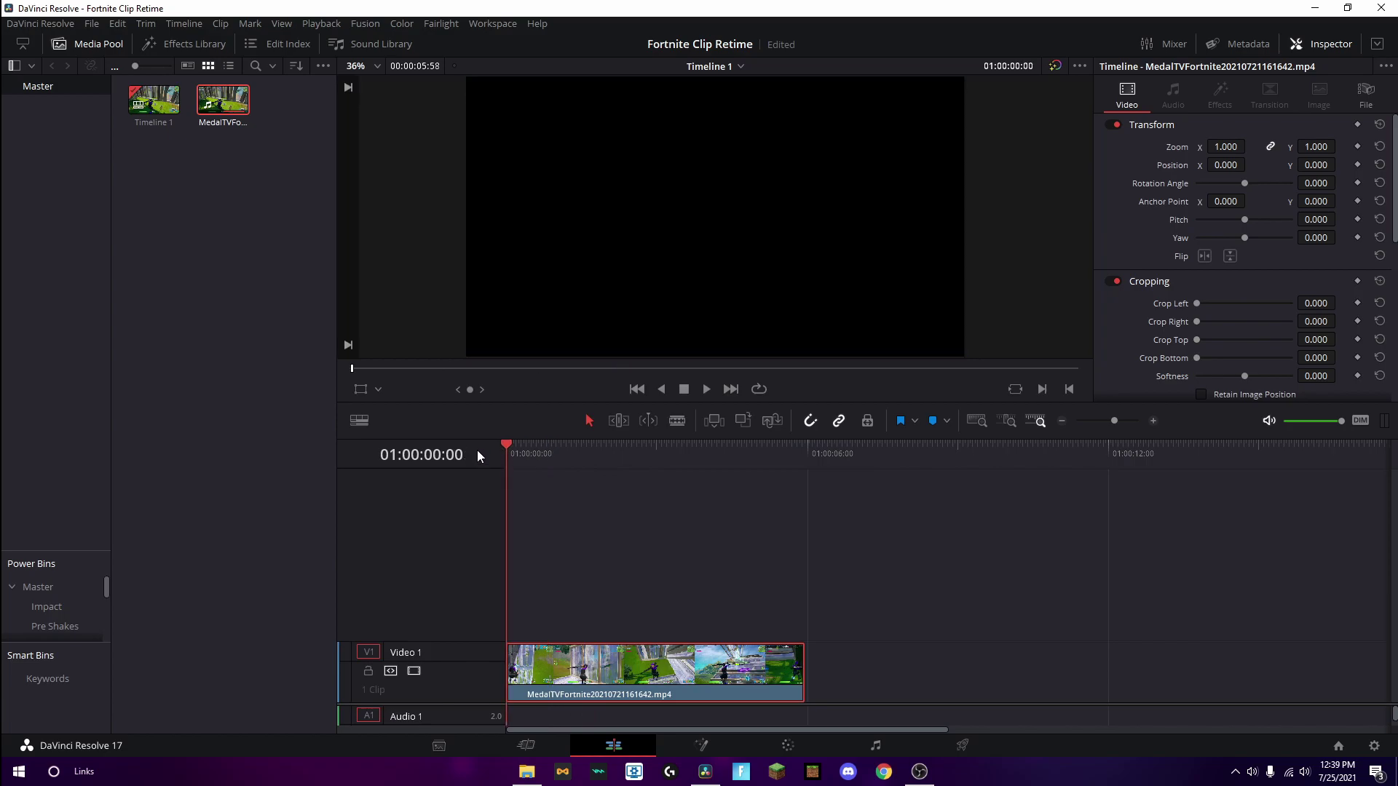
drag(604, 455, 666, 443)
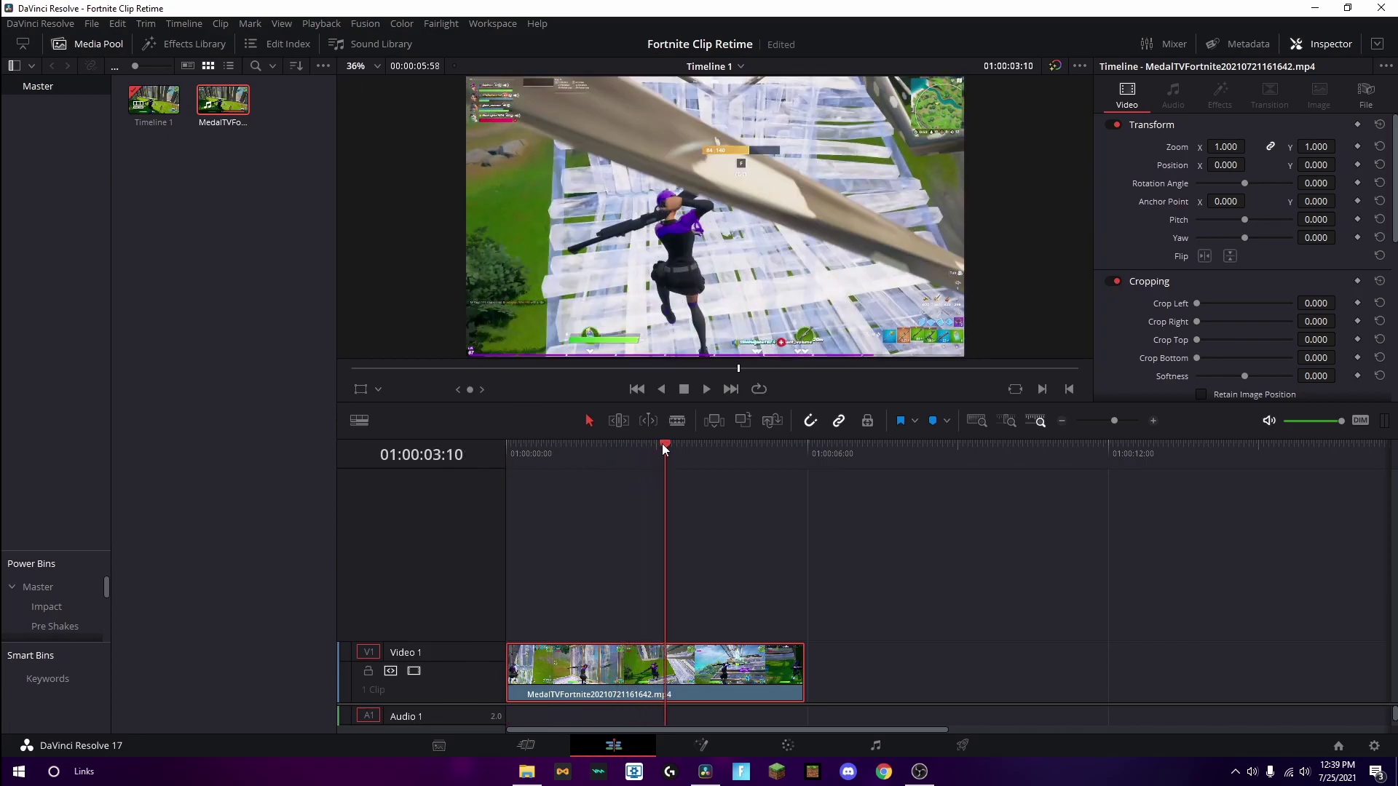
scroll(719, 278, down, 1)
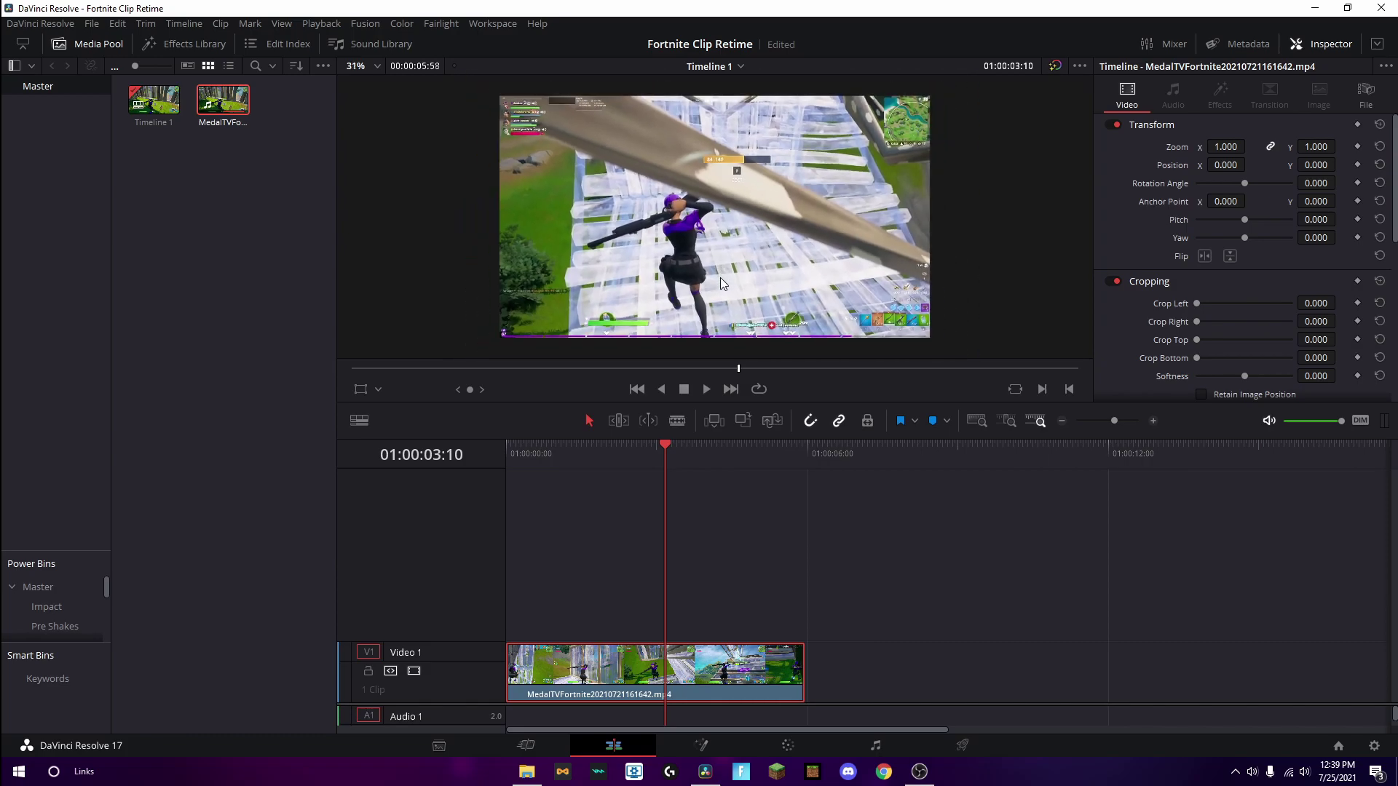